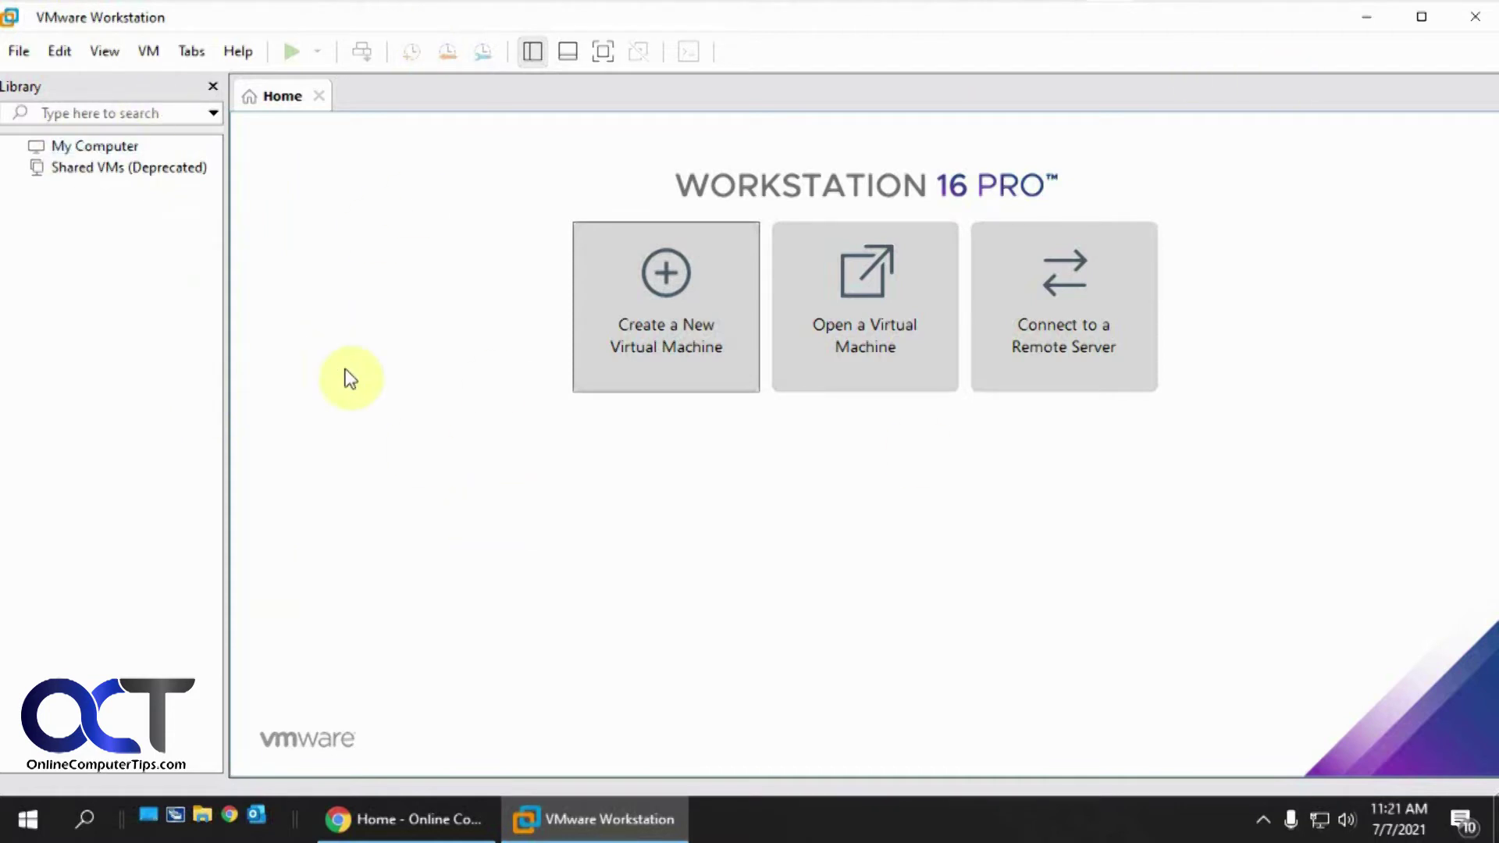
Start a typical new virtual machine that installs from an installer disc image file
left_click(670, 322)
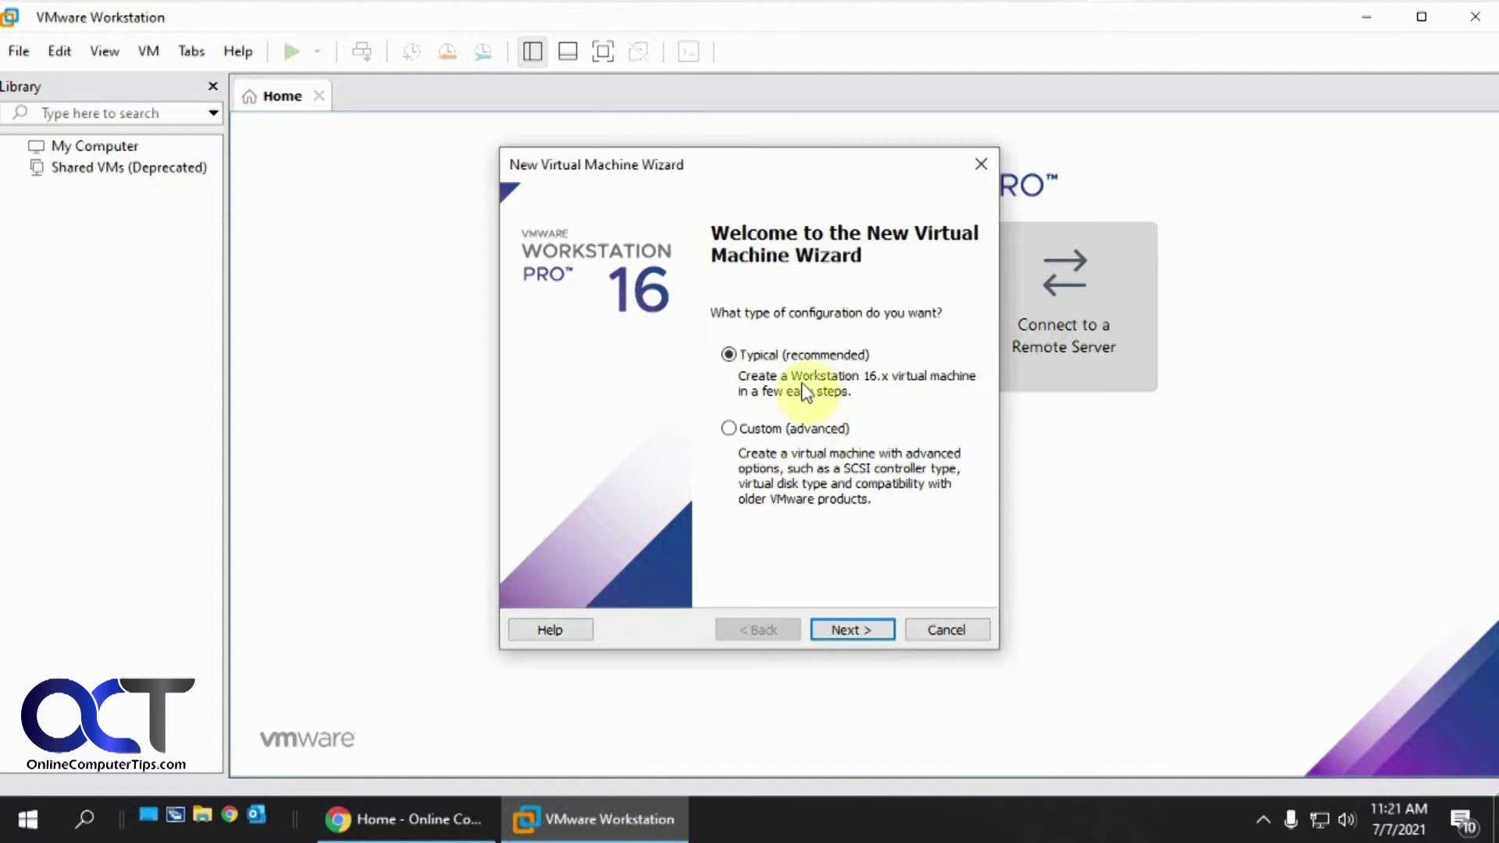
left_click(863, 626)
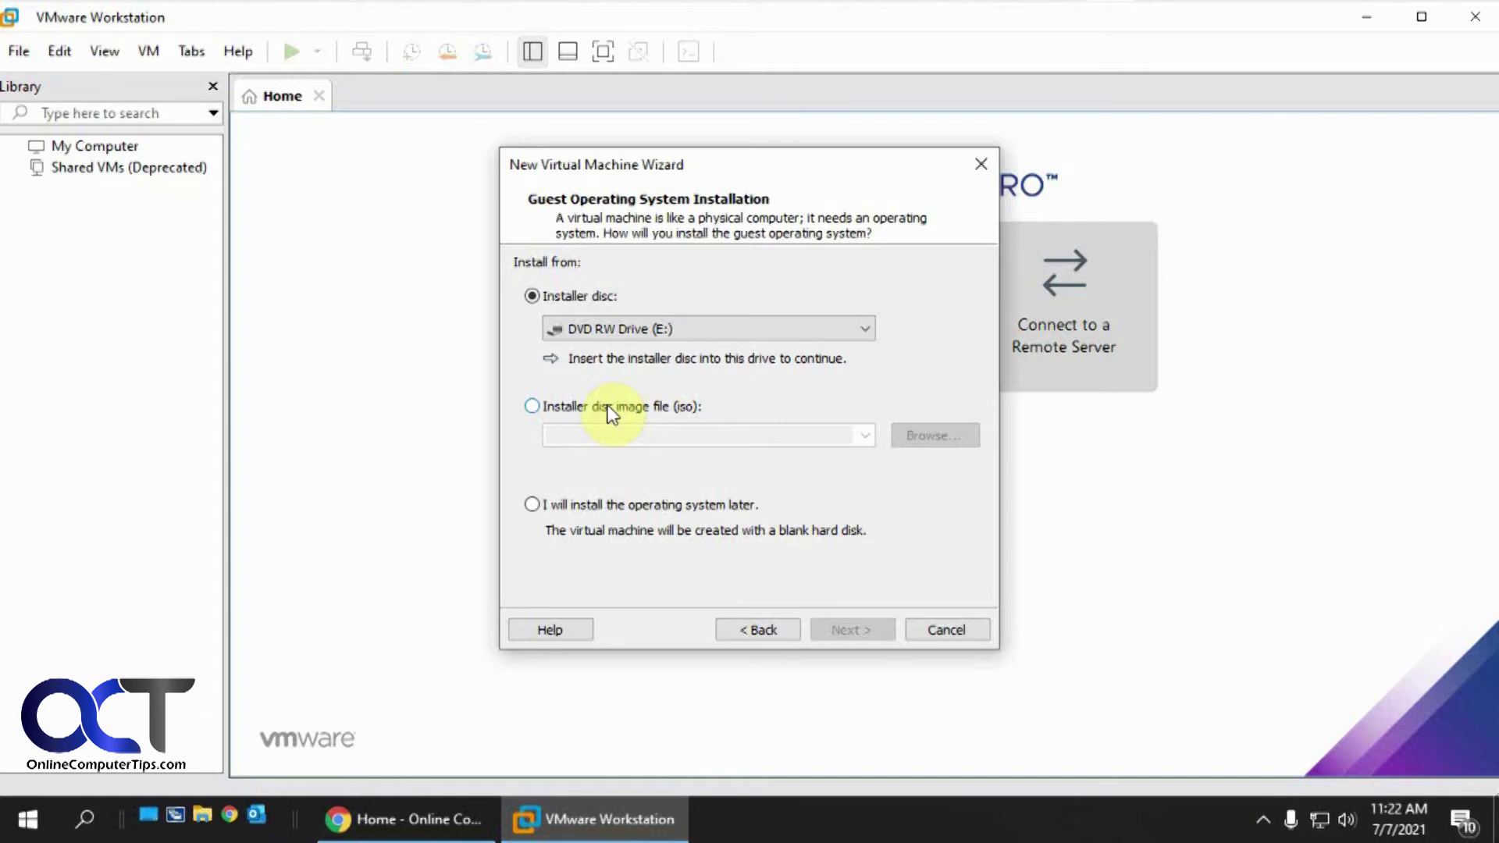
left_click(609, 407)
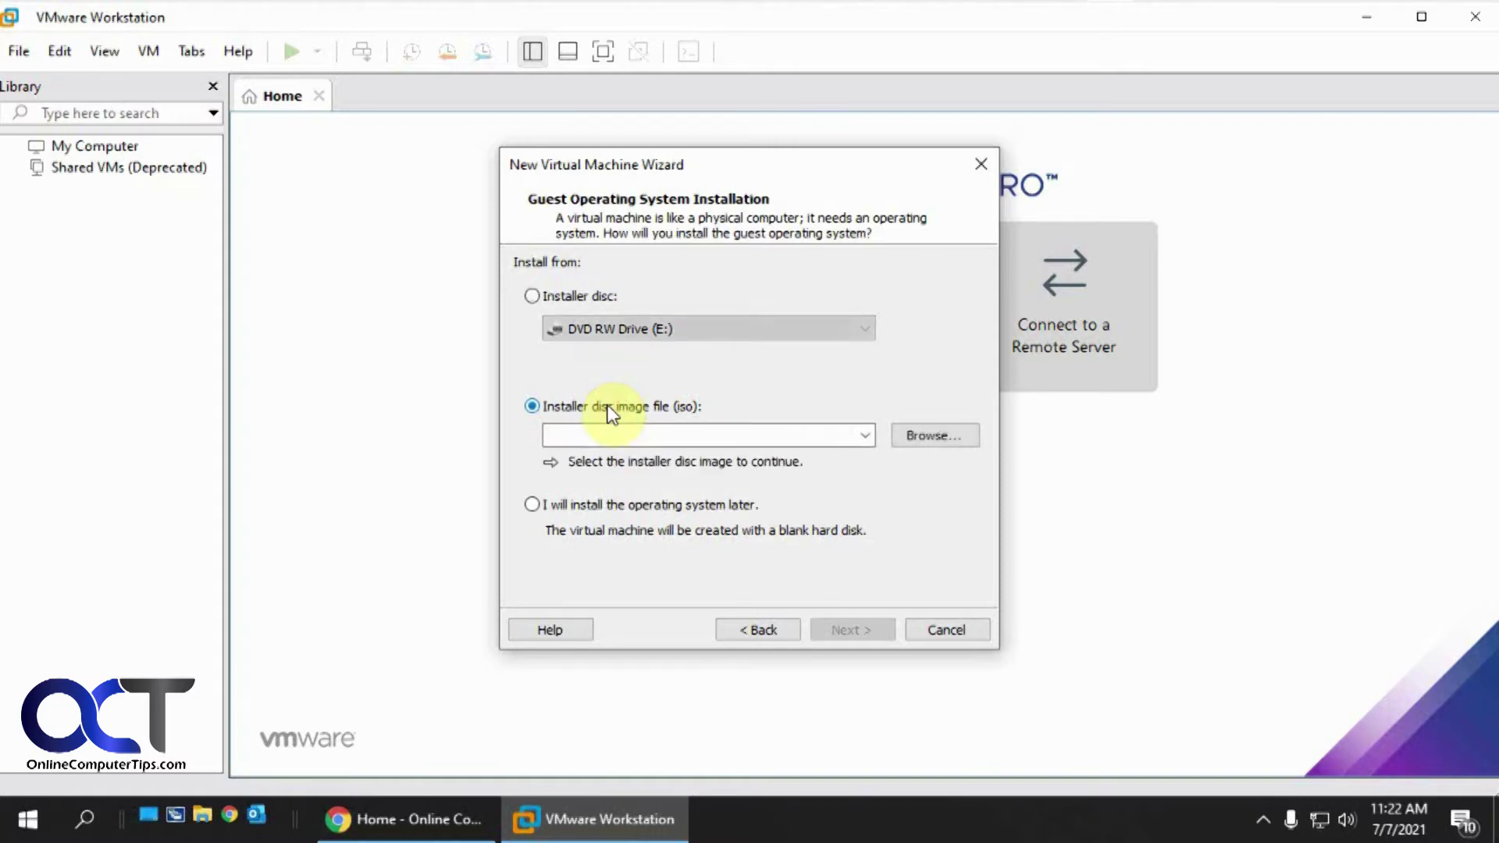
Select the build 22000 disc image in D:\ISO as the installer image
left_click(936, 435)
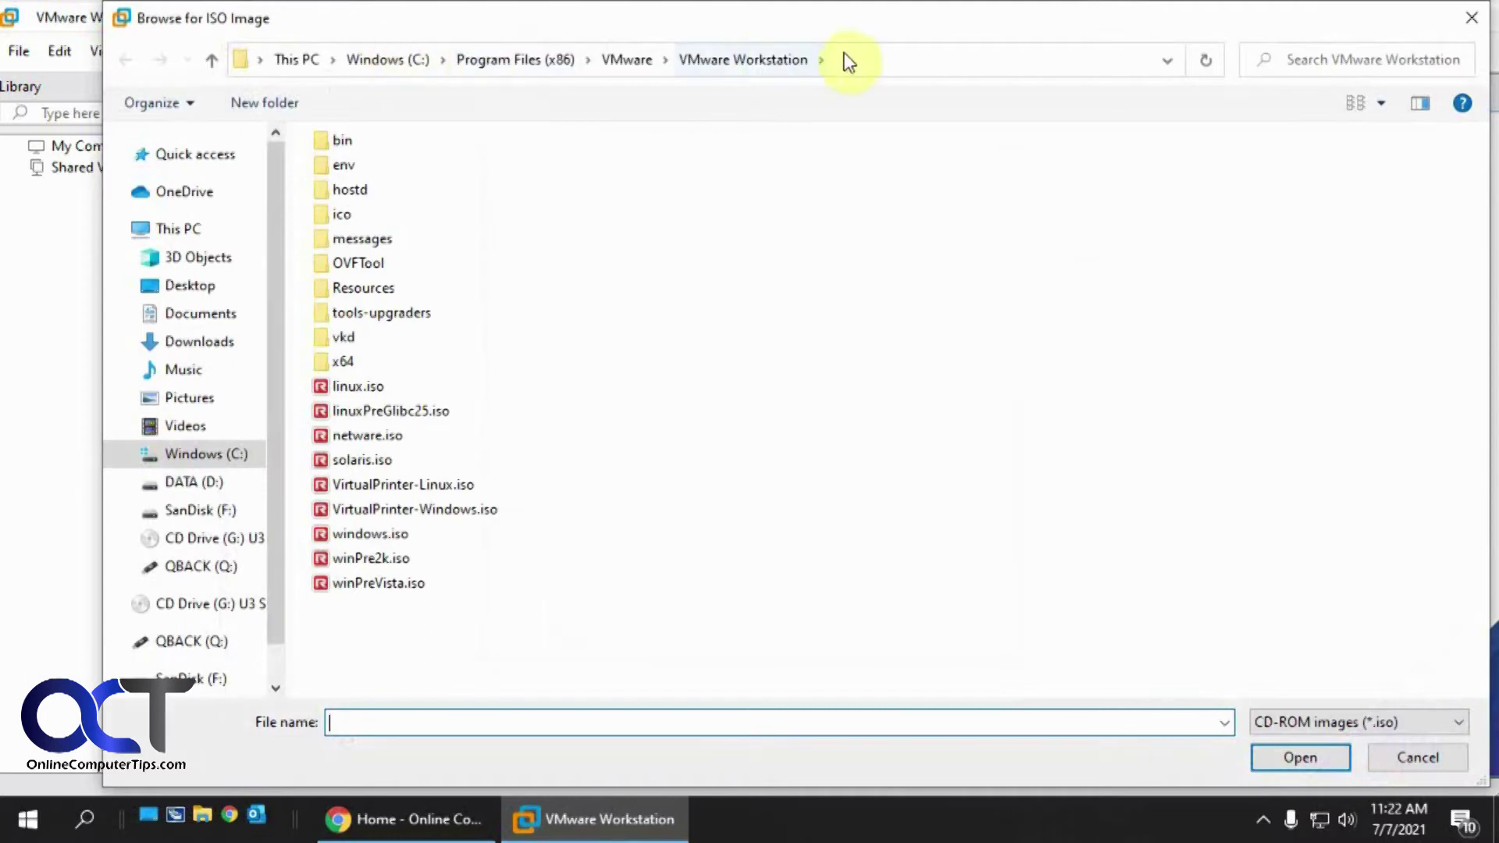
left_click(851, 54)
type("D:\\ISO")
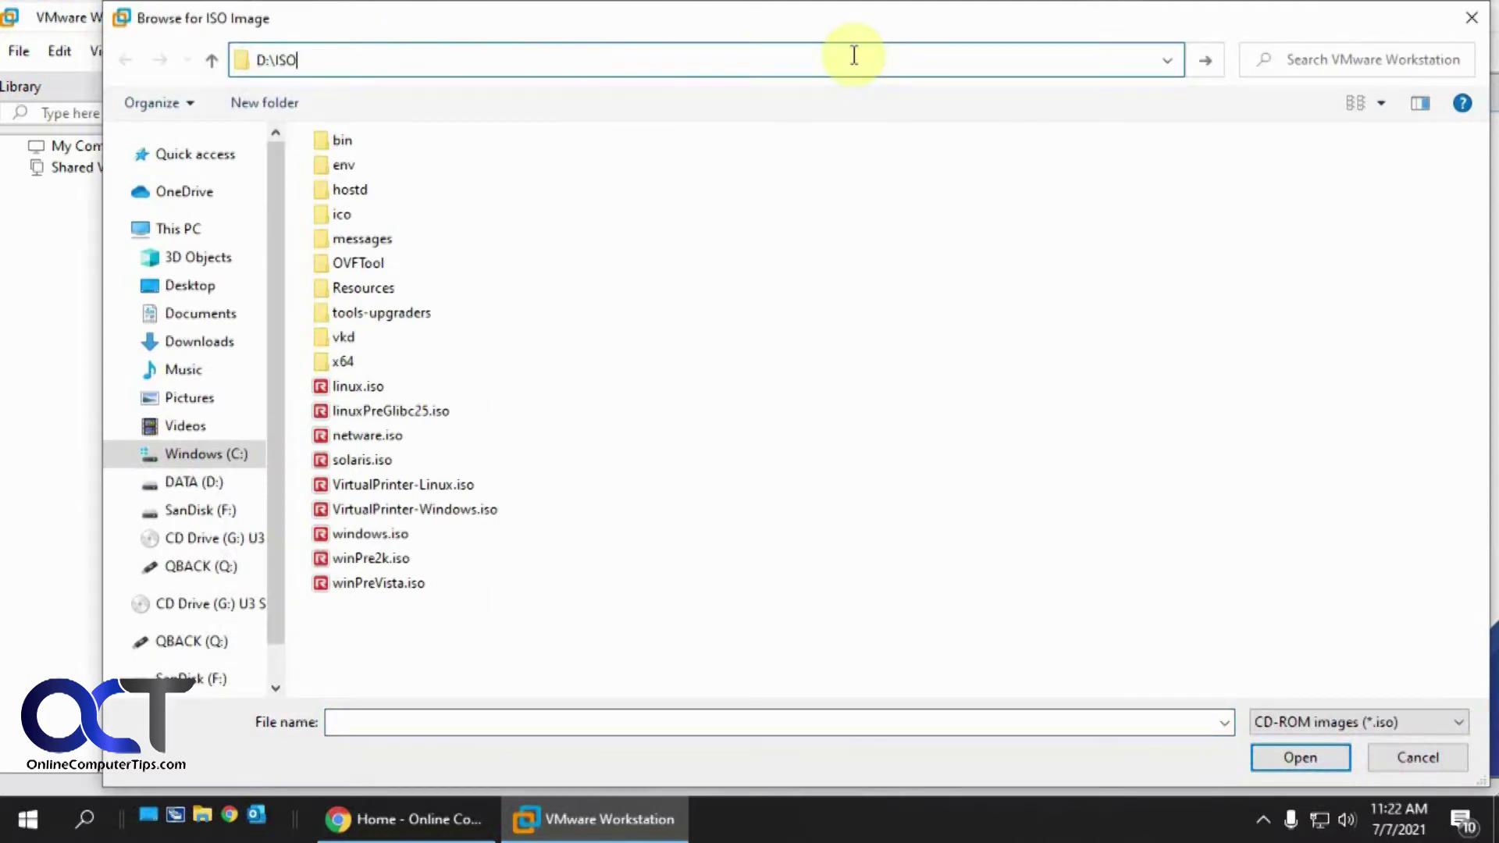
key("Return")
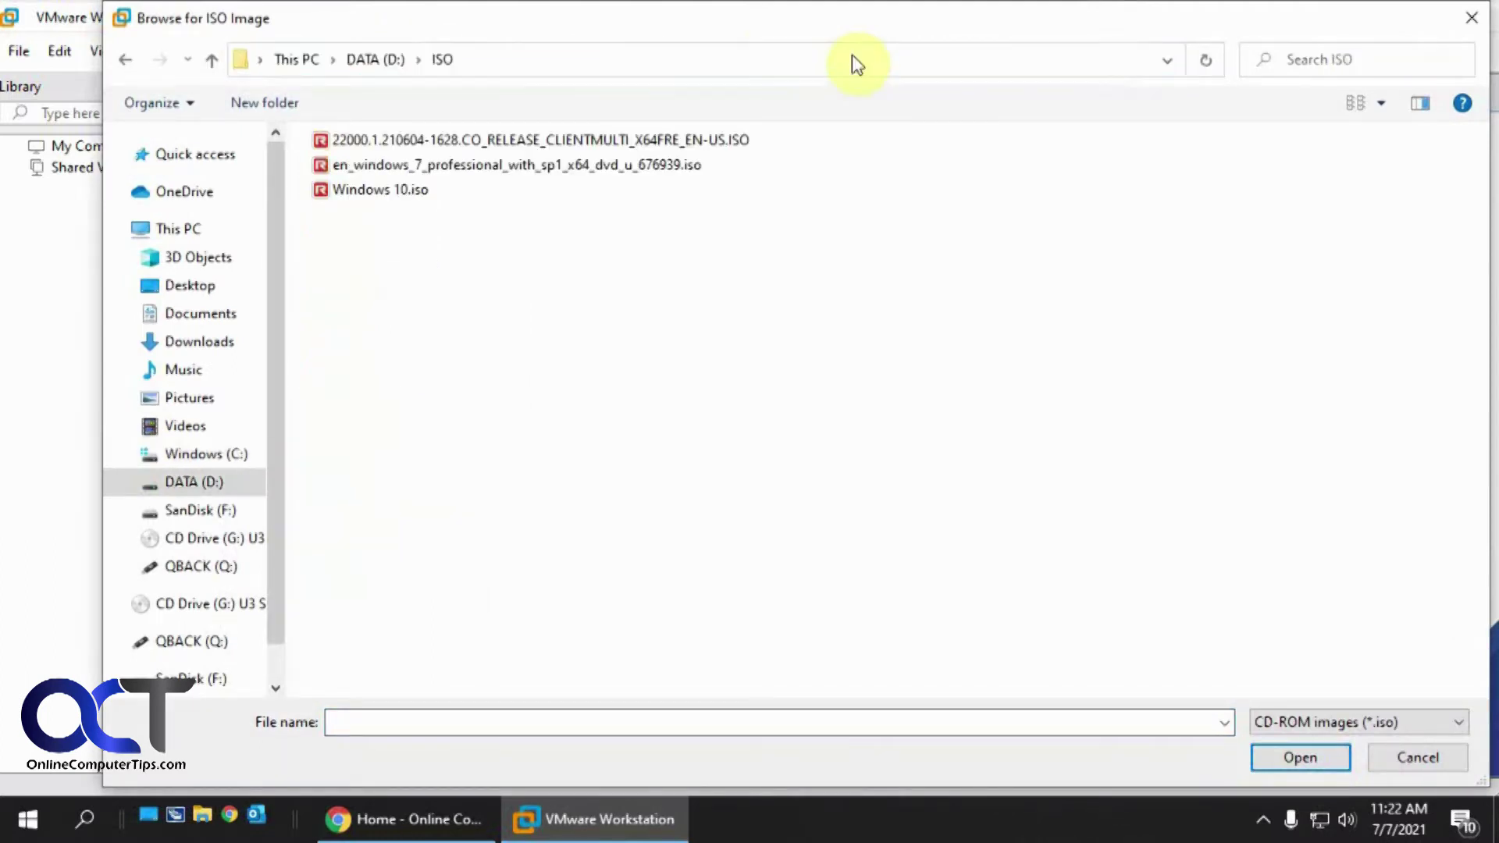
double_click(672, 137)
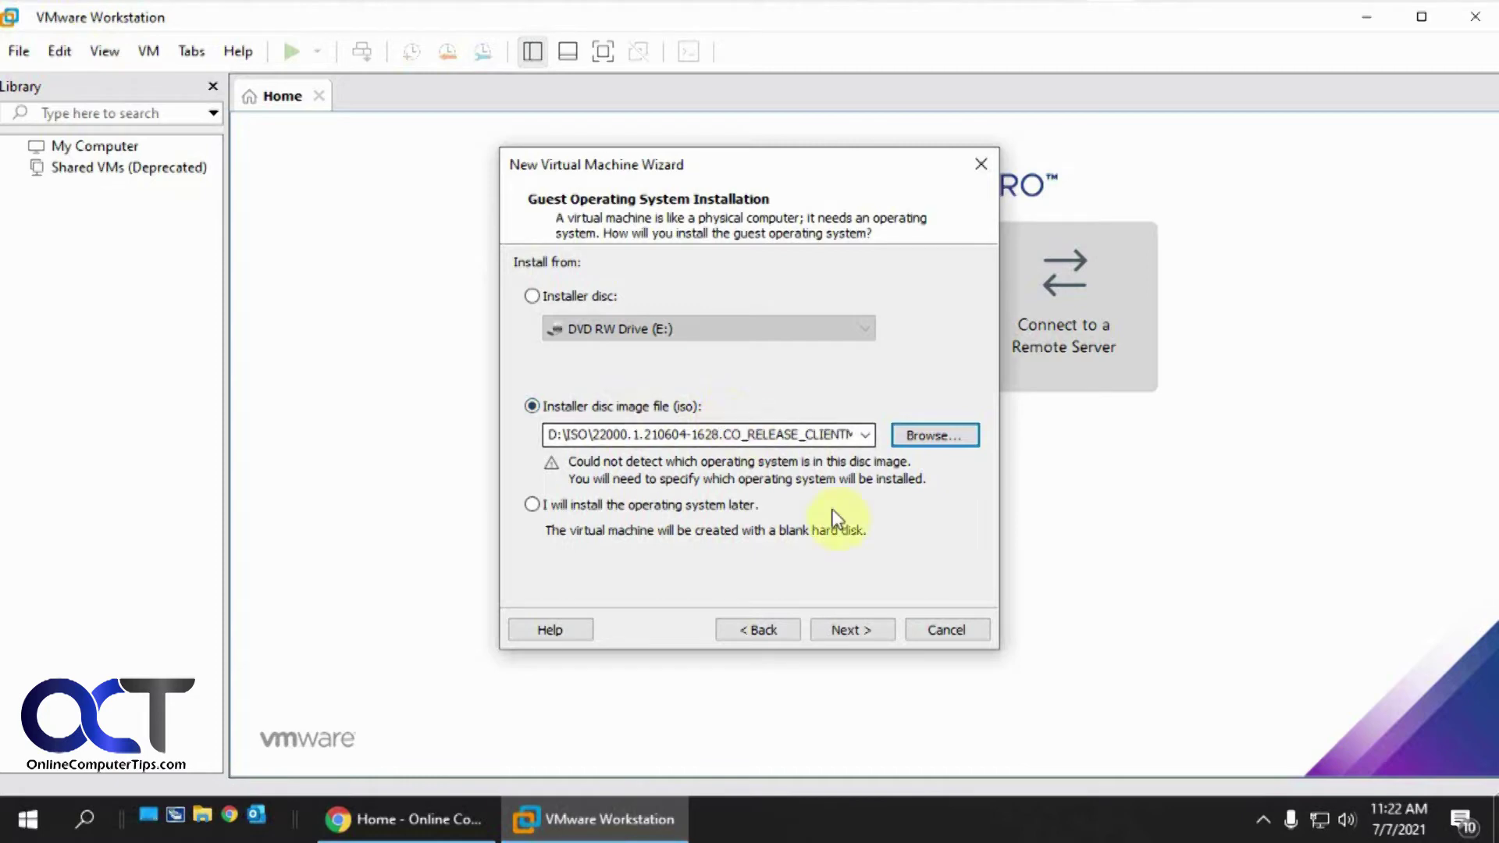
left_click(848, 626)
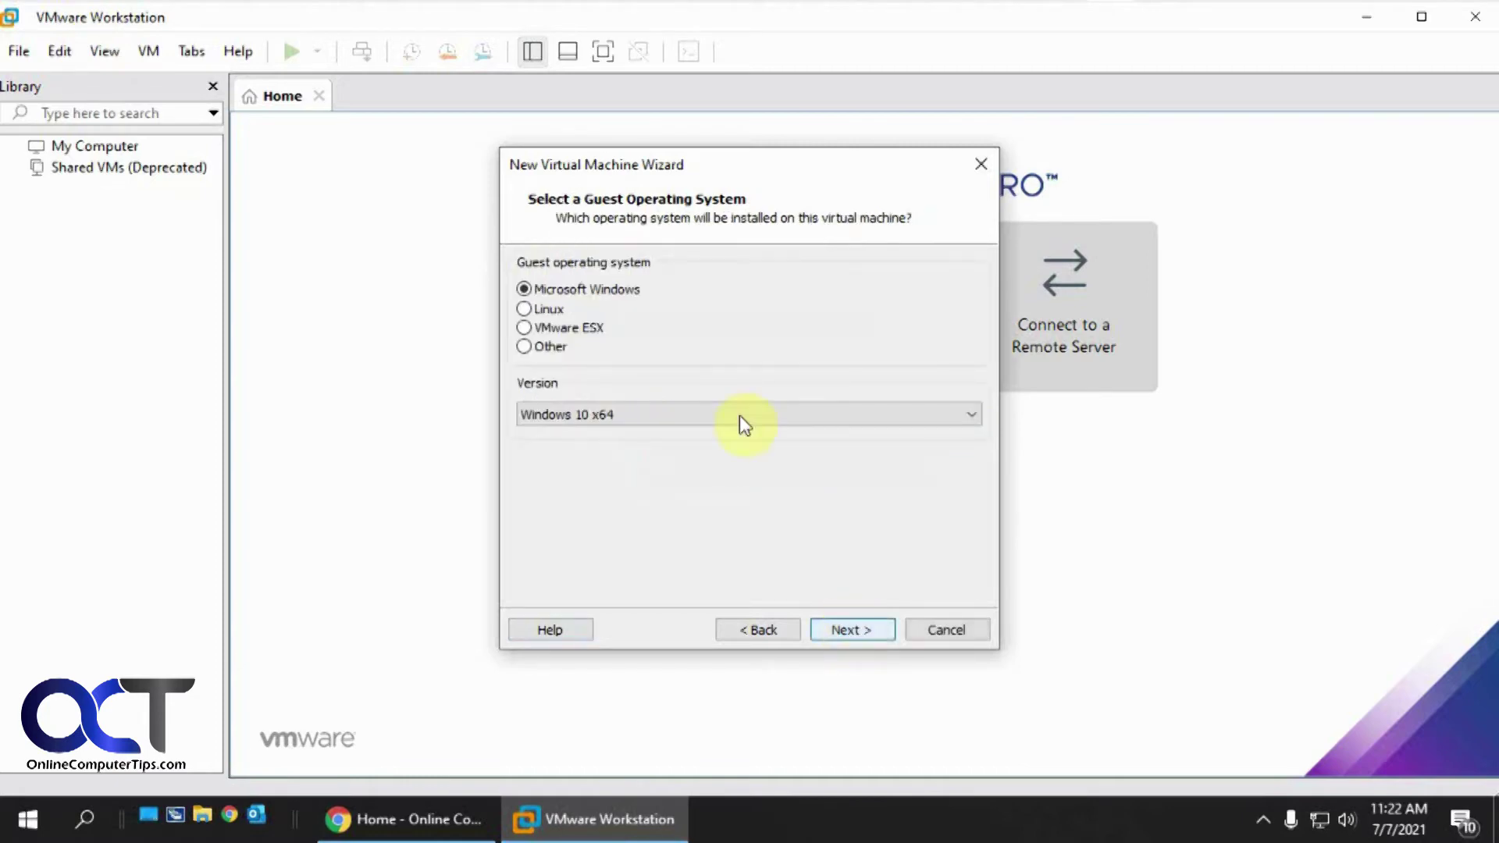
Keep Windows 10 x64 as the guest version and rename the VM to Windows 11
left_click(648, 421)
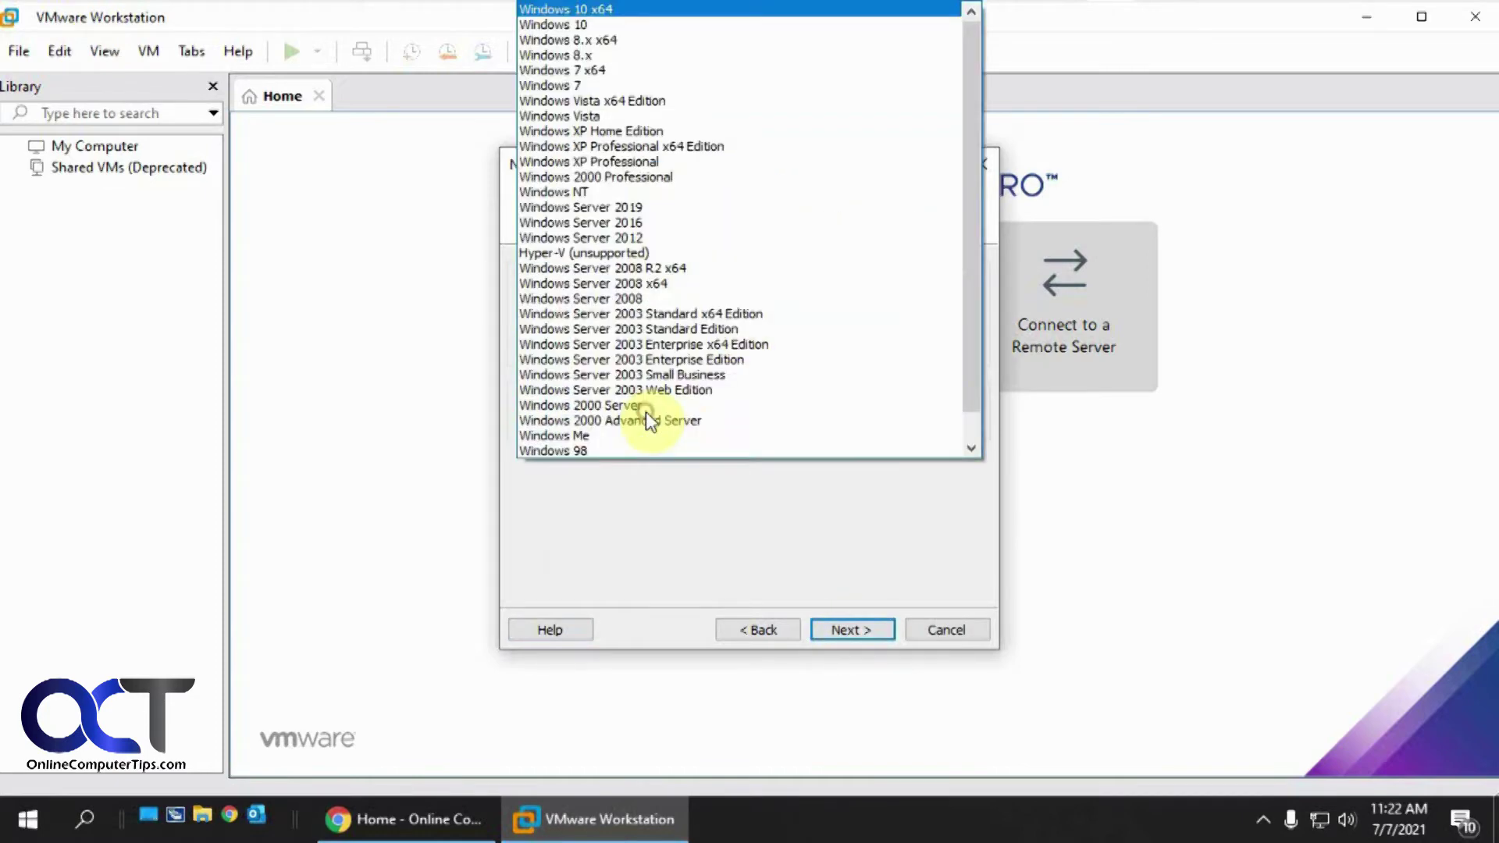
left_click(593, 9)
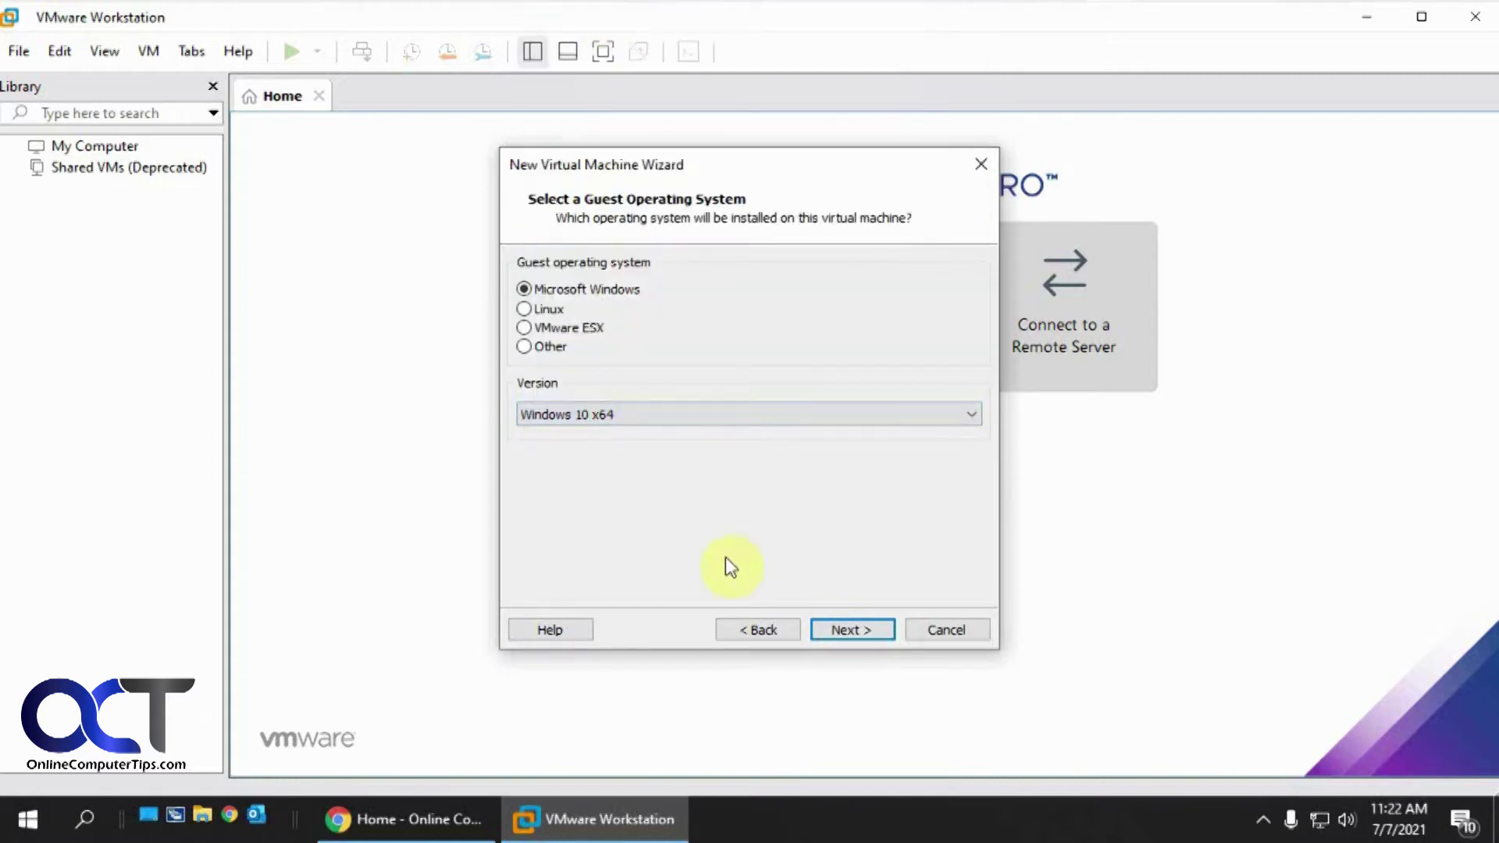
left_click(854, 629)
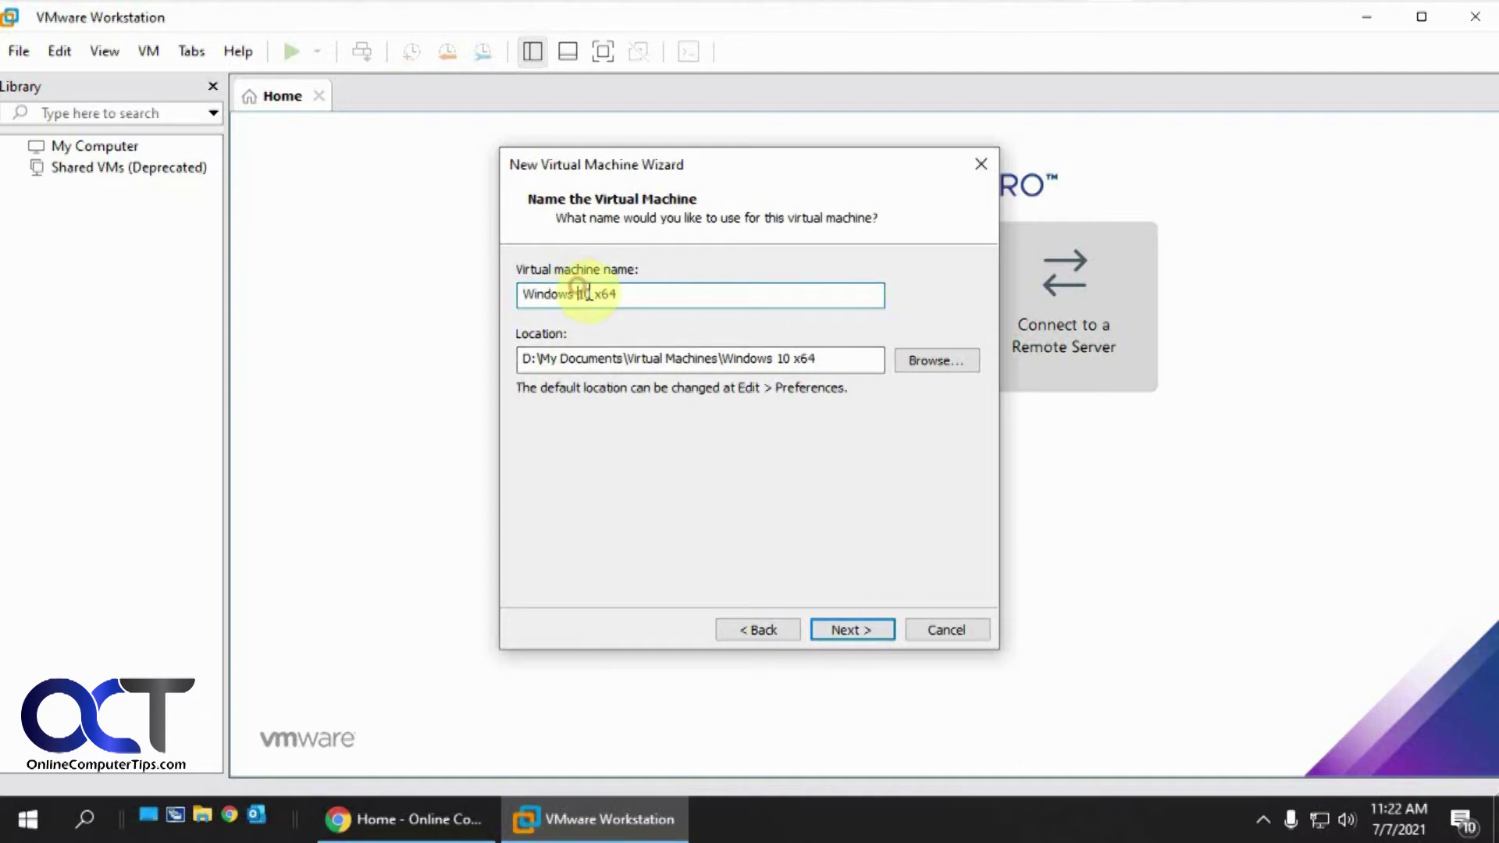
left_click_drag(577, 295, 659, 293)
type("11")
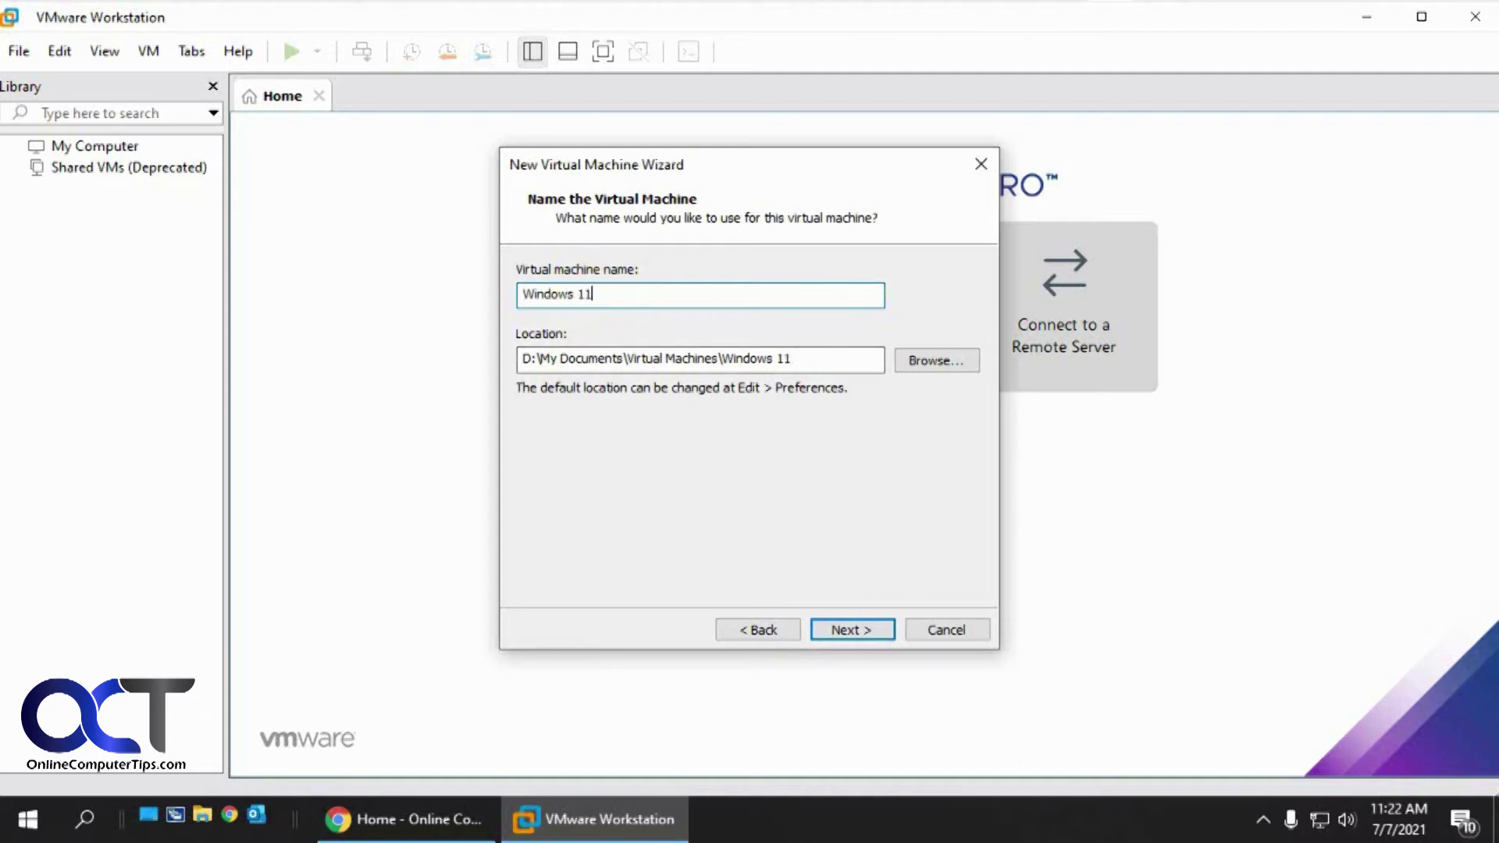
Set the VM location to D:\VMware VMs and store the 60 GB disk as a single file
left_click(832, 356)
left_click_drag(831, 356, 538, 360)
type("vmwar")
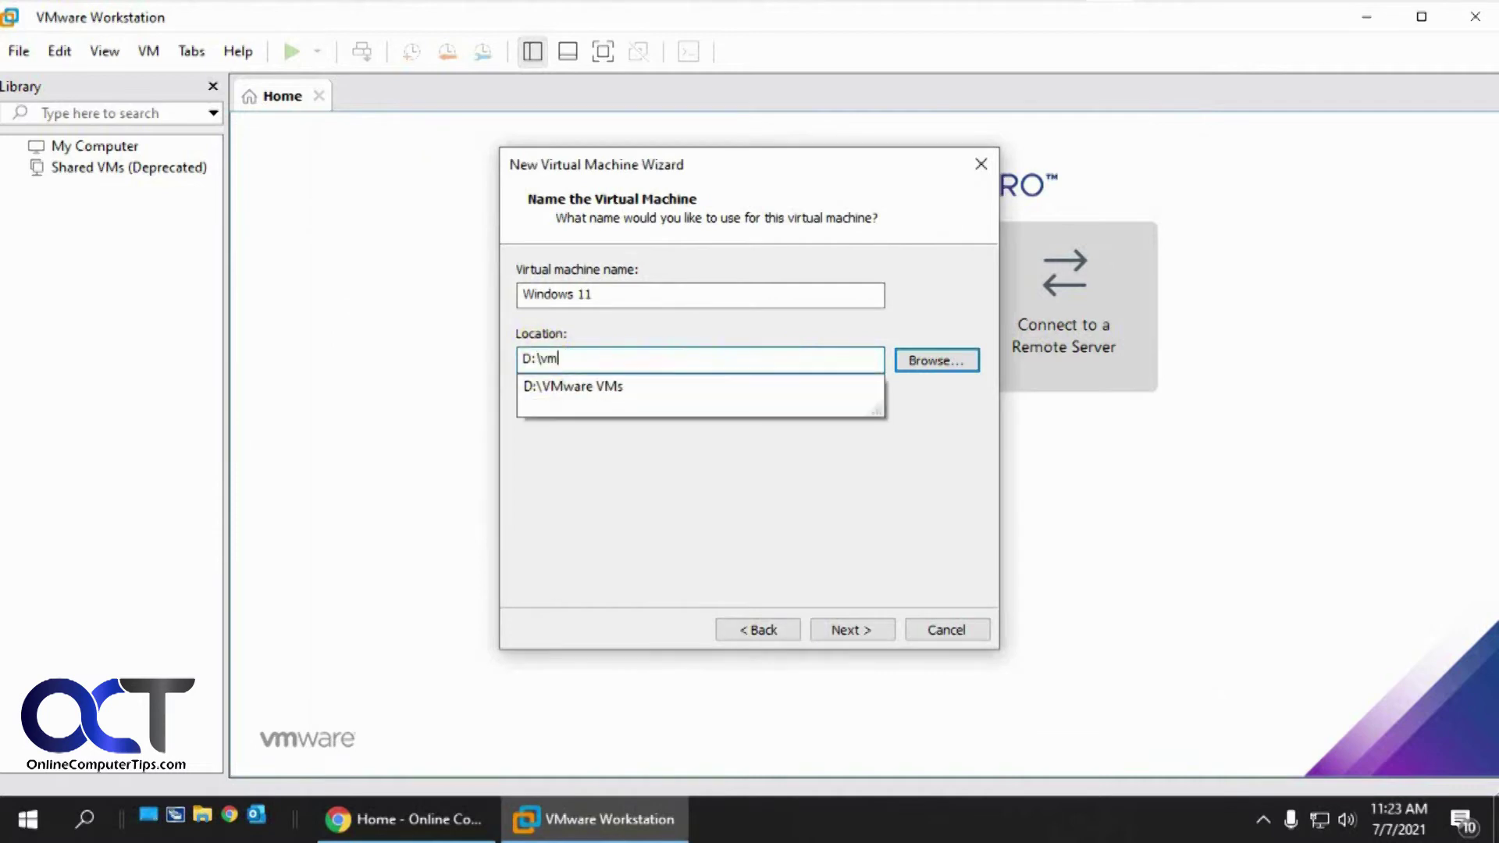
left_click(574, 386)
left_click(857, 623)
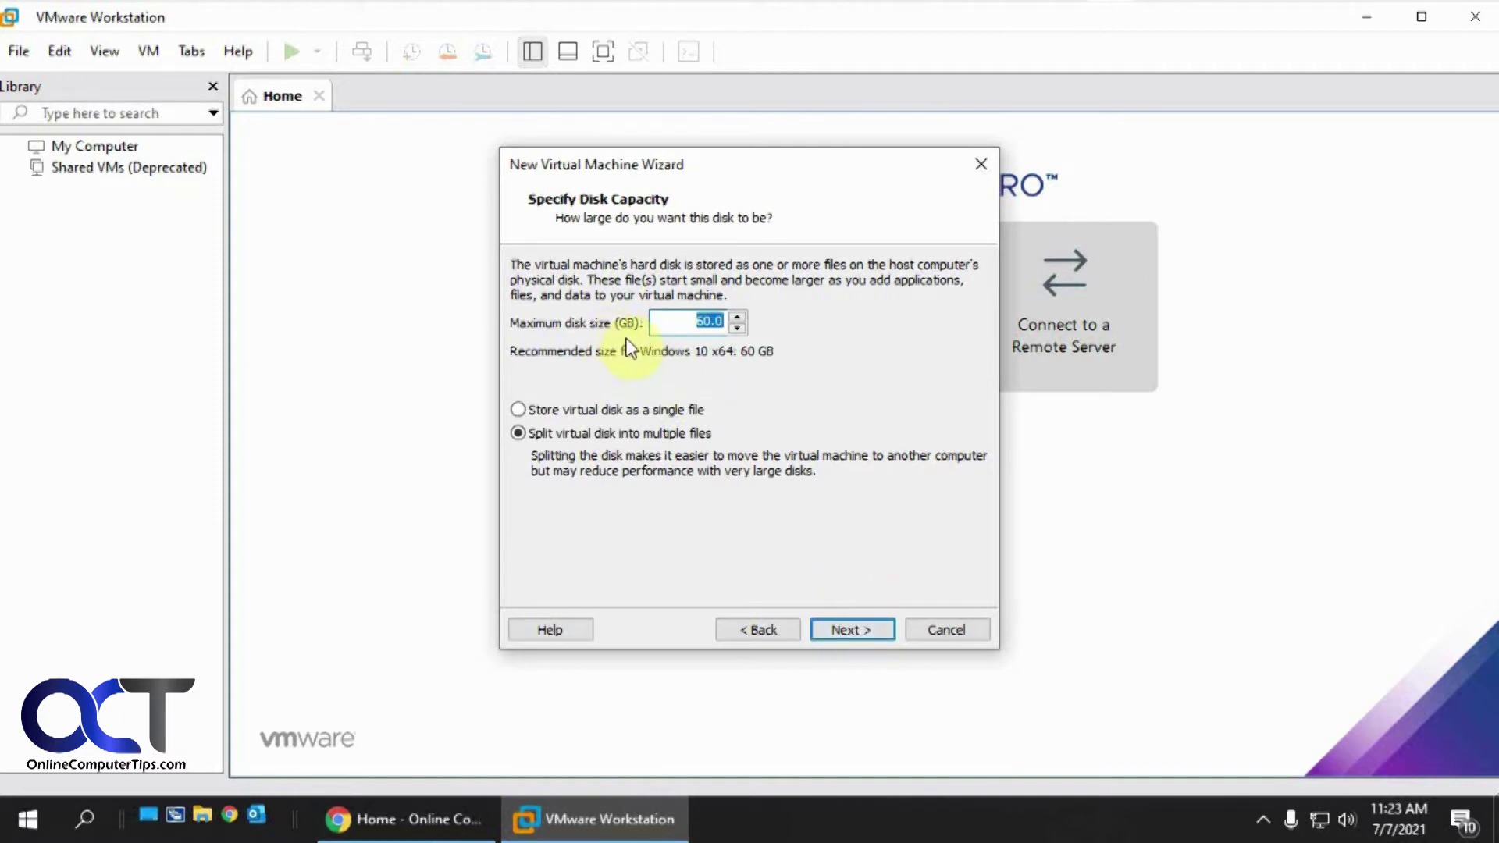
left_click(595, 409)
left_click(873, 629)
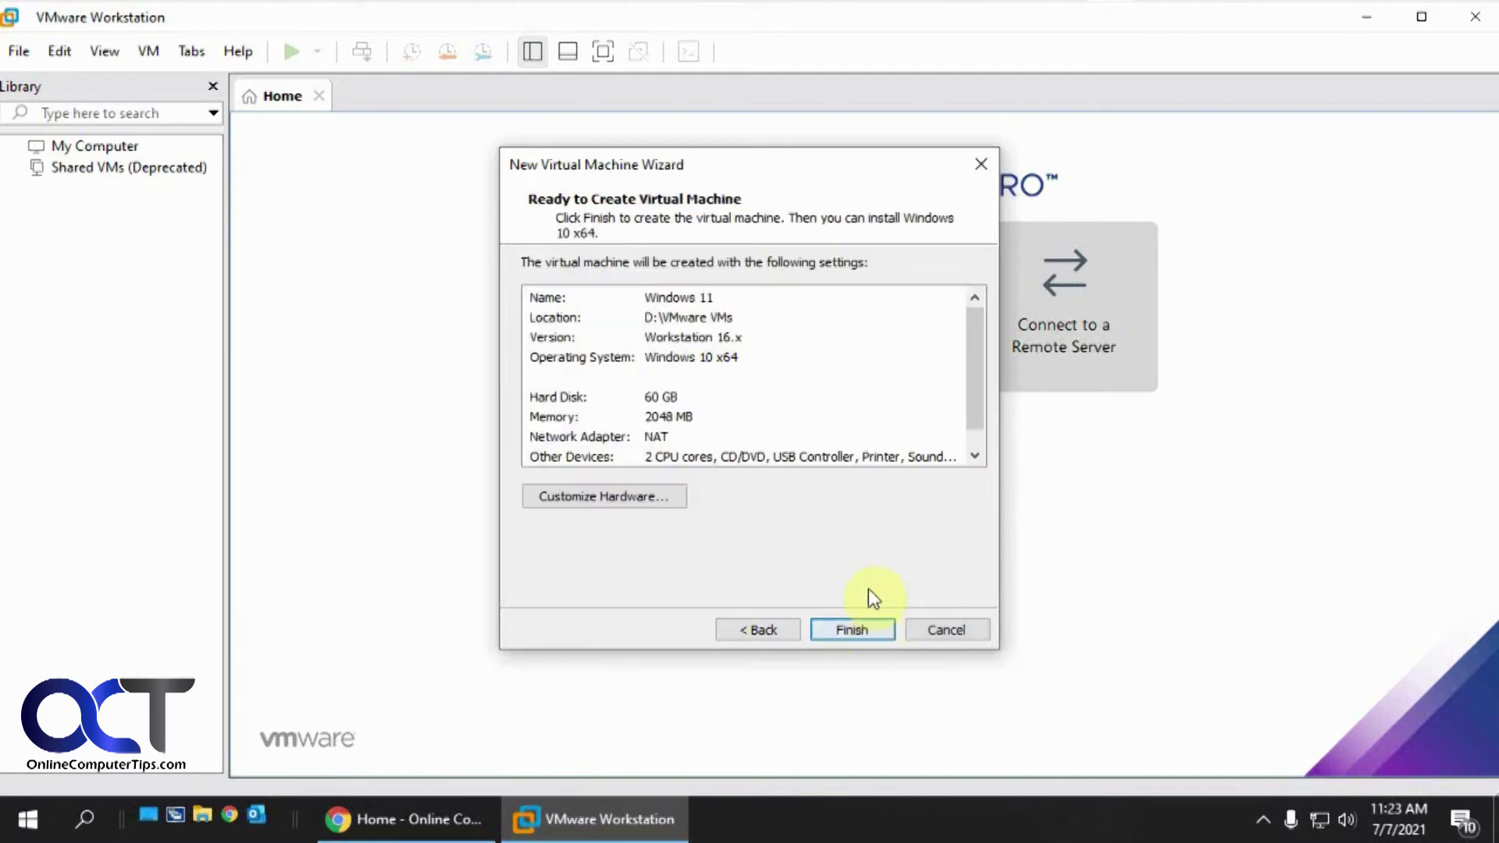
Raise the VM's memory to 8192 MB under Customize Hardware, then finish creating the VM
left_click(667, 495)
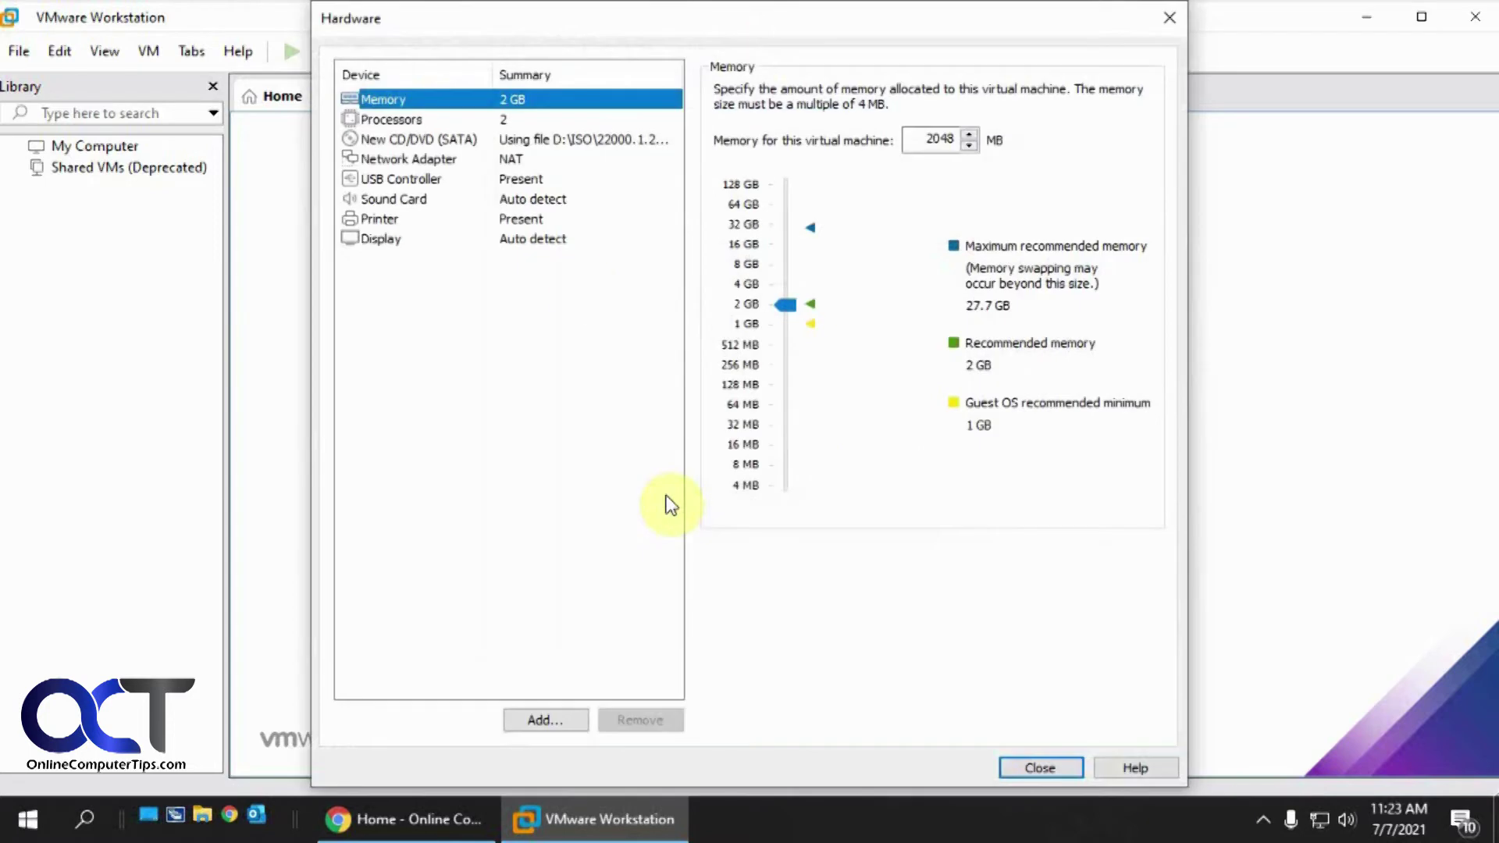
left_click_drag(785, 304, 779, 260)
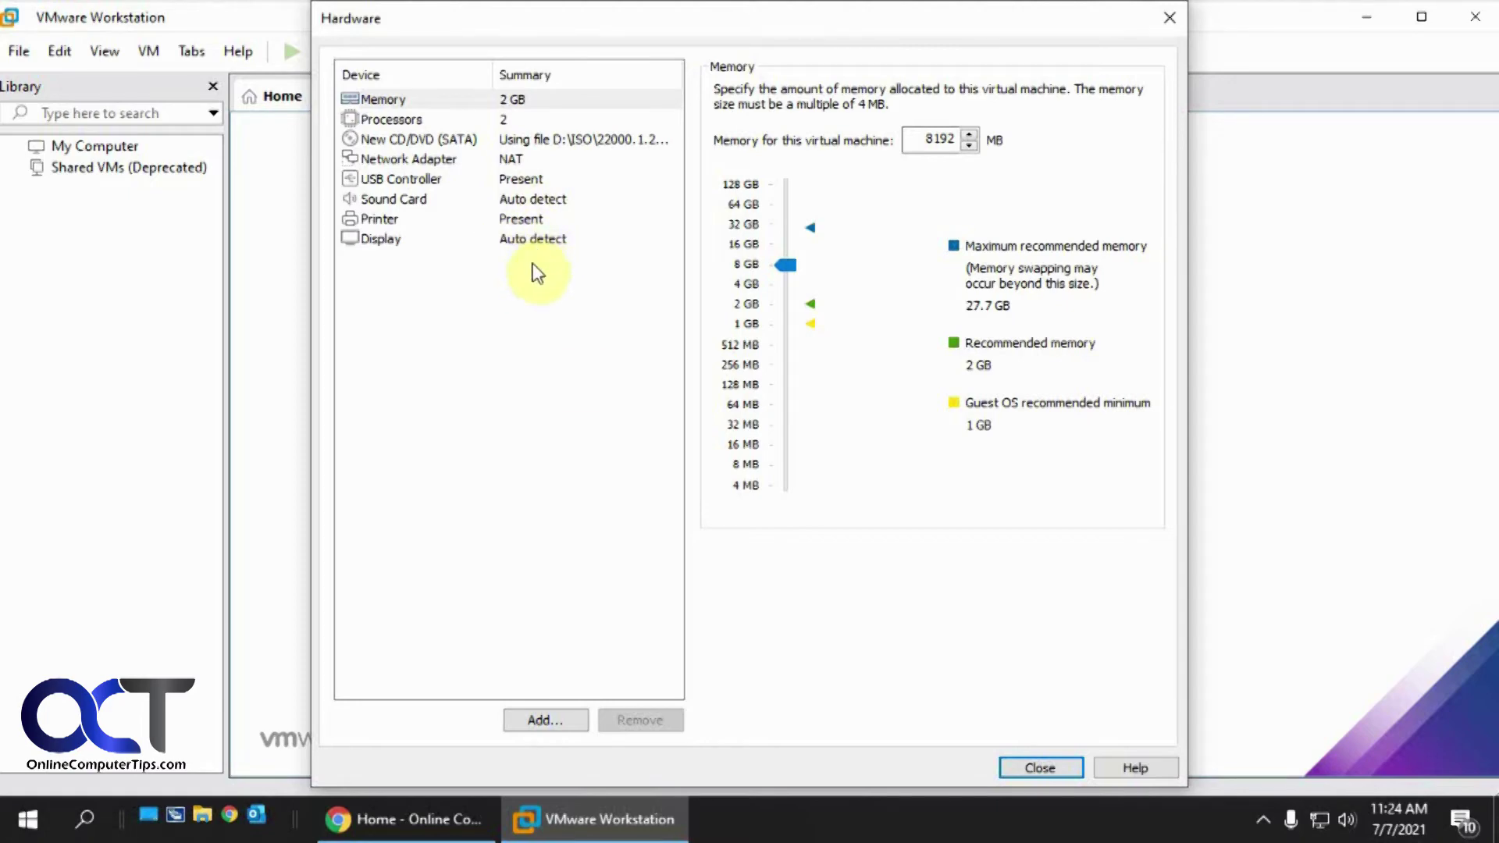
left_click(544, 719)
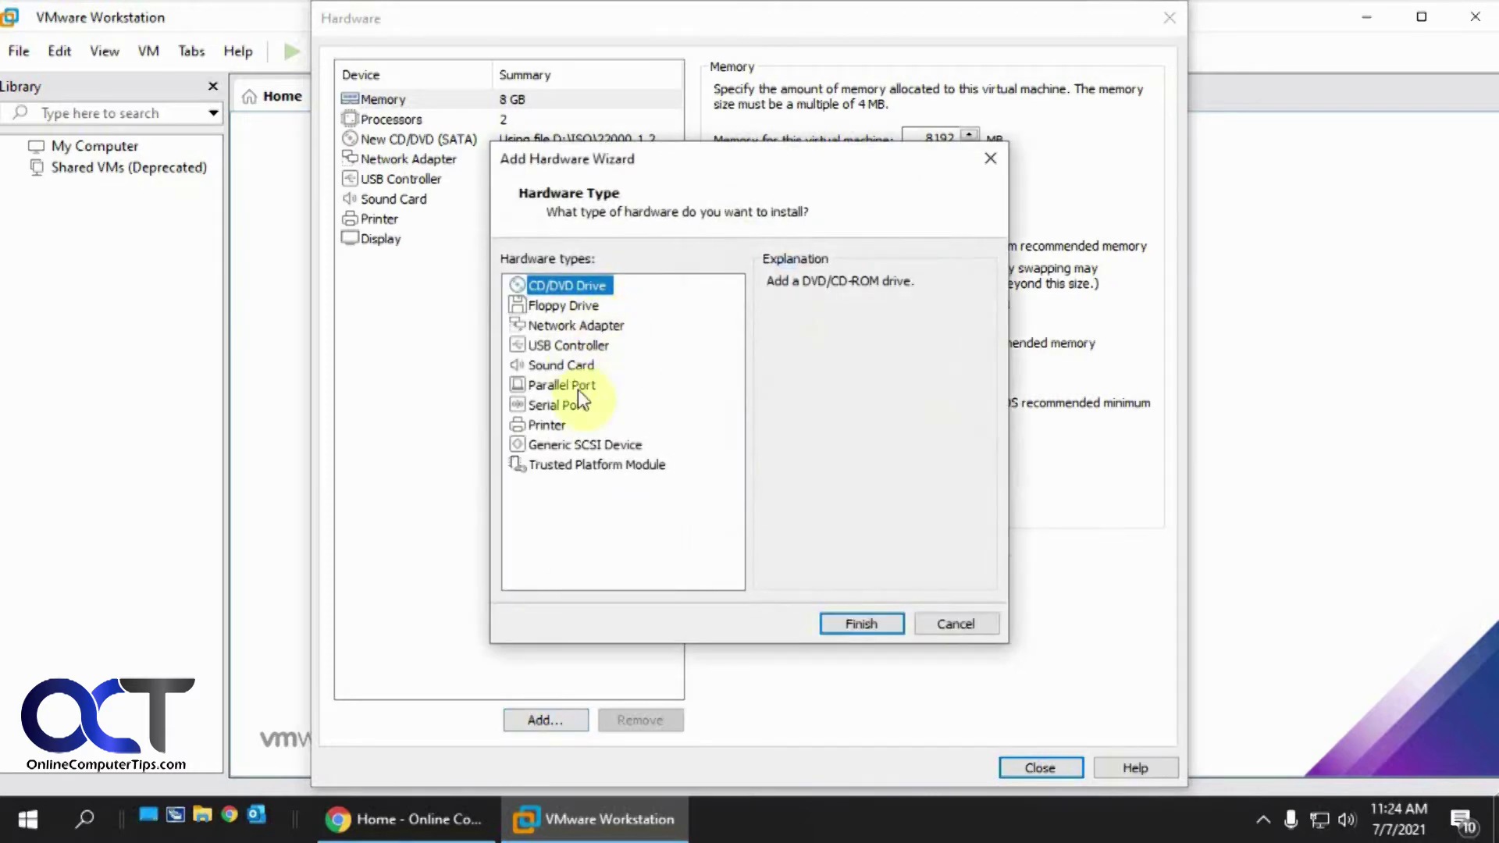
left_click(953, 624)
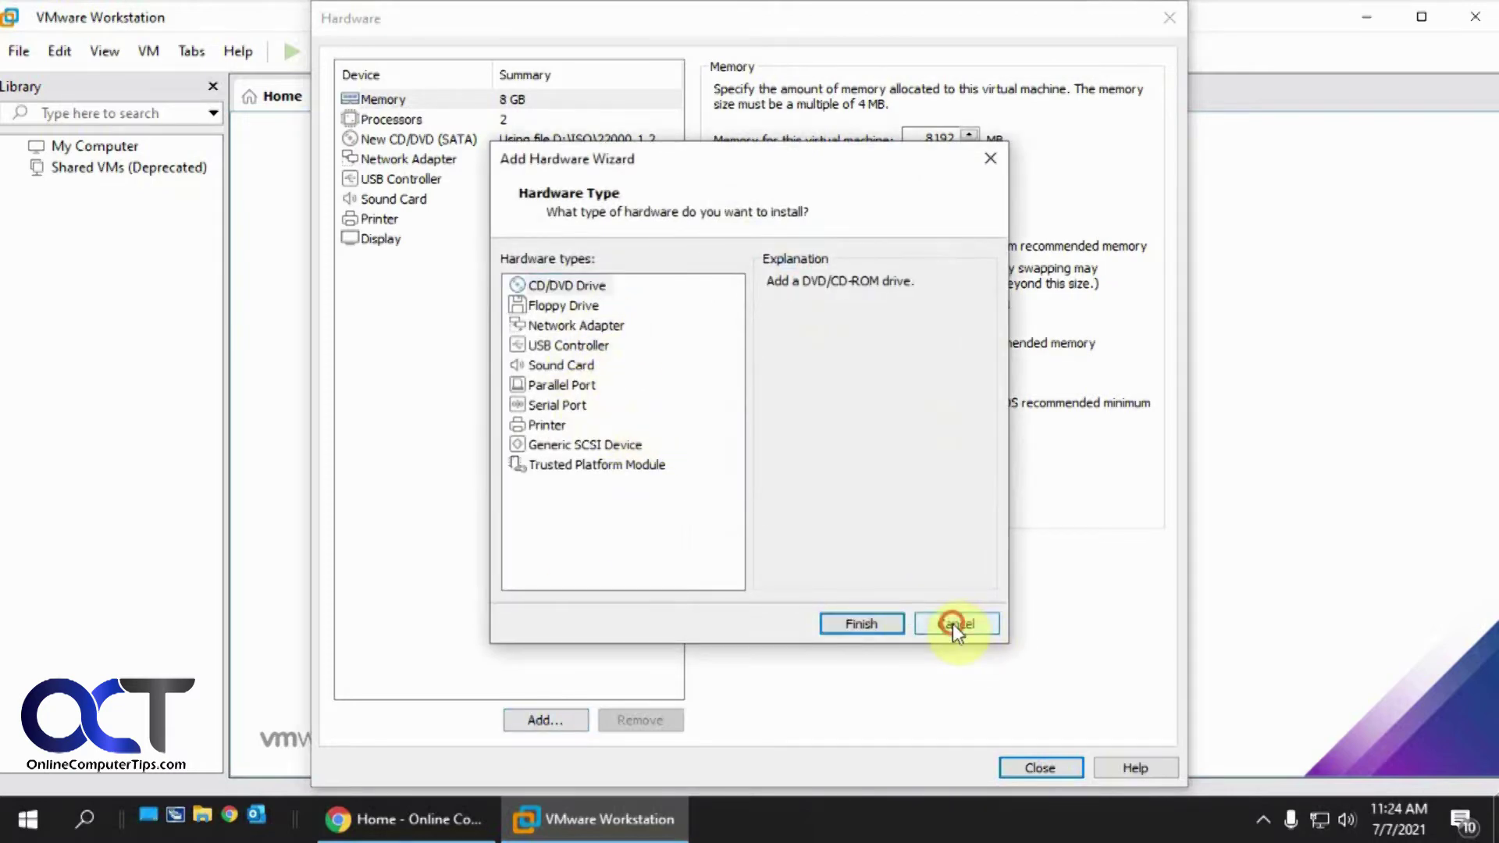
left_click(1040, 769)
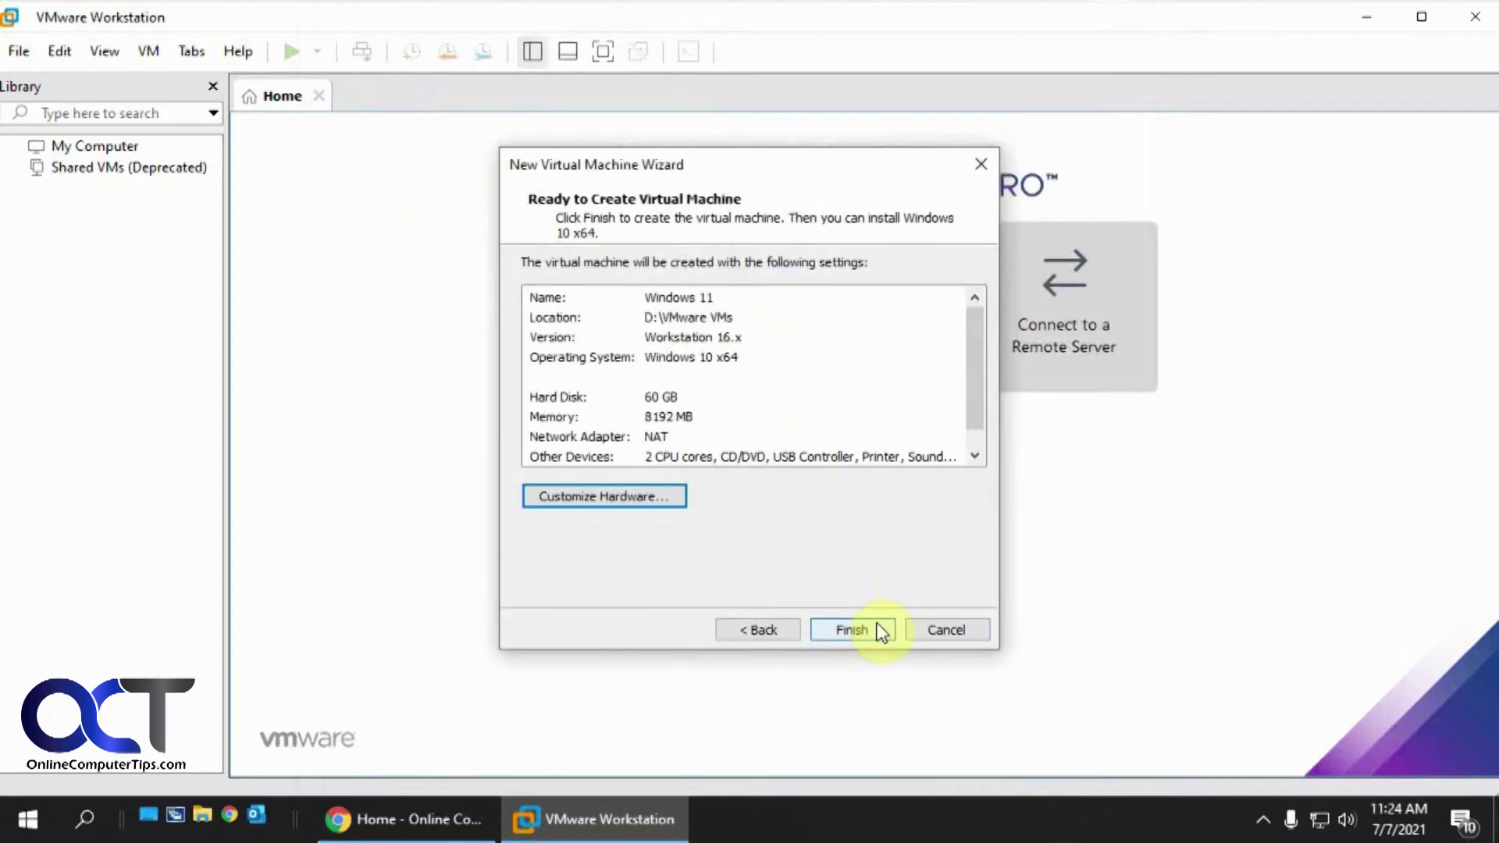
left_click(871, 629)
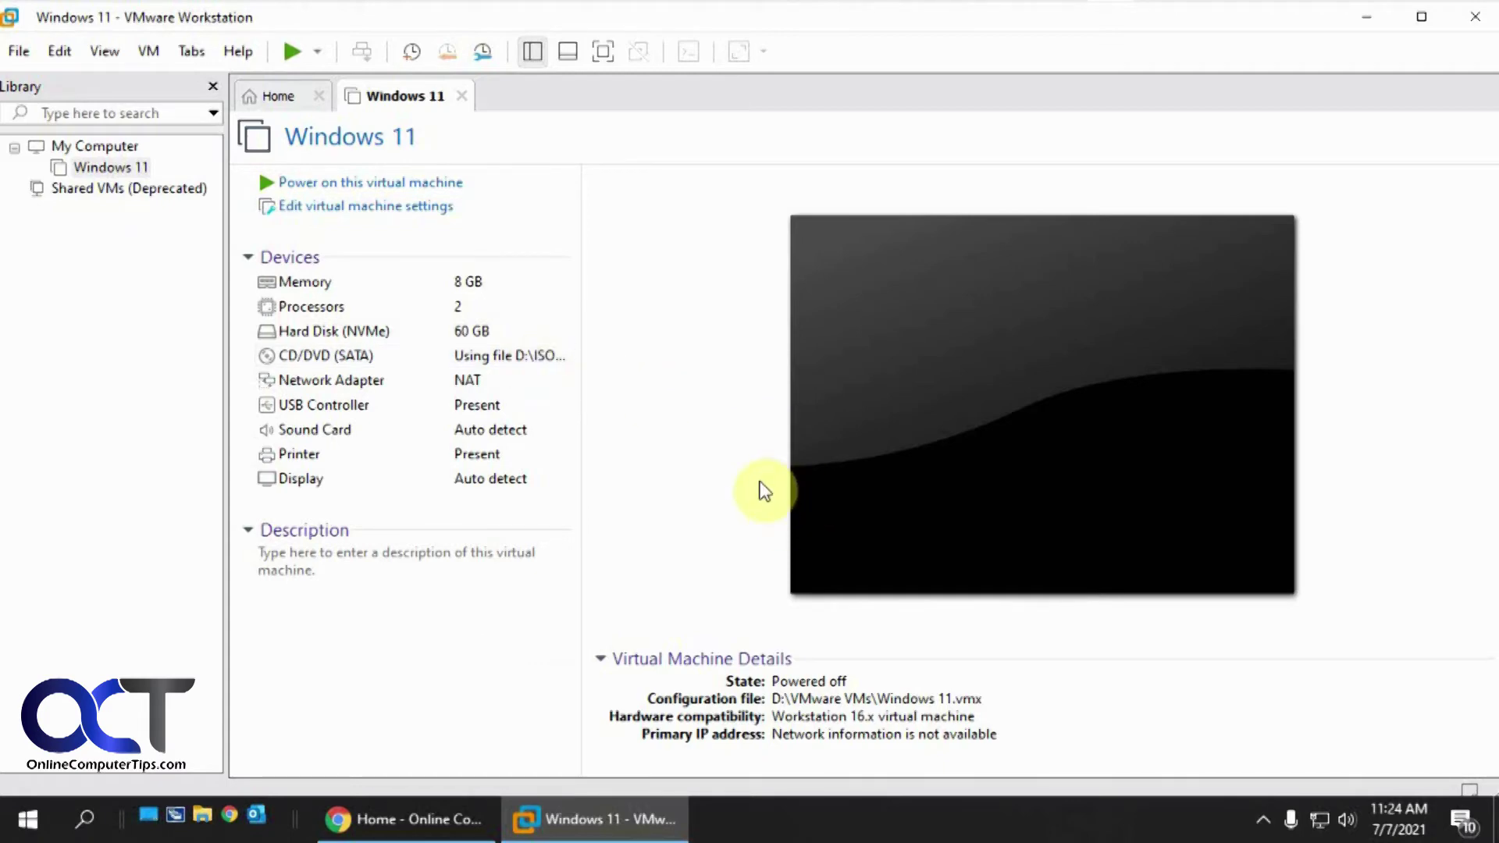
Power on the Windows 11 VM, dismiss the printing warning, and boot from the installer DVD
left_click(349, 187)
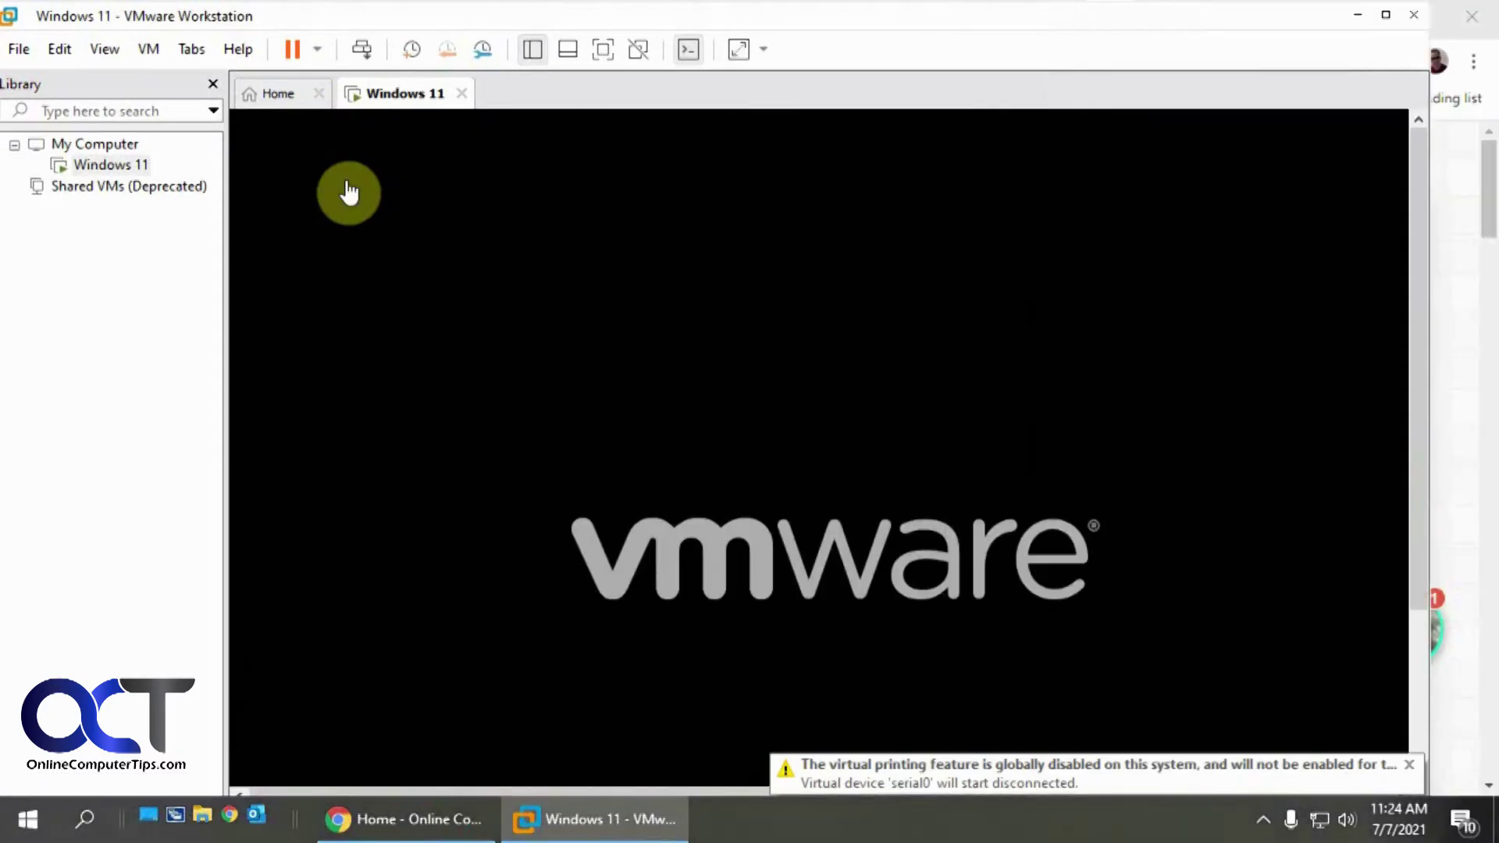
left_click(1410, 765)
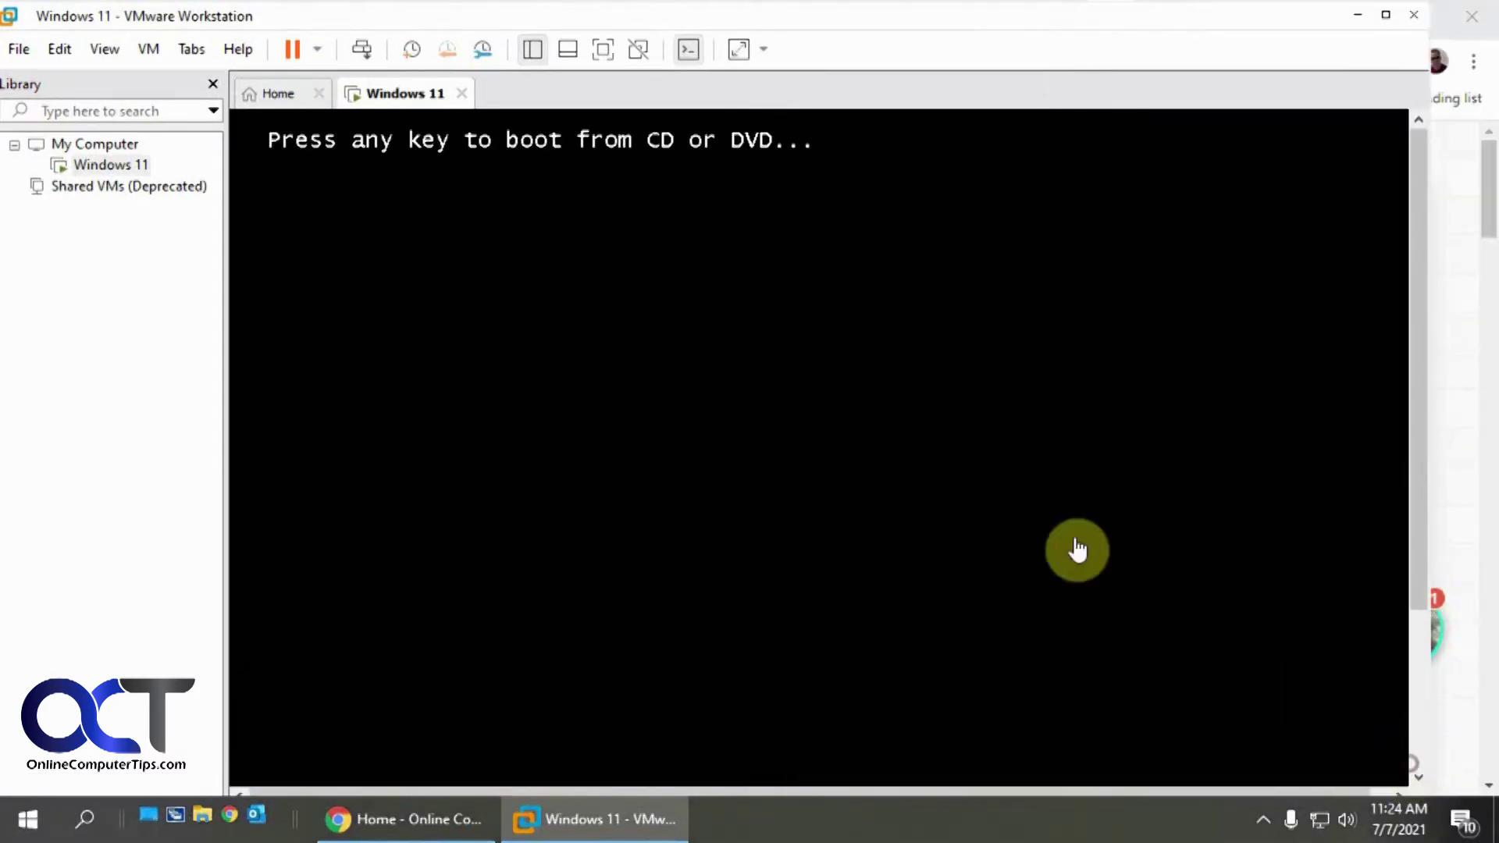
left_click(948, 486)
key("Return")
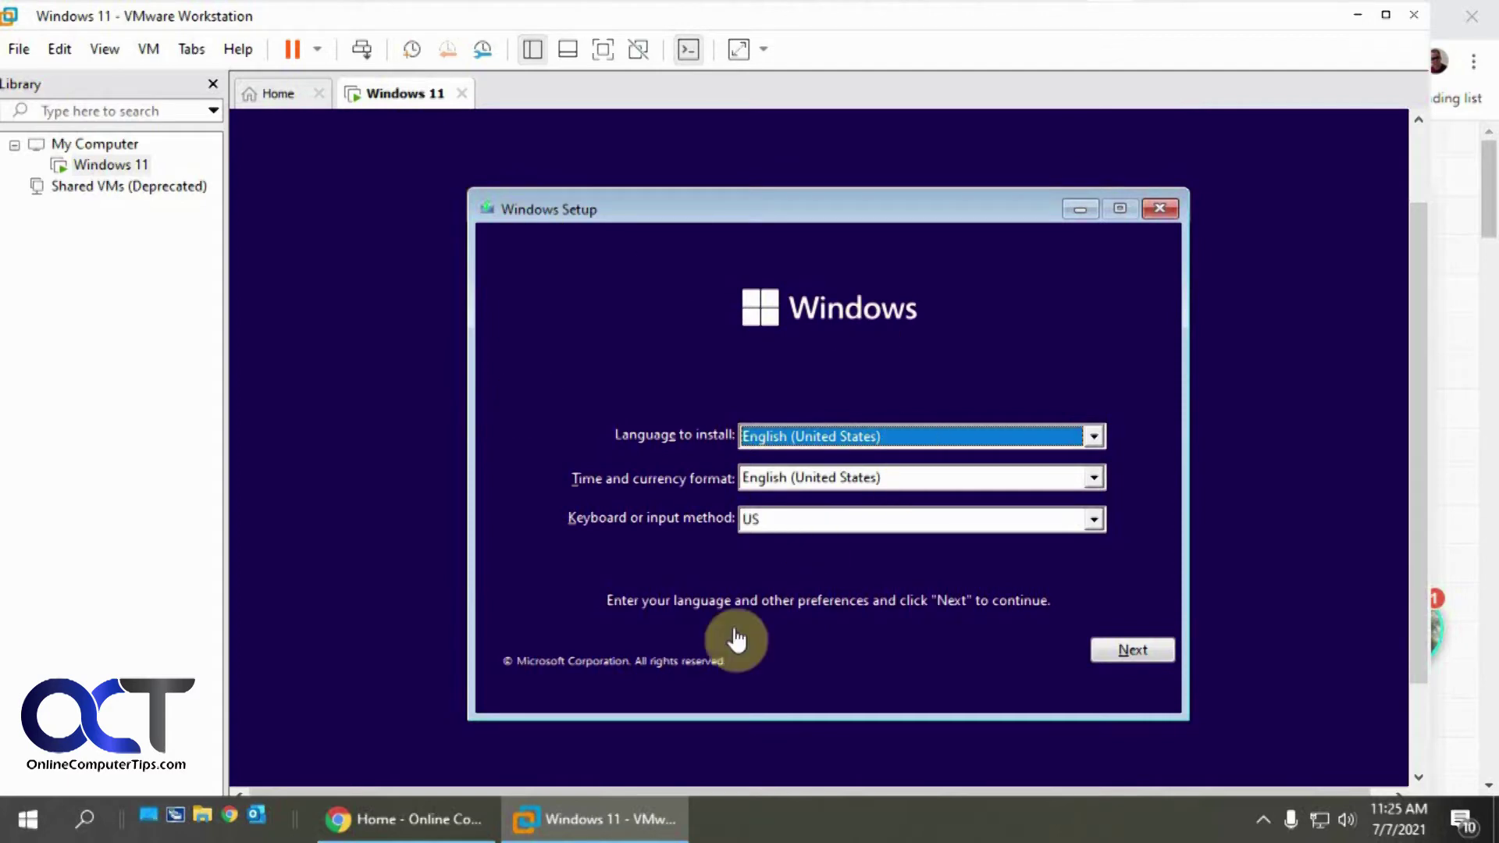
Start Windows Setup with the default language, skip the product key, and choose Windows 11 Pro
left_click(1149, 652)
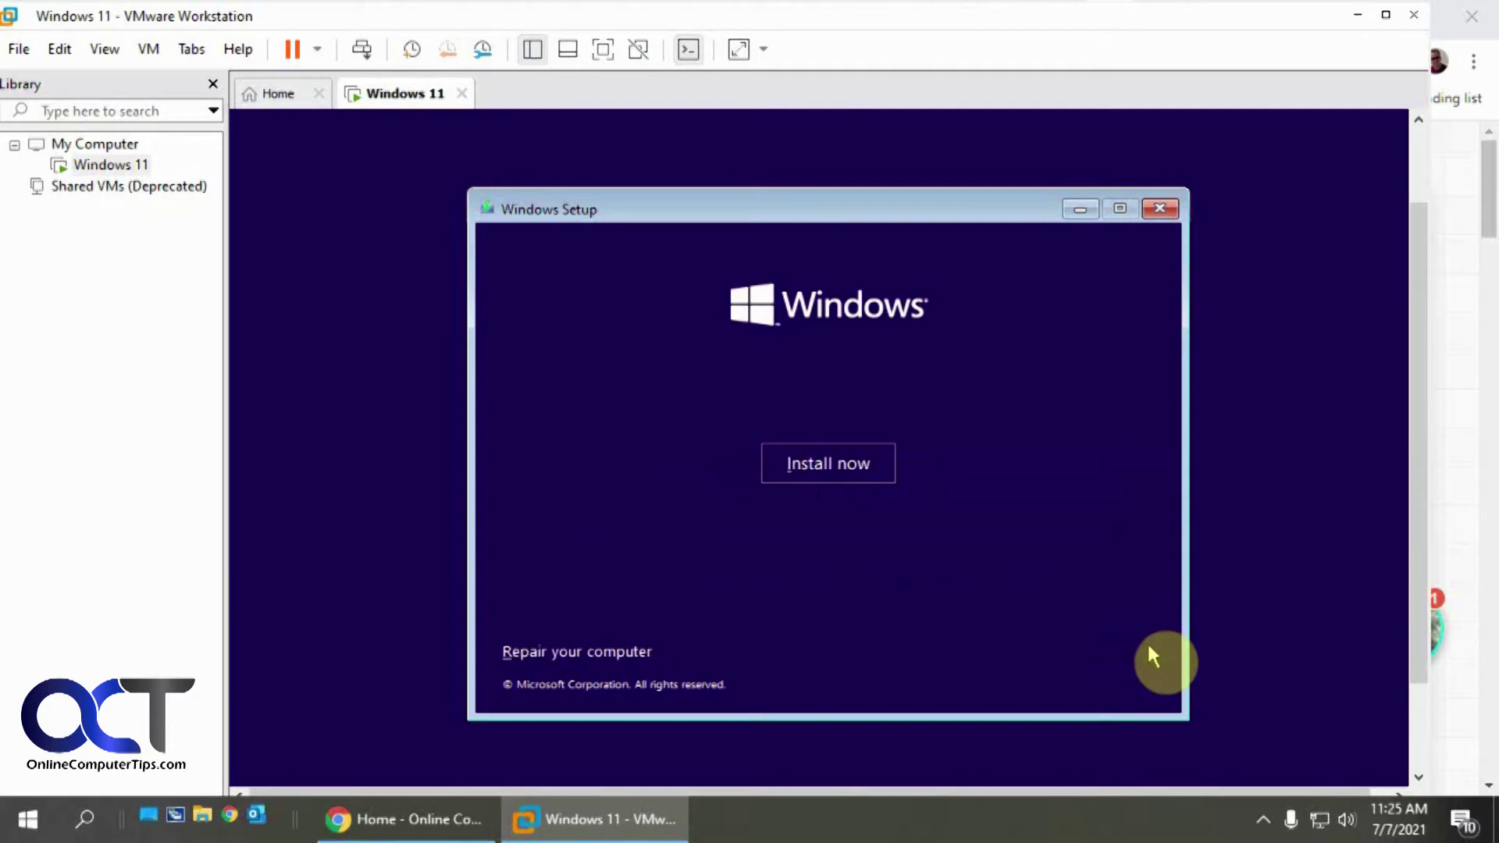
left_click(829, 467)
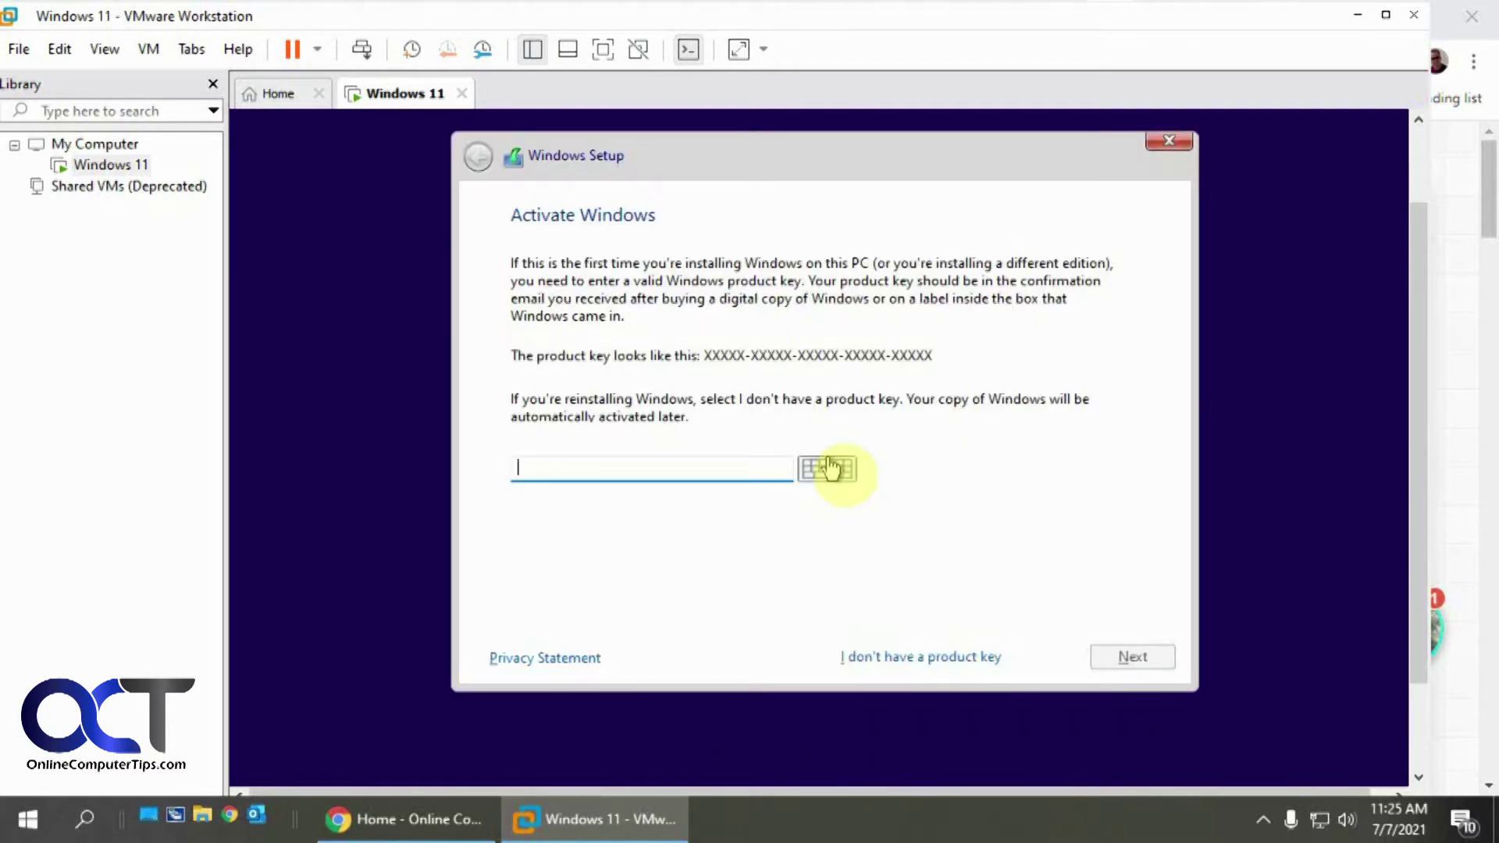
left_click(929, 660)
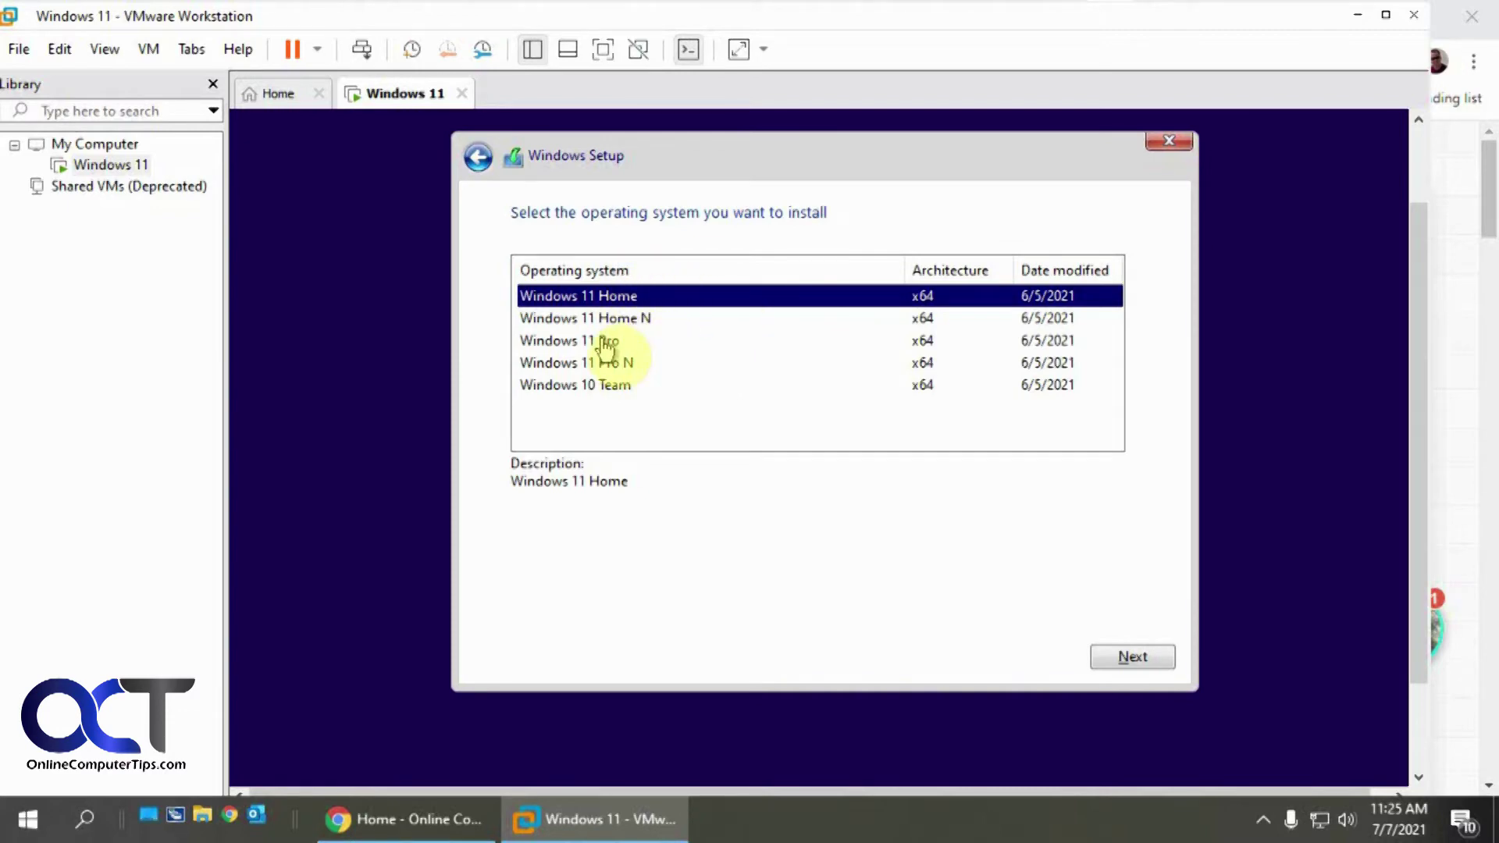
left_click(606, 341)
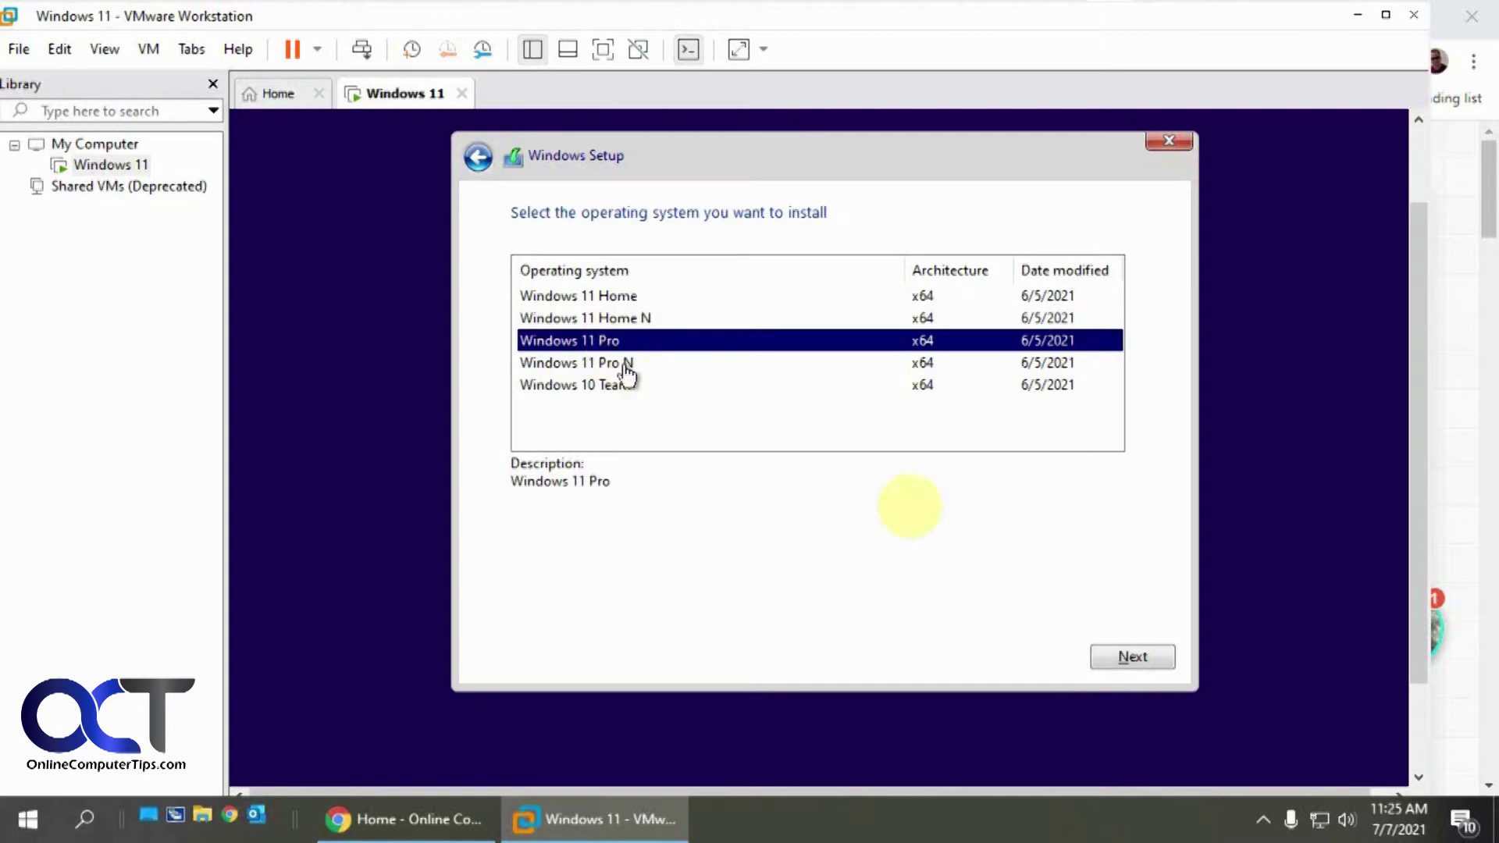
left_click(1132, 658)
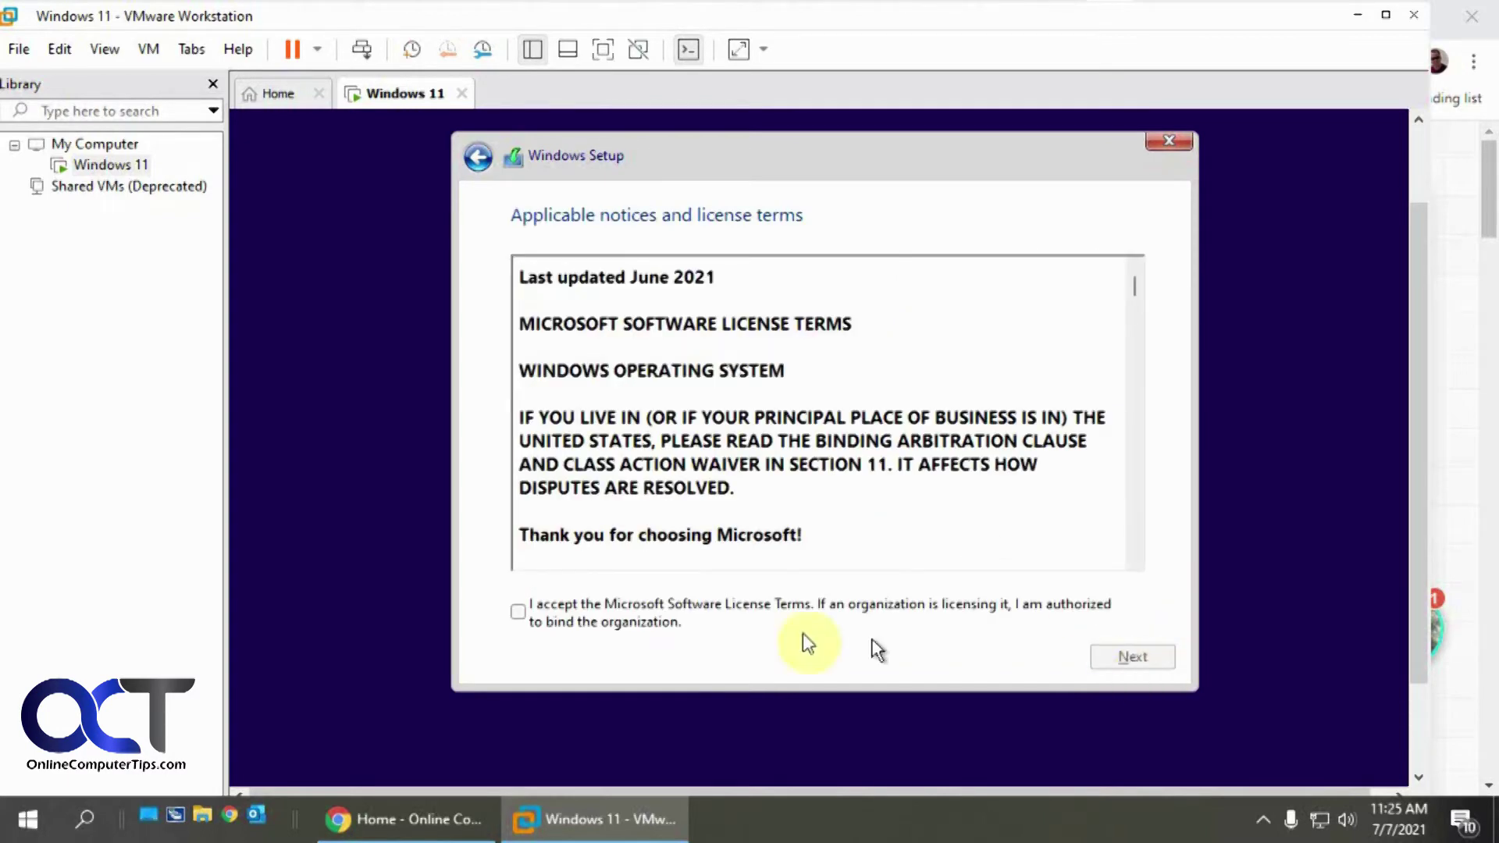
Accept the licence terms and custom-install Windows onto Drive 0's unallocated space
left_click(518, 615)
left_click(1132, 657)
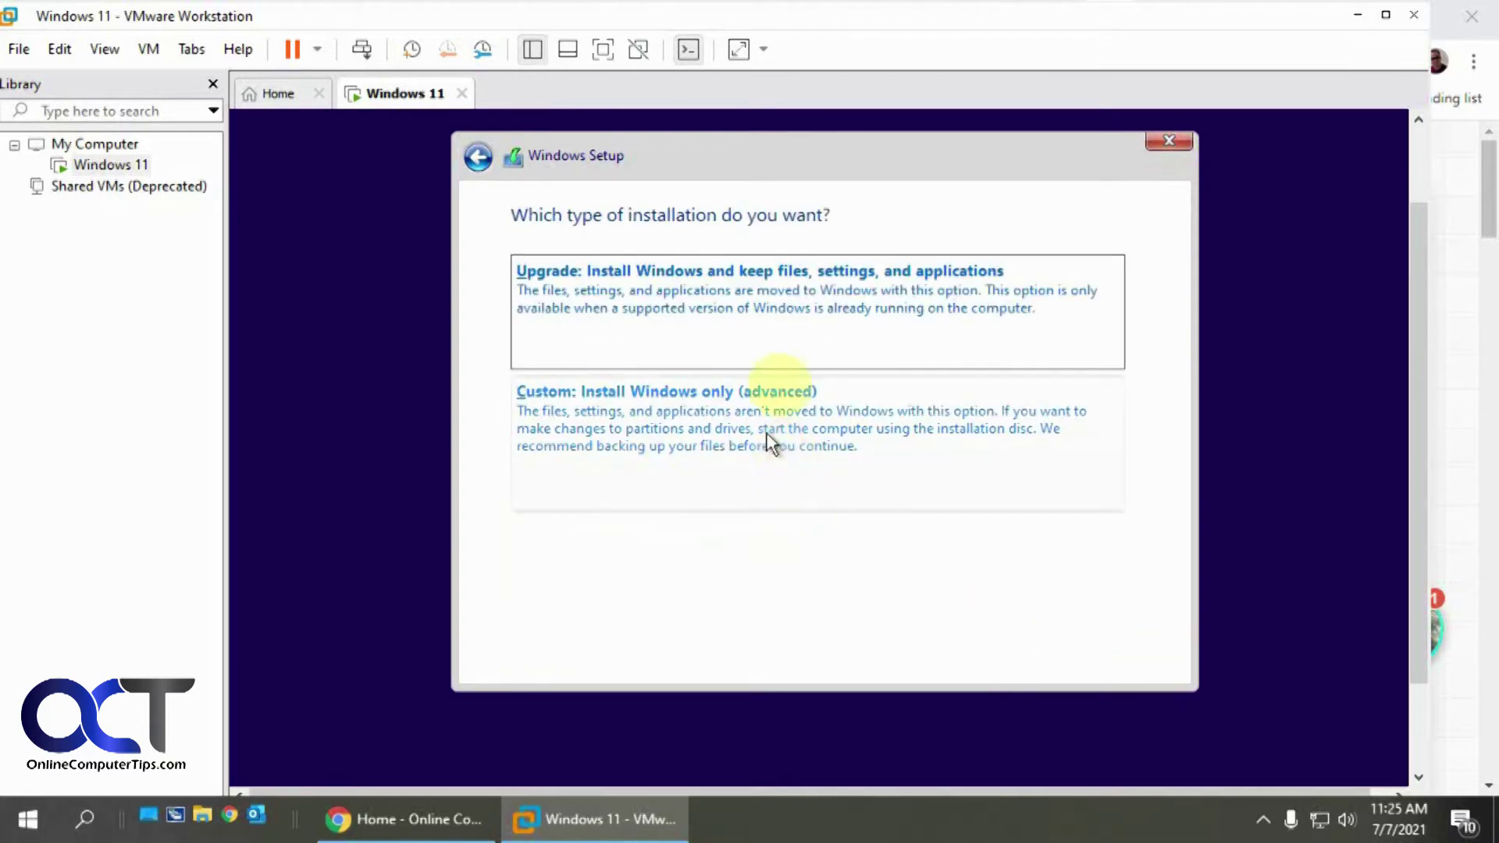
left_click(770, 428)
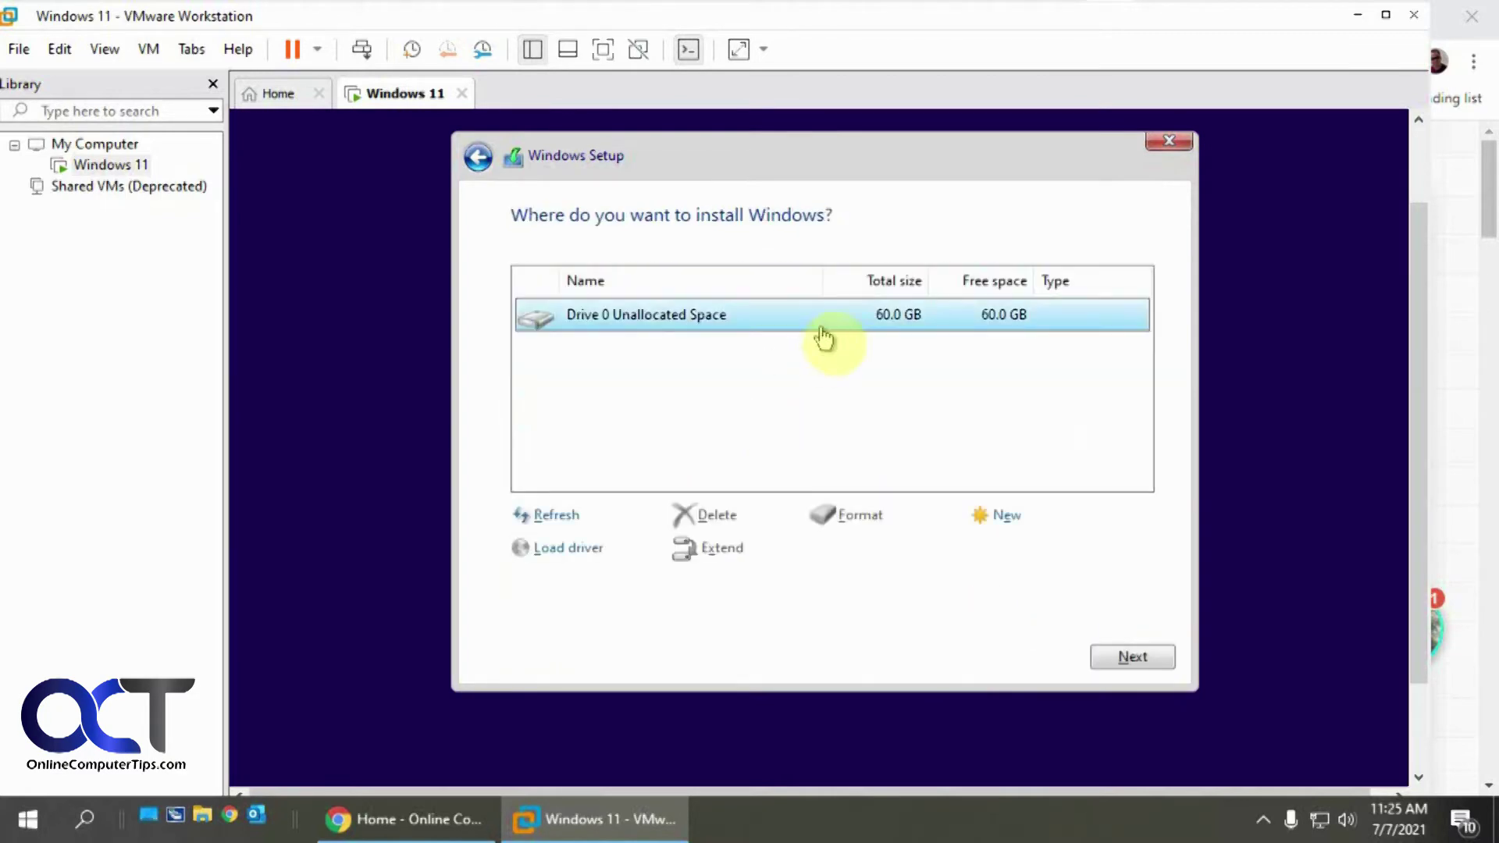
left_click(1140, 664)
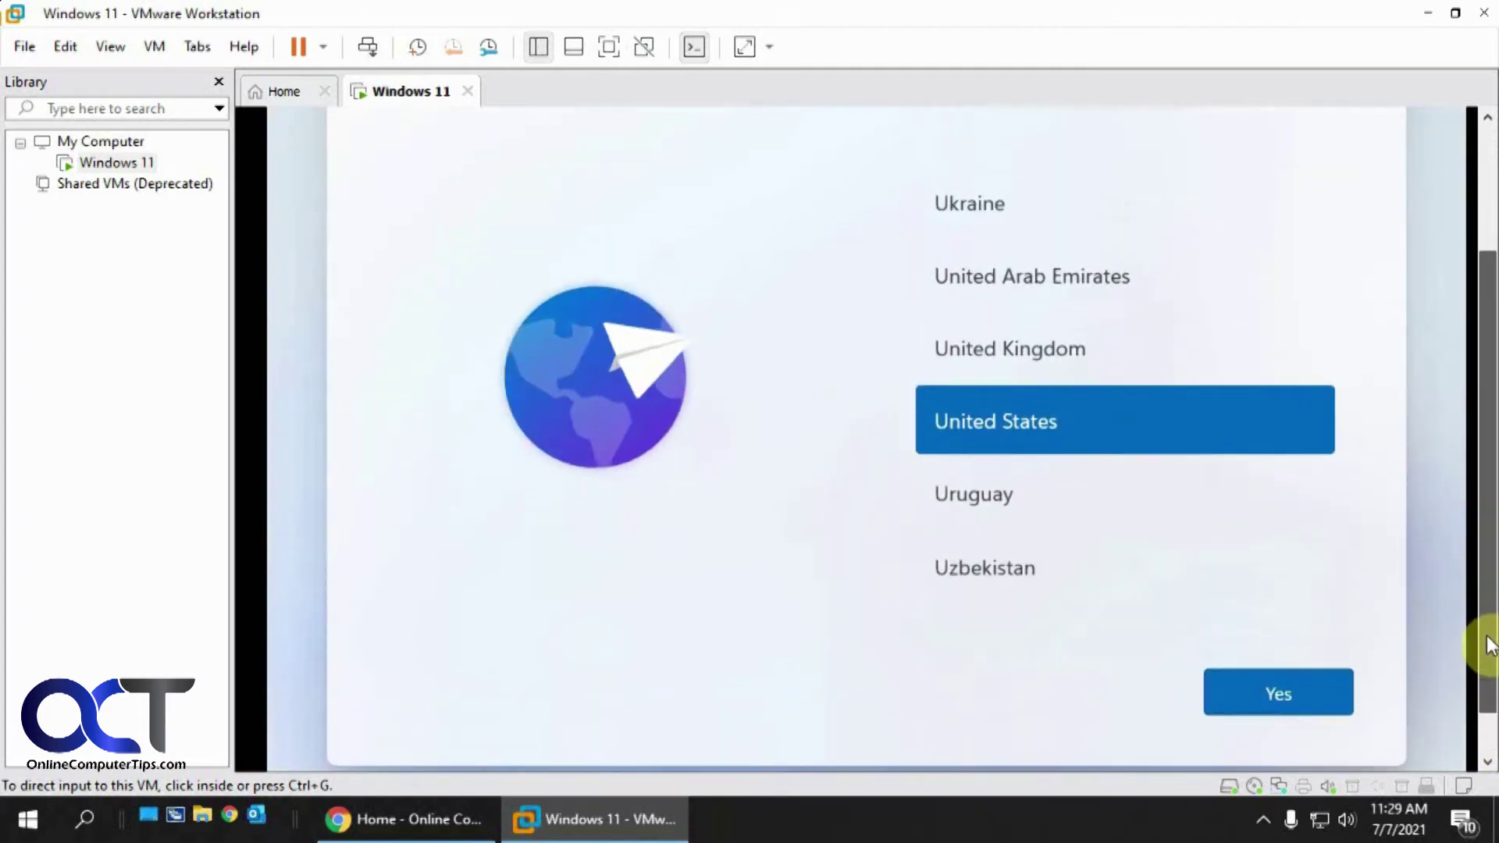
Confirm United States as the region and the US keyboard layout, skipping a second layout
mouse_move(1489, 619)
left_mouse_down()
mouse_move(1488, 570)
mouse_move(1488, 598)
left_mouse_up()
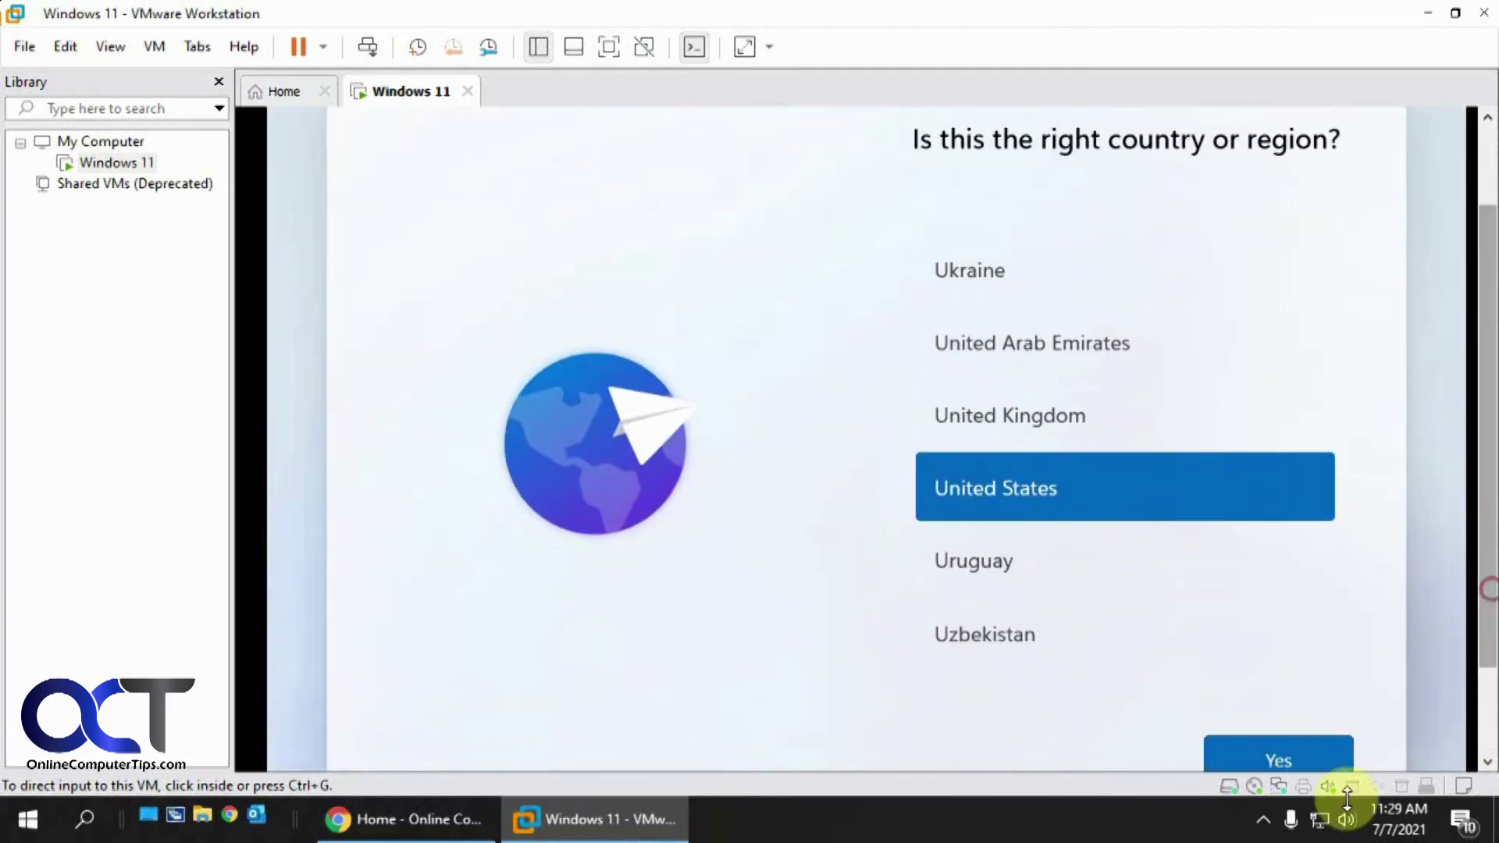
left_click(1290, 751)
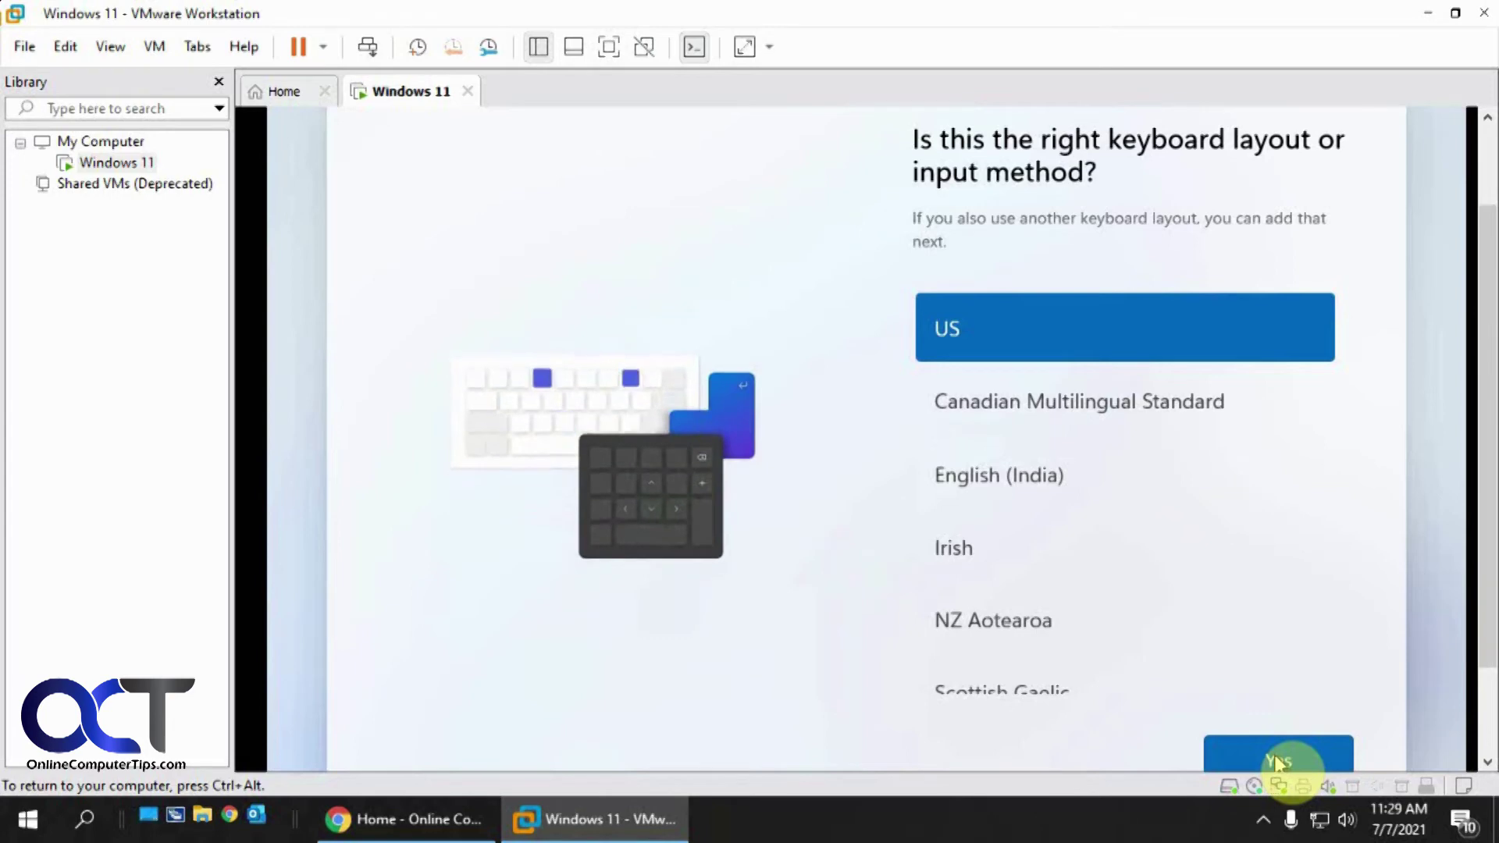
left_click(1288, 759)
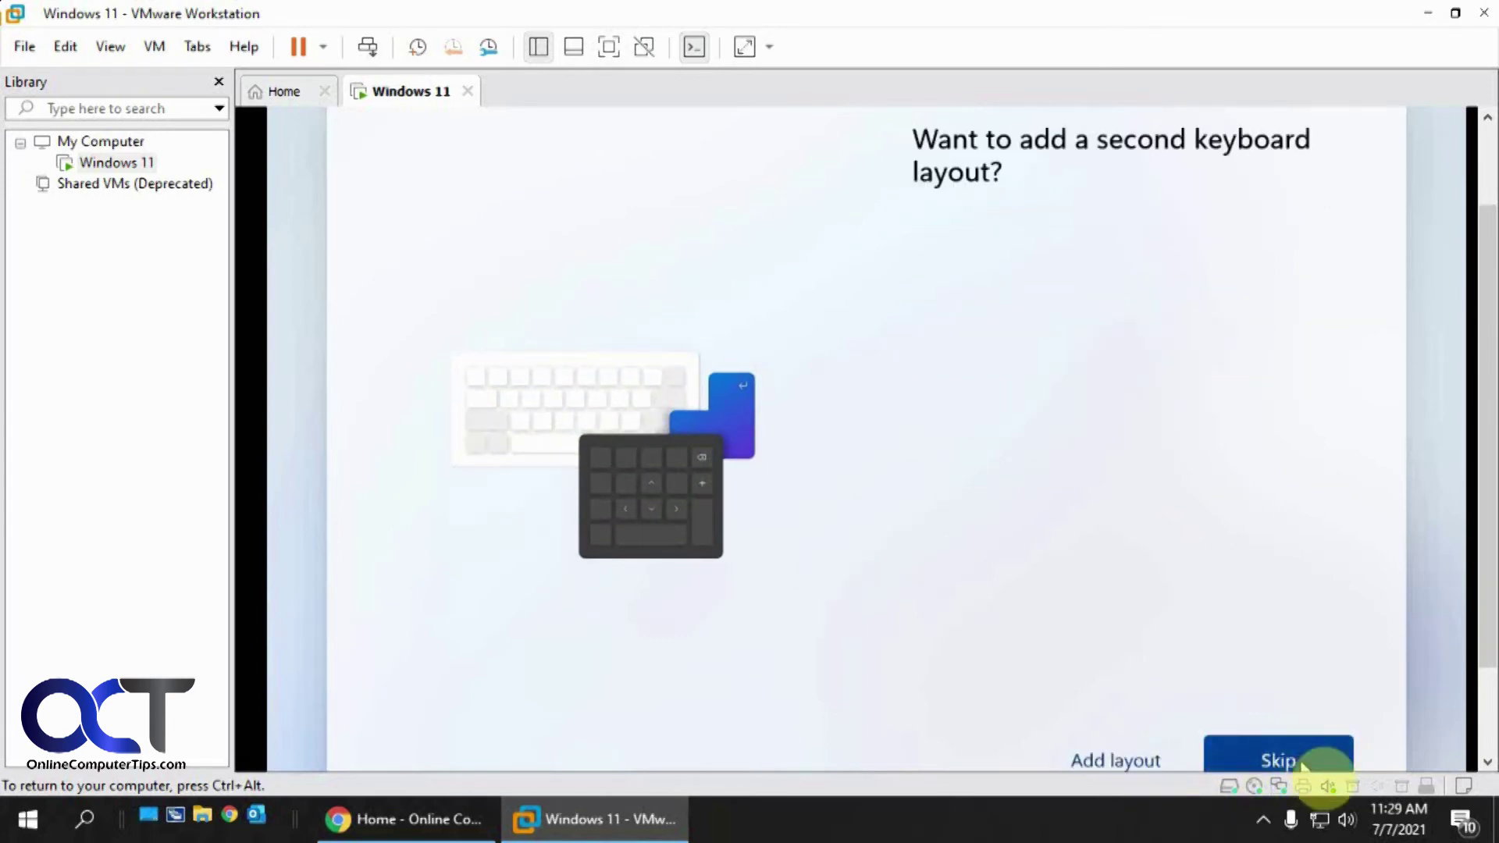
left_click(1285, 762)
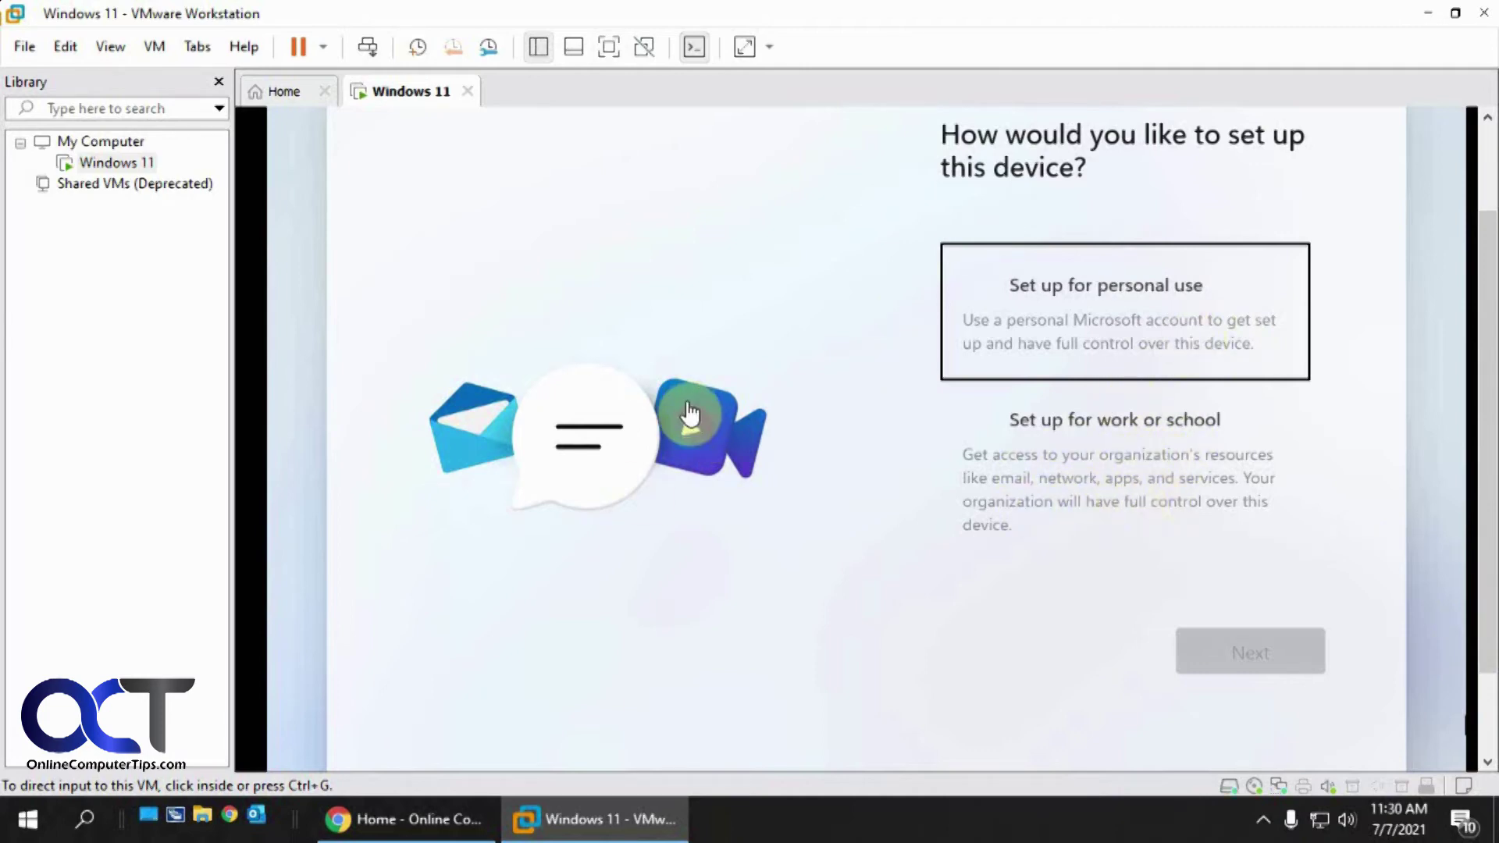
Choose personal use, then pick an offline account and skip Microsoft account sign-in
left_click(1058, 331)
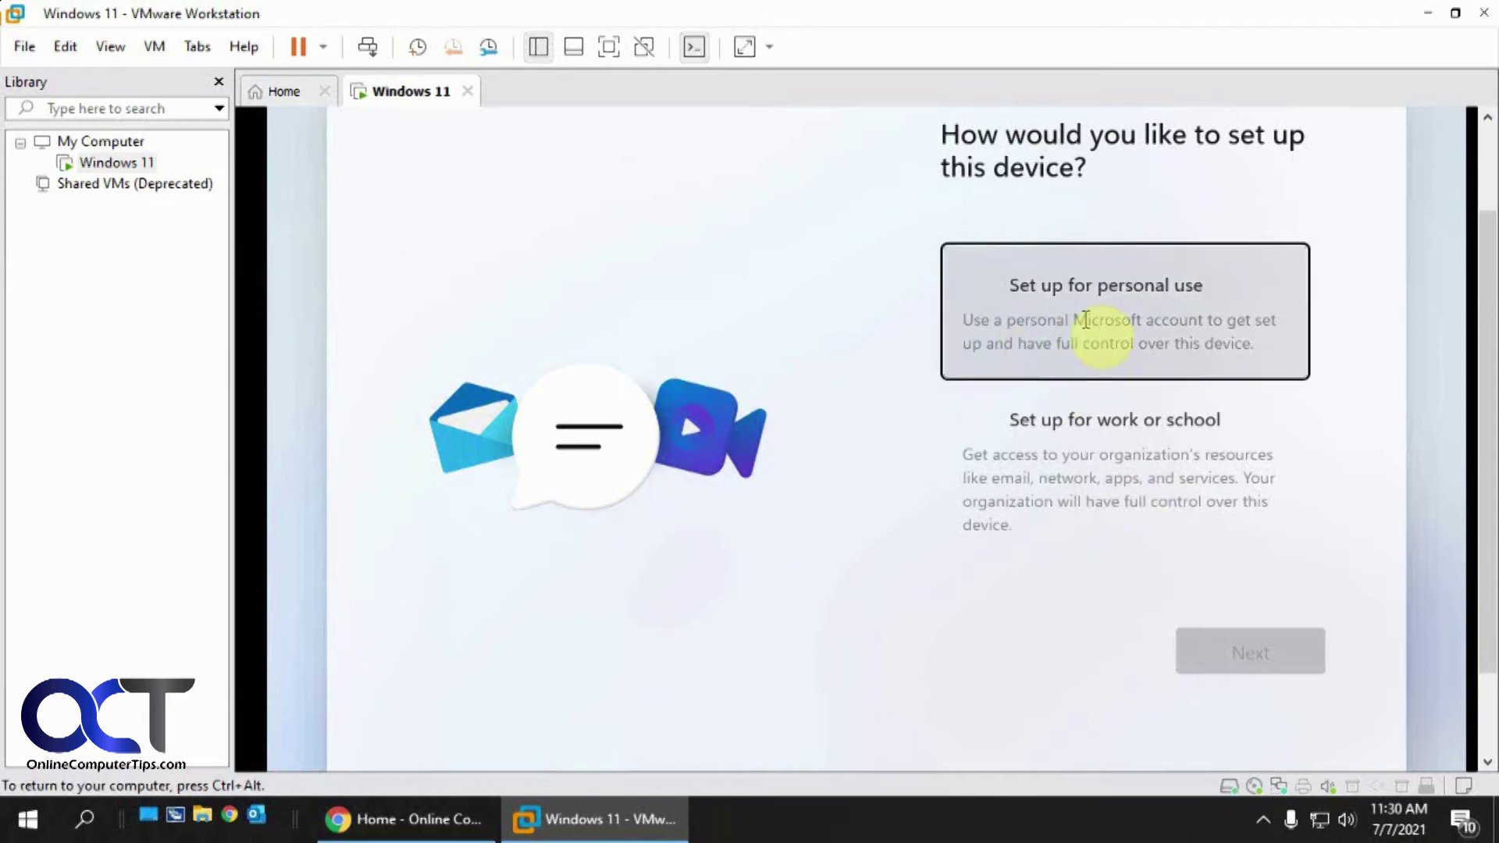
left_click(1162, 327)
left_click(1244, 663)
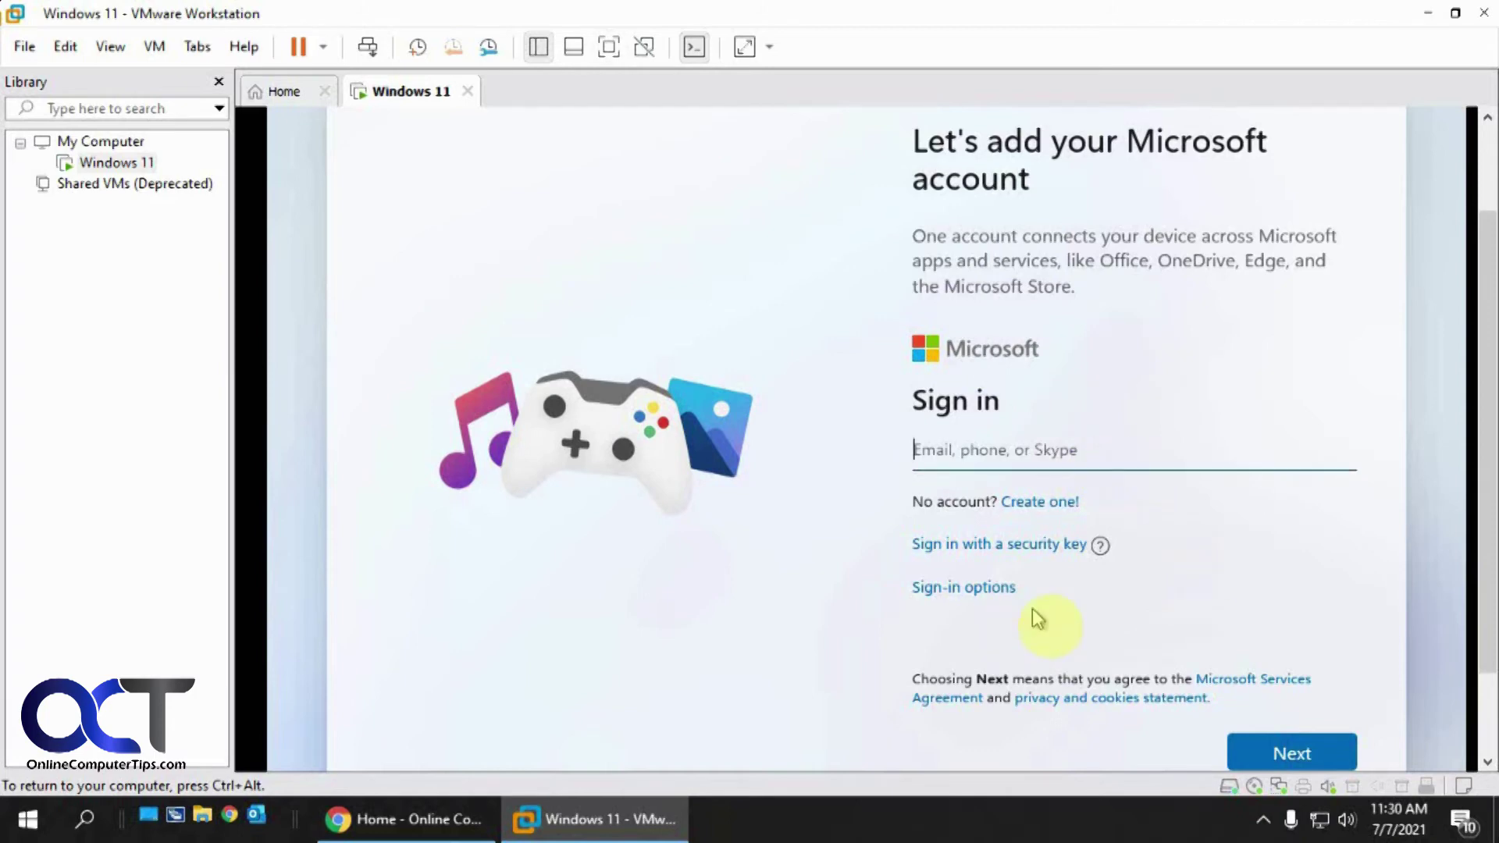
left_click(981, 599)
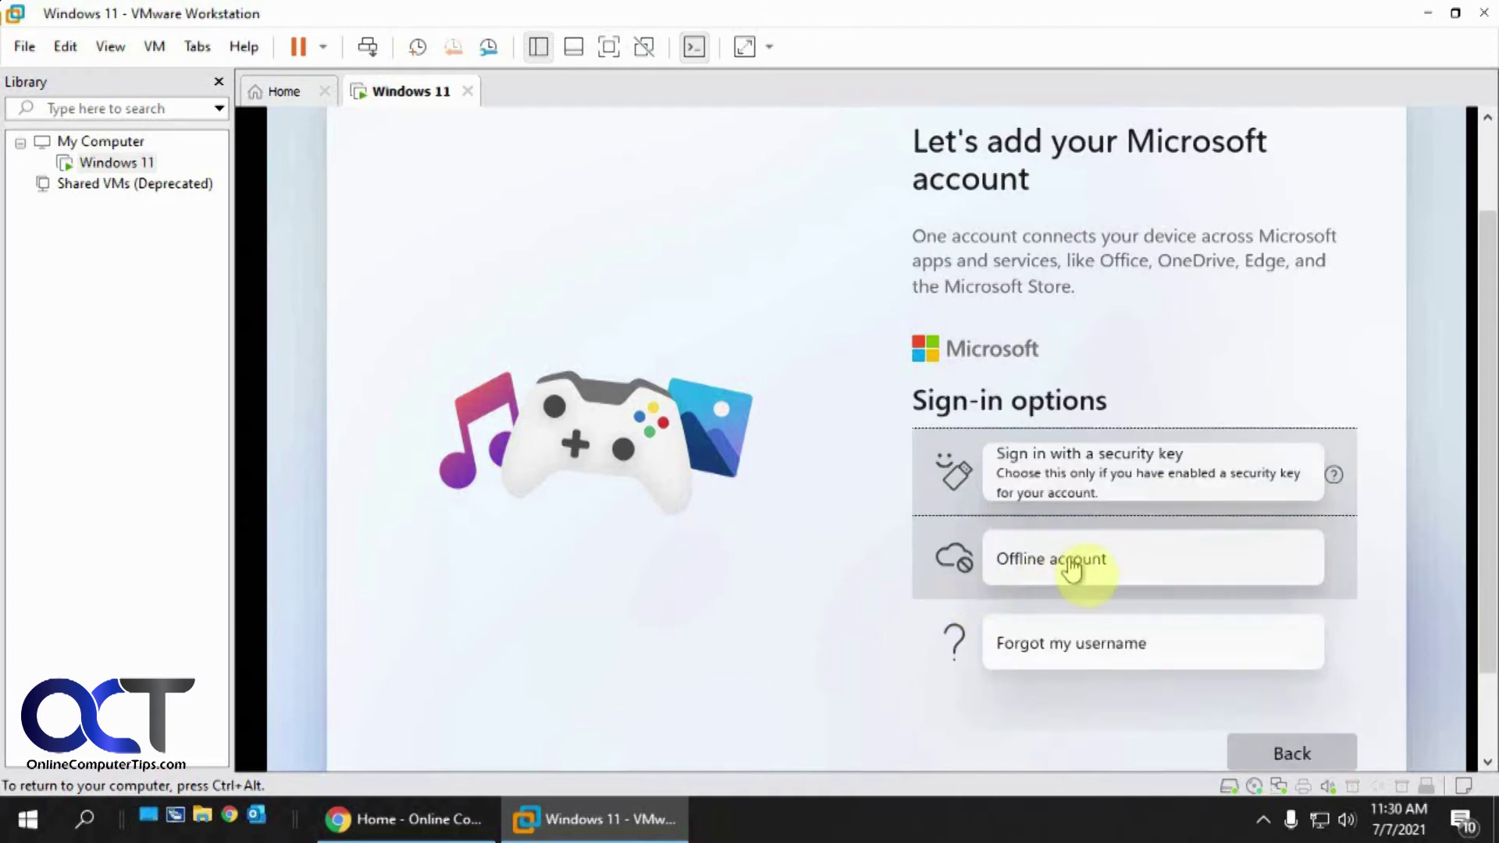
left_click(1071, 568)
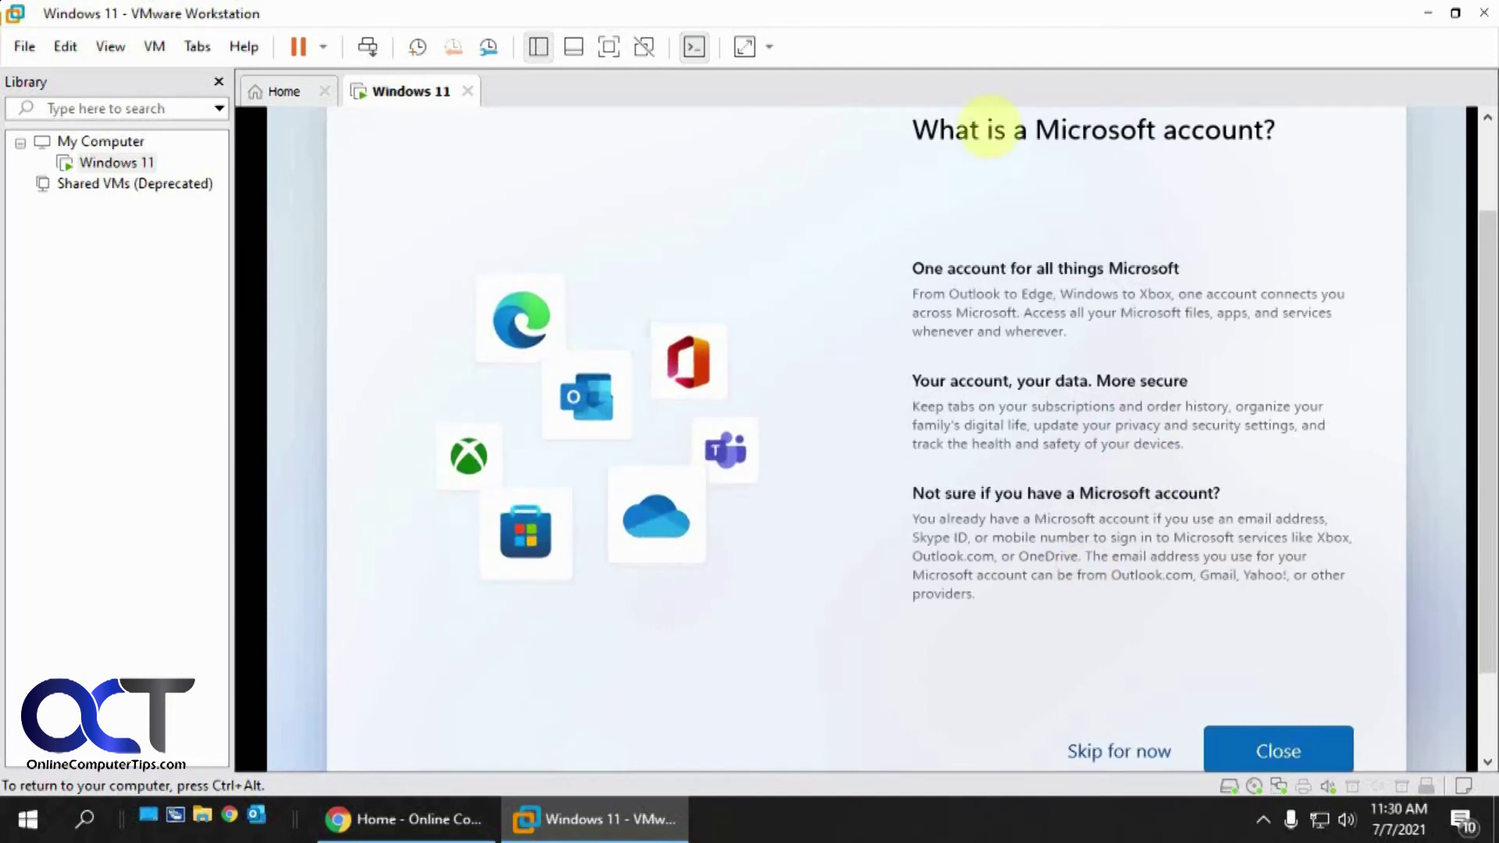
left_click(1124, 753)
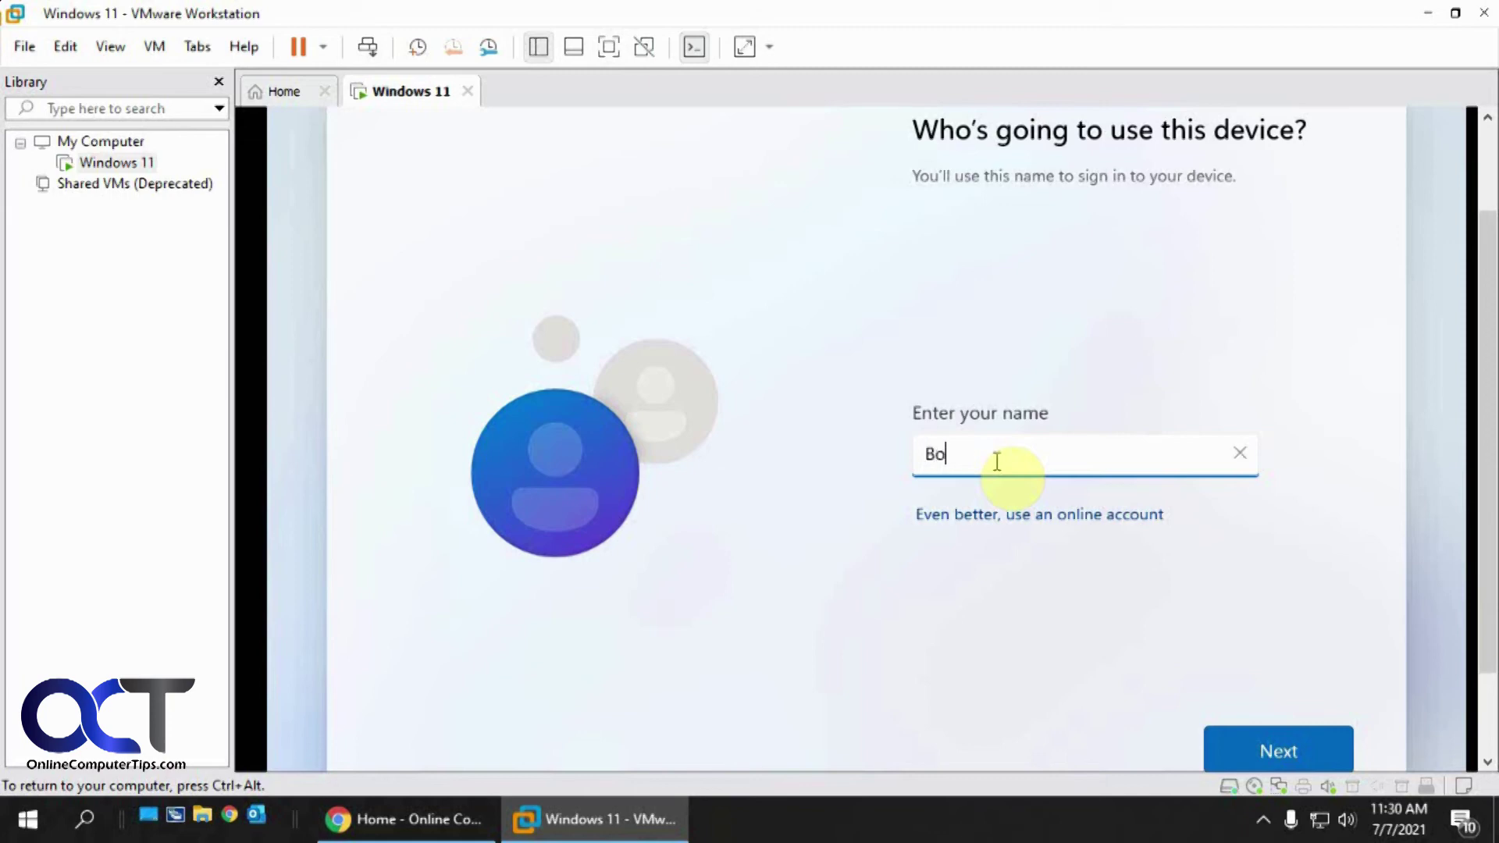
Name the local account Admin, then enter and confirm its password
left_click_drag(974, 459, 867, 450)
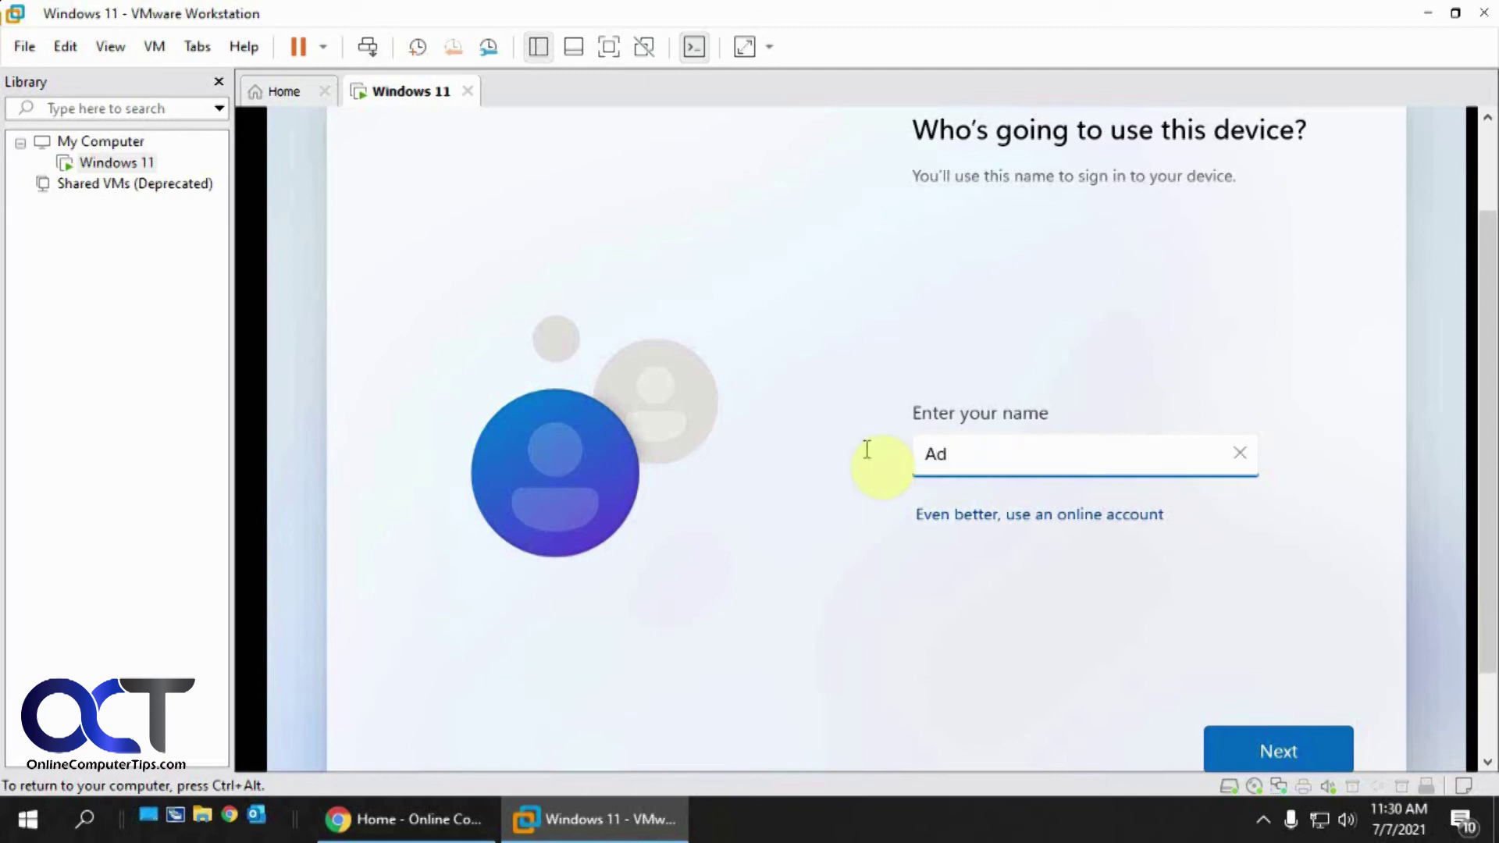
left_click(1259, 746)
type("••••••••")
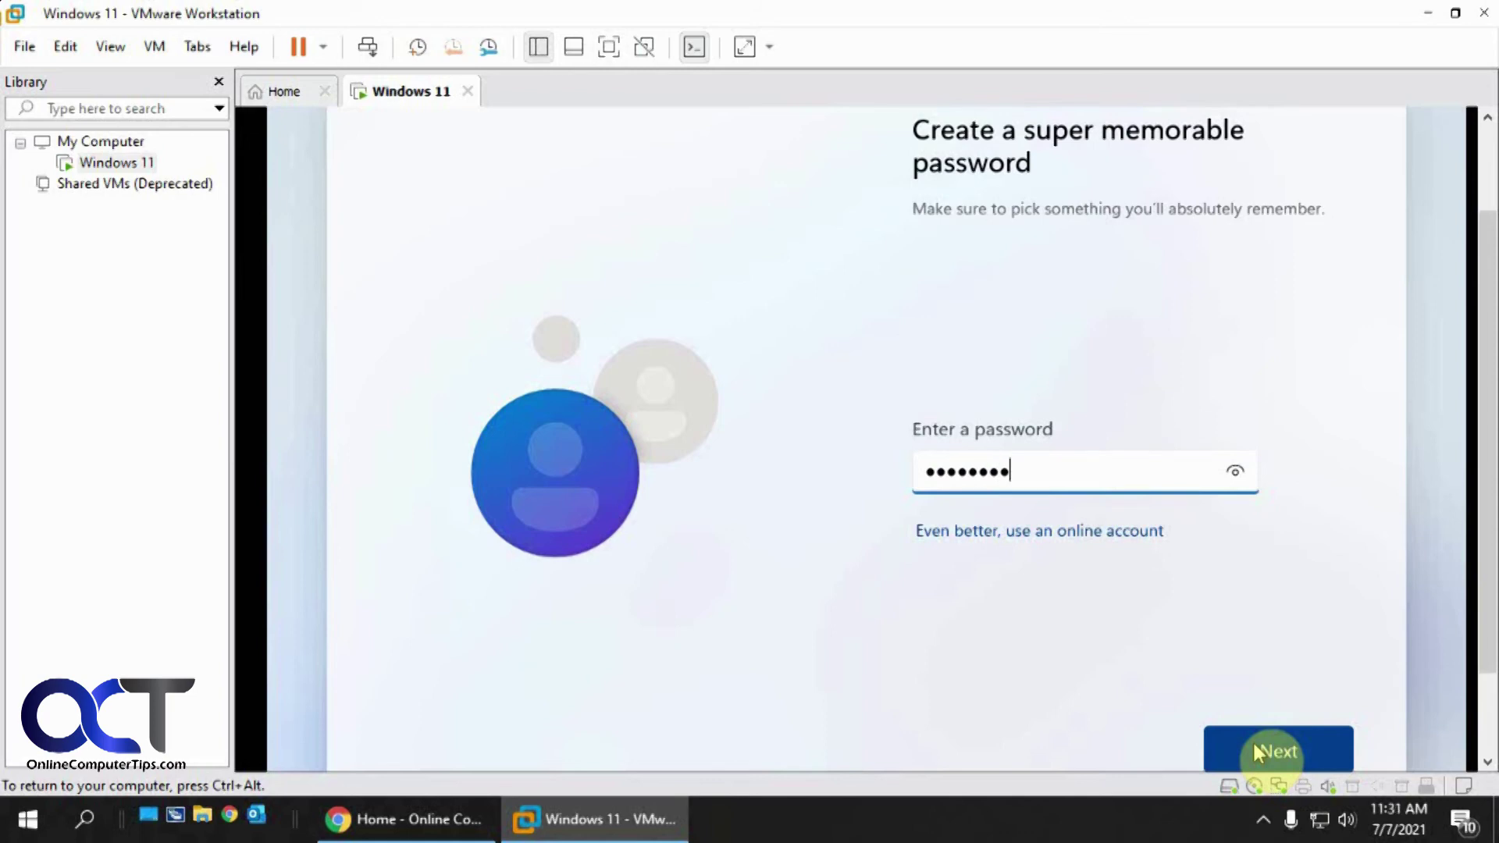
left_click(1279, 751)
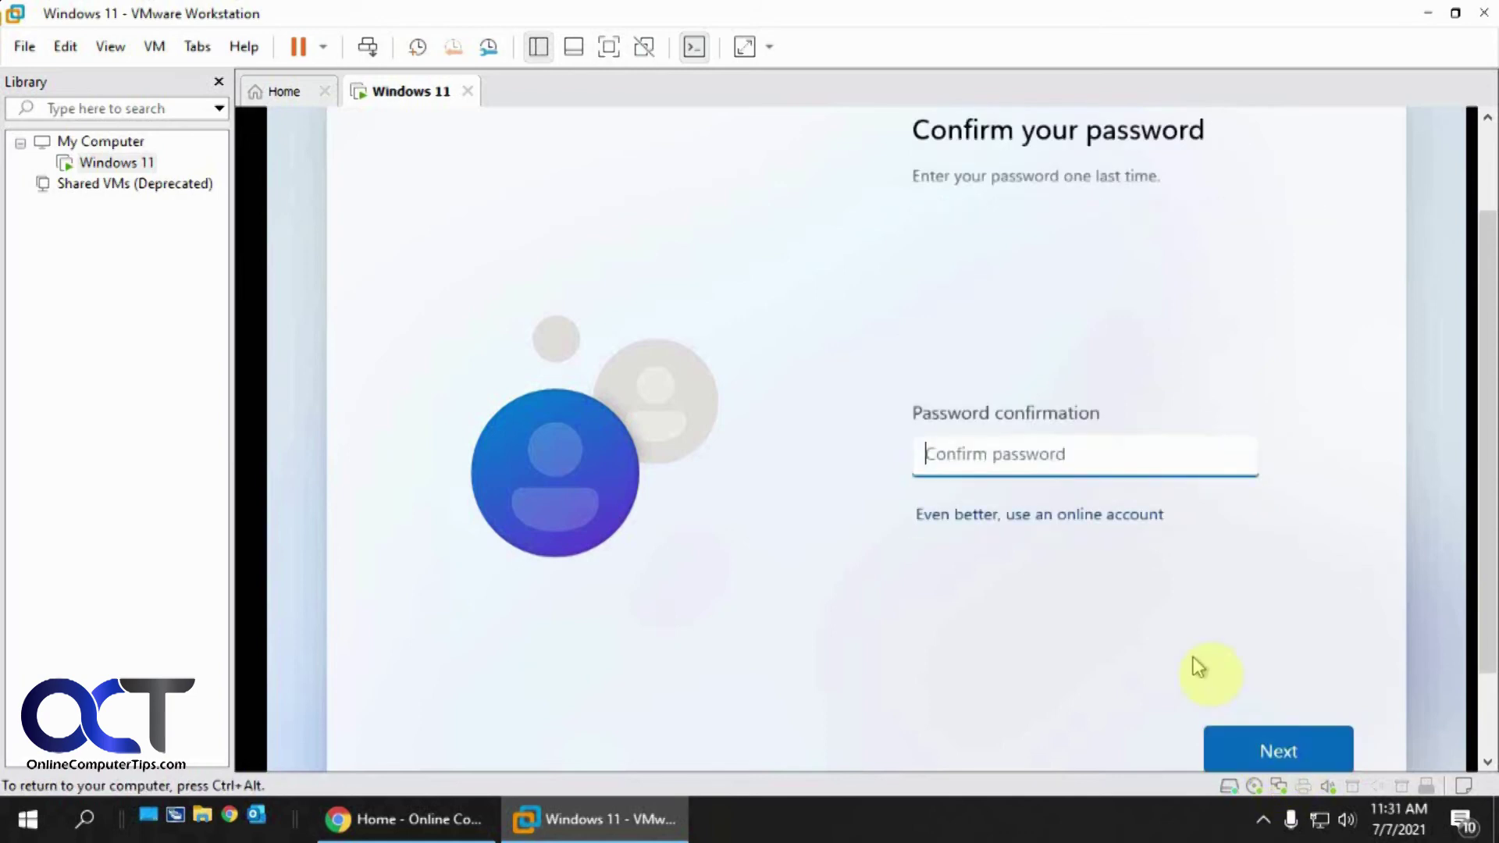
type("•••")
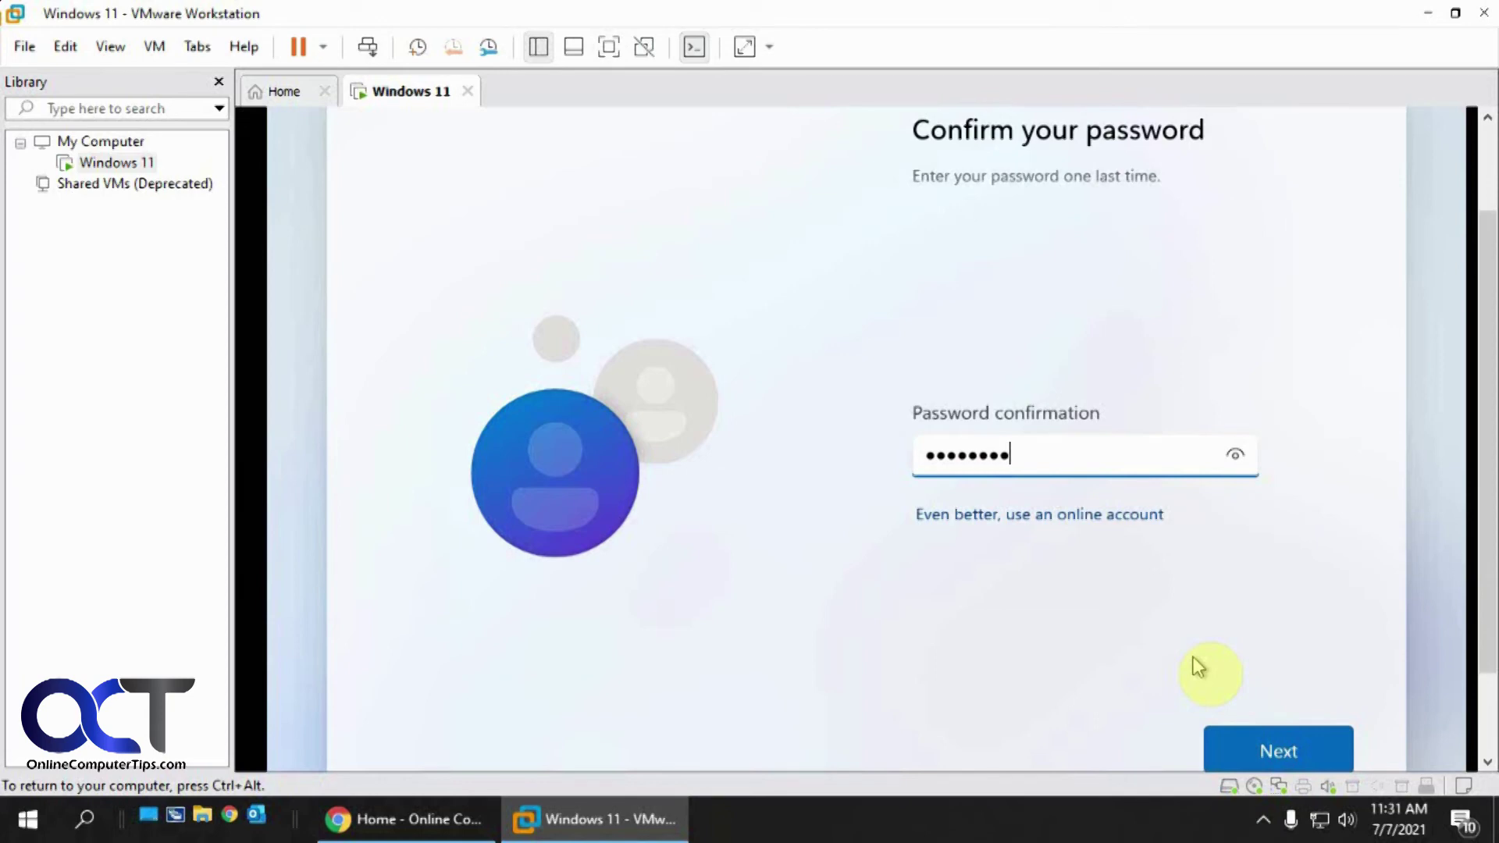
left_click(1255, 743)
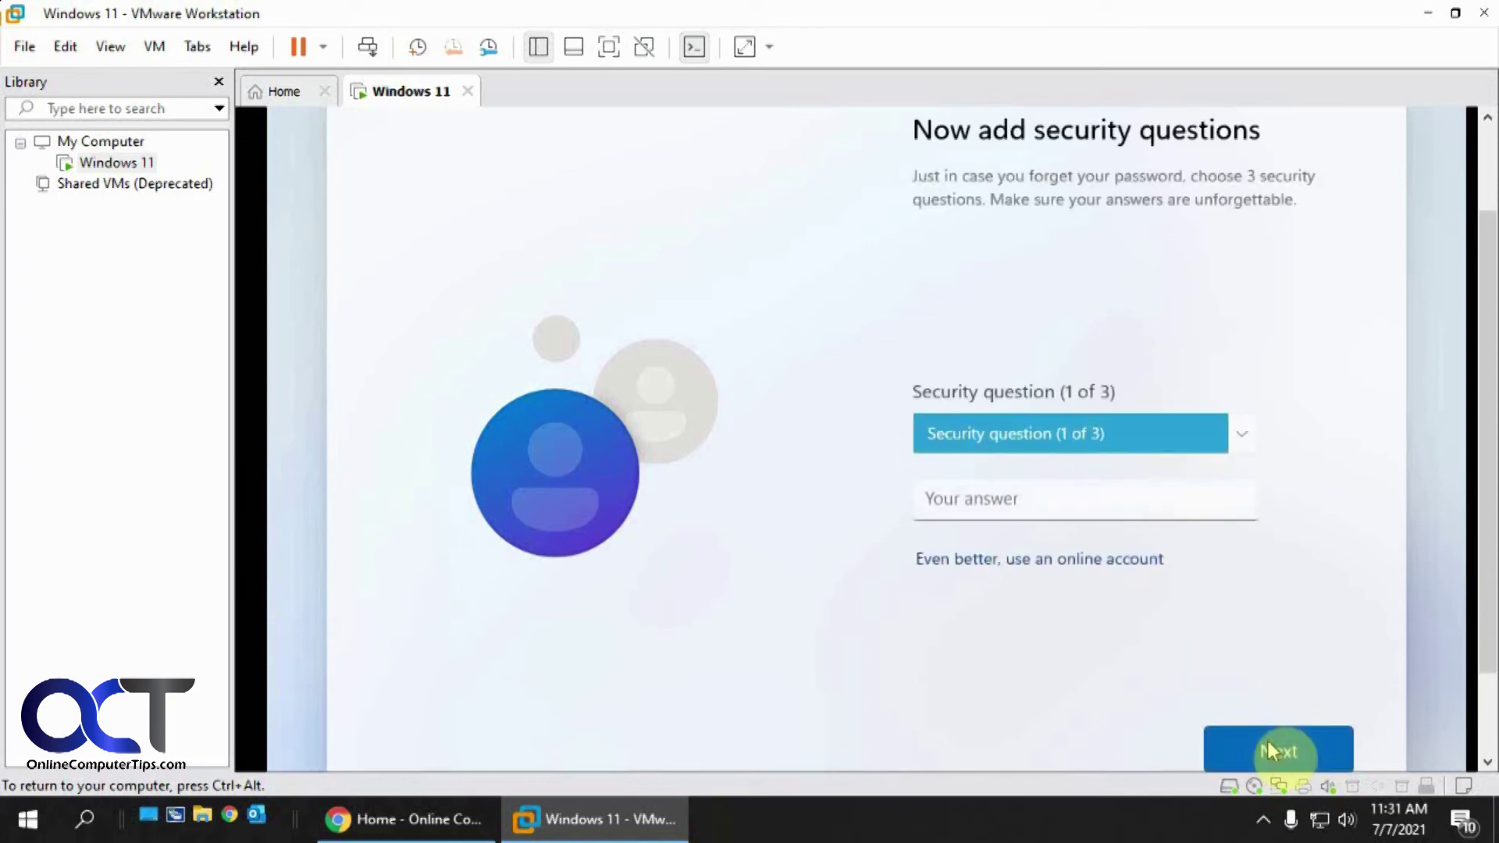
Choose the first pet's name security question and submit an answer
left_click(1243, 452)
left_click(1206, 466)
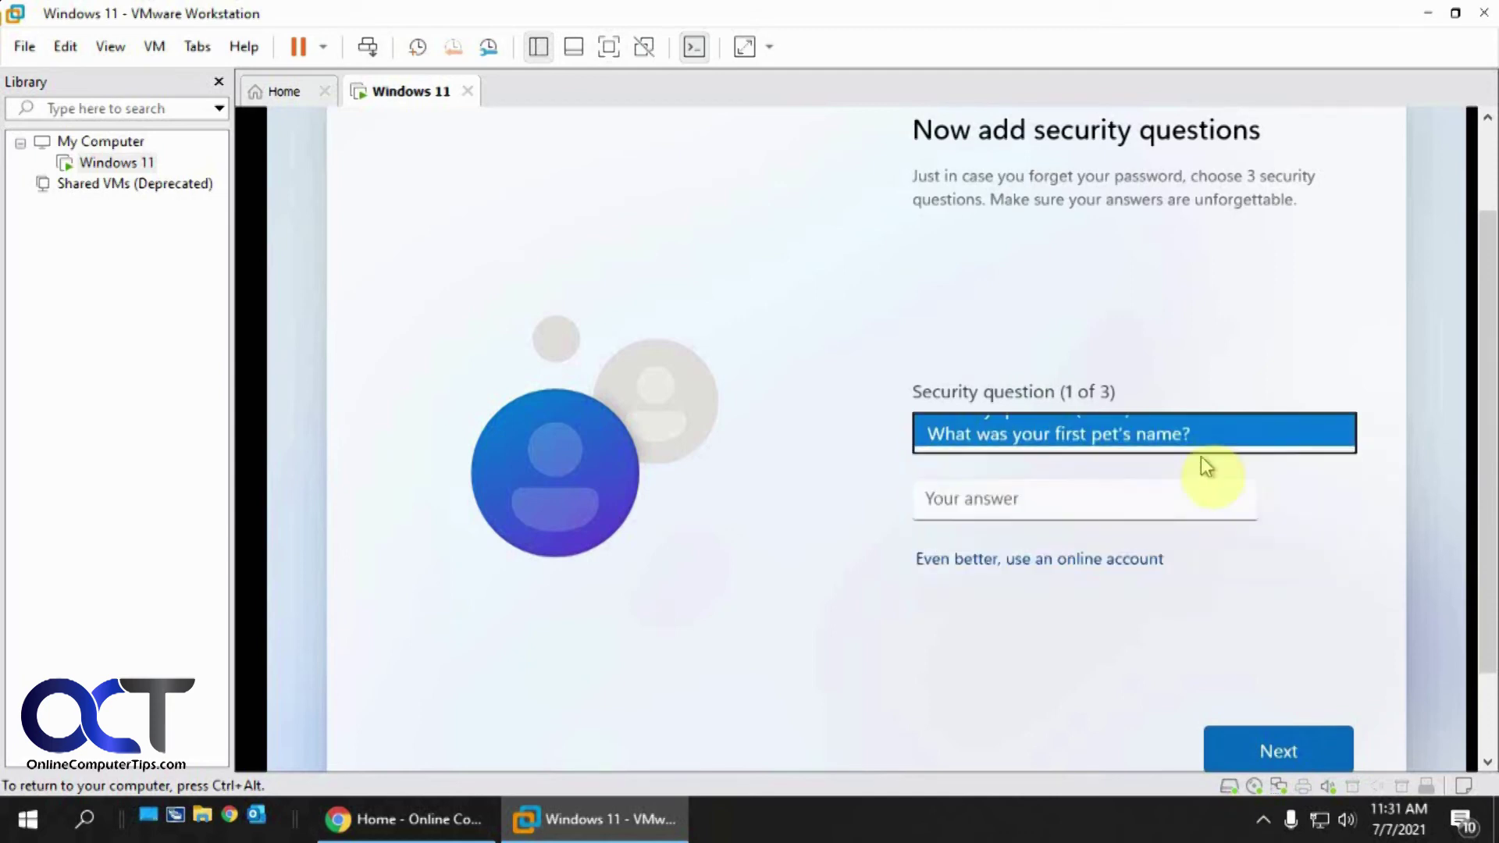
left_click(1086, 500)
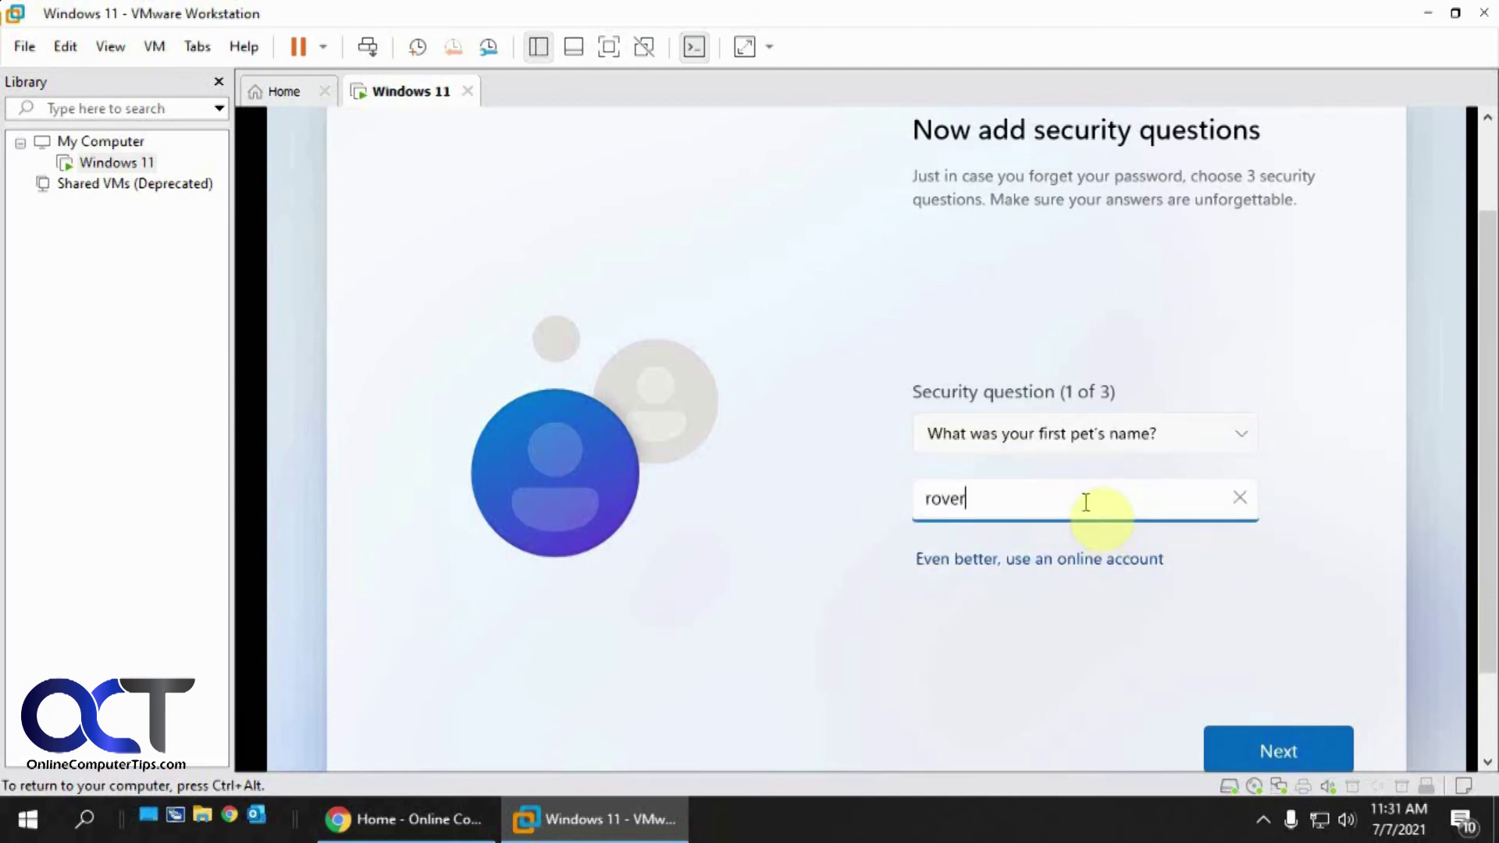
left_click(1272, 730)
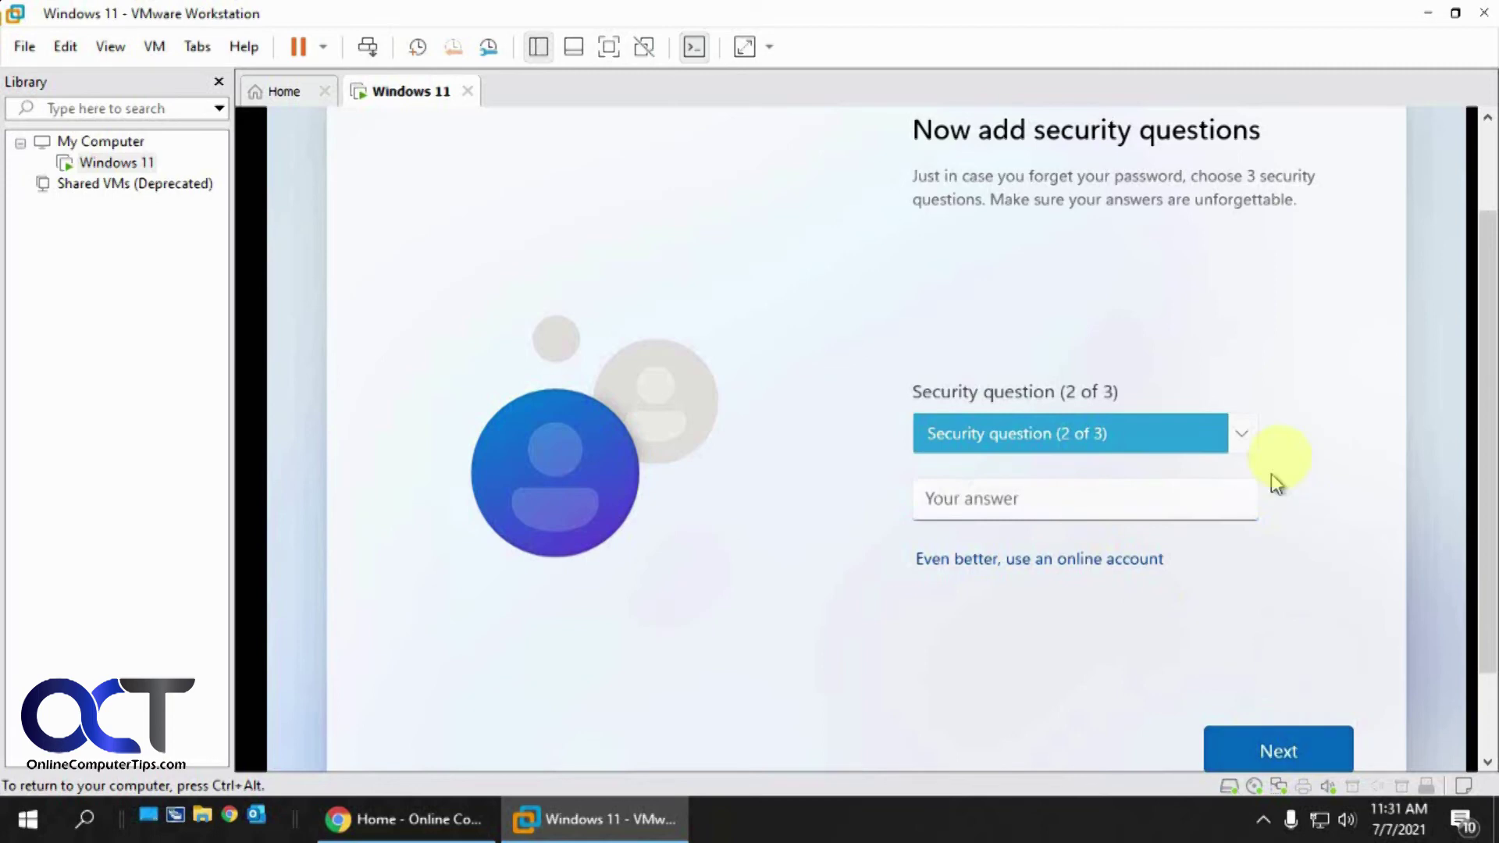
Choose the city-where-you-were-born question as the second one and submit an answer
left_click(1246, 450)
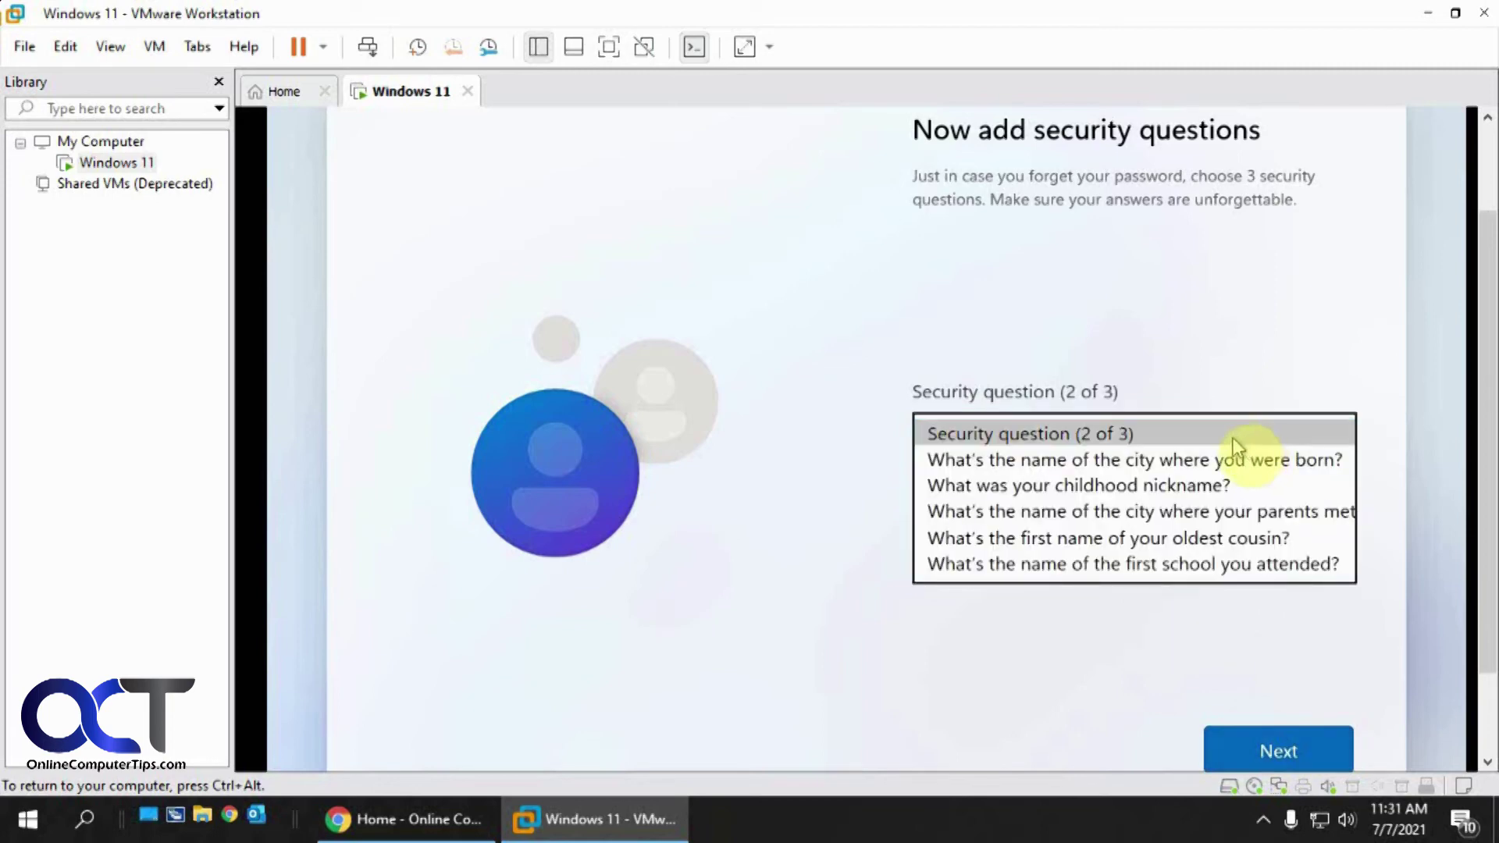
left_click(1216, 467)
left_click(1054, 509)
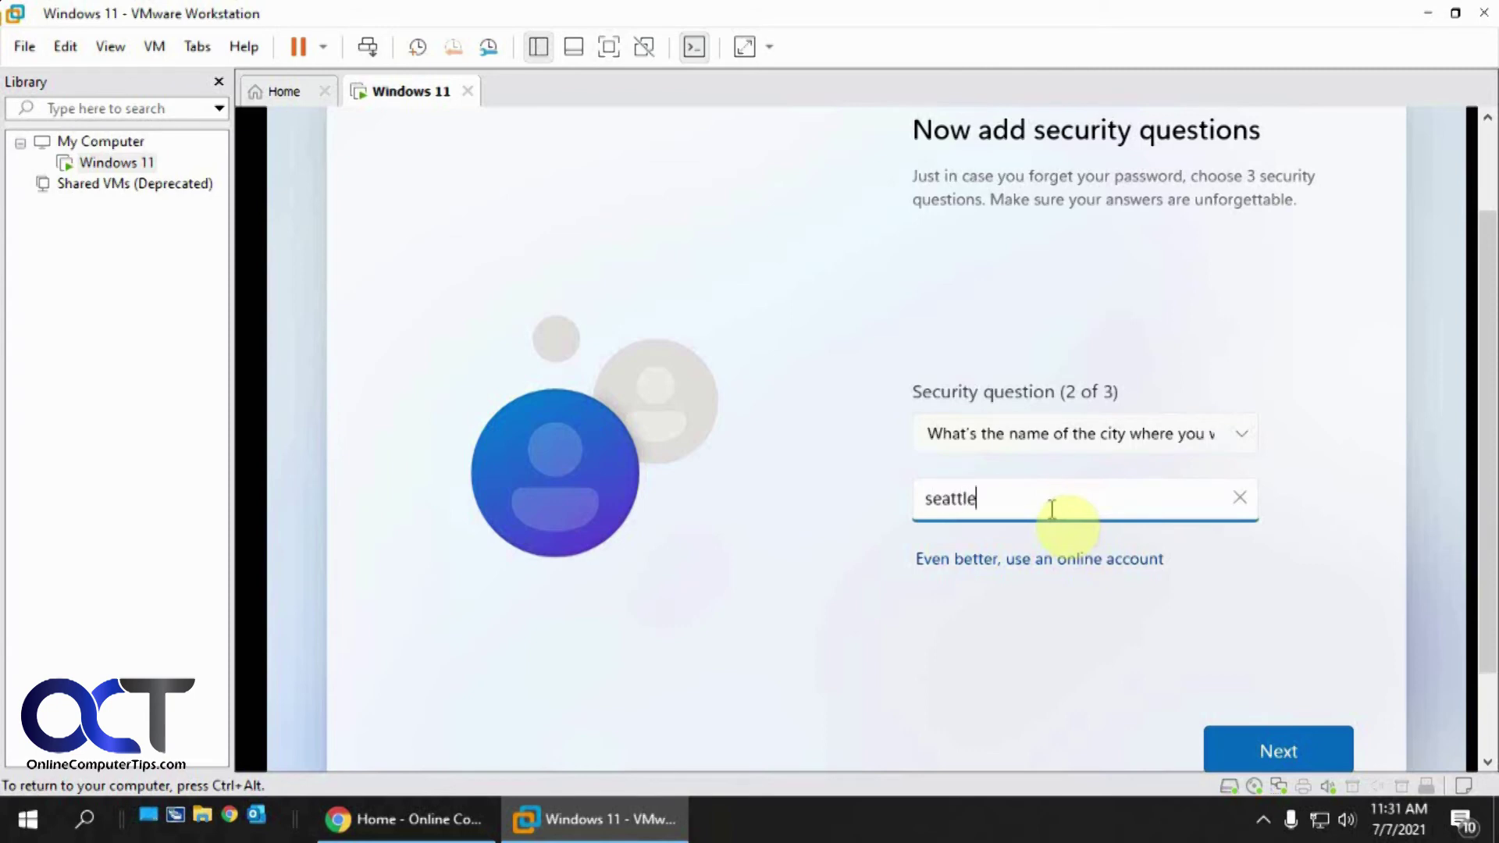
left_click(1261, 751)
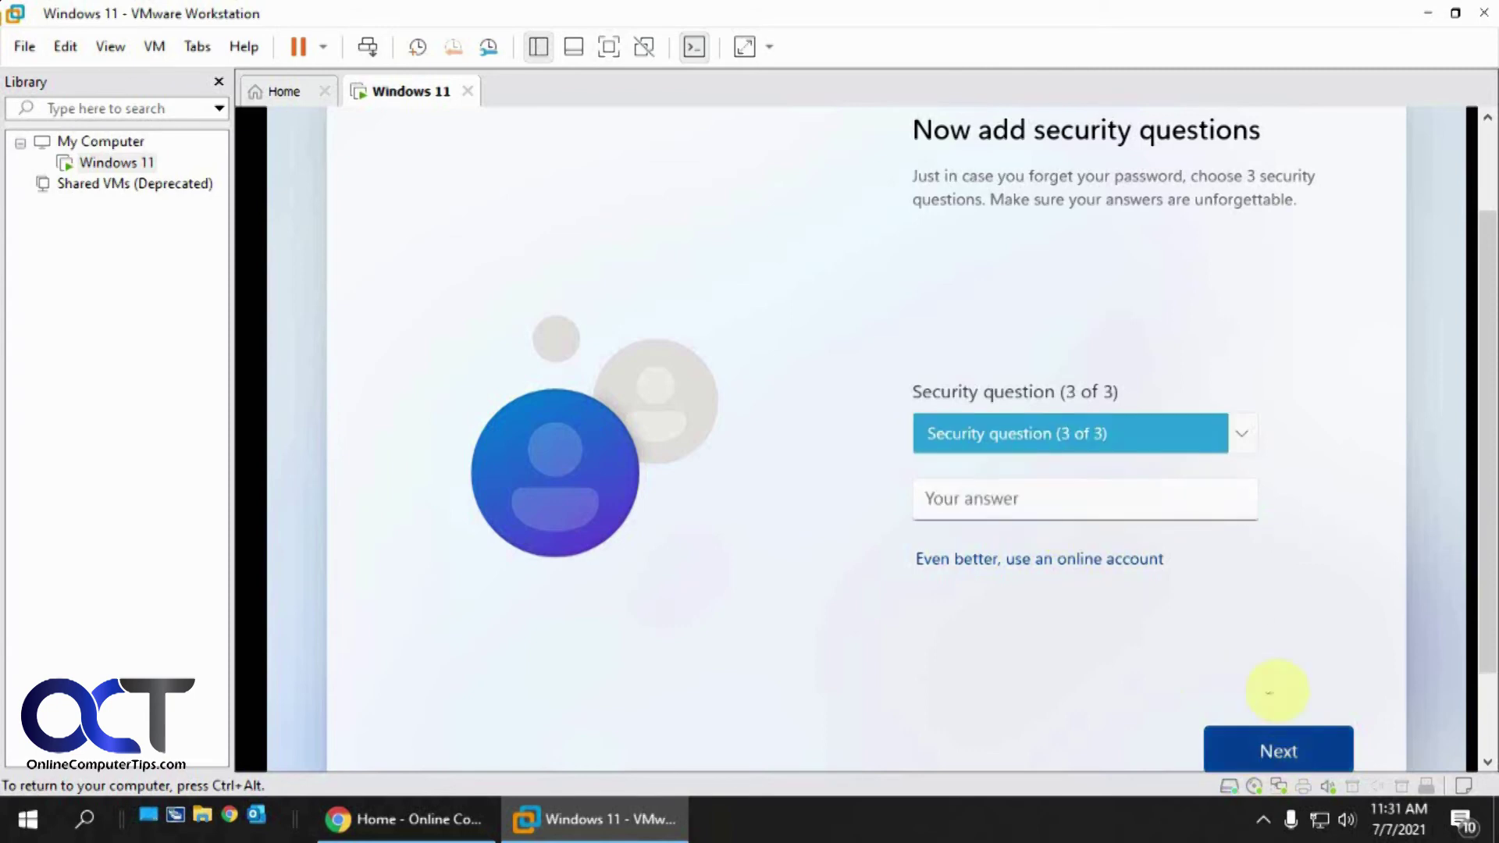
Choose the oldest cousin's first name question as the third one and submit an answer
left_click(1247, 450)
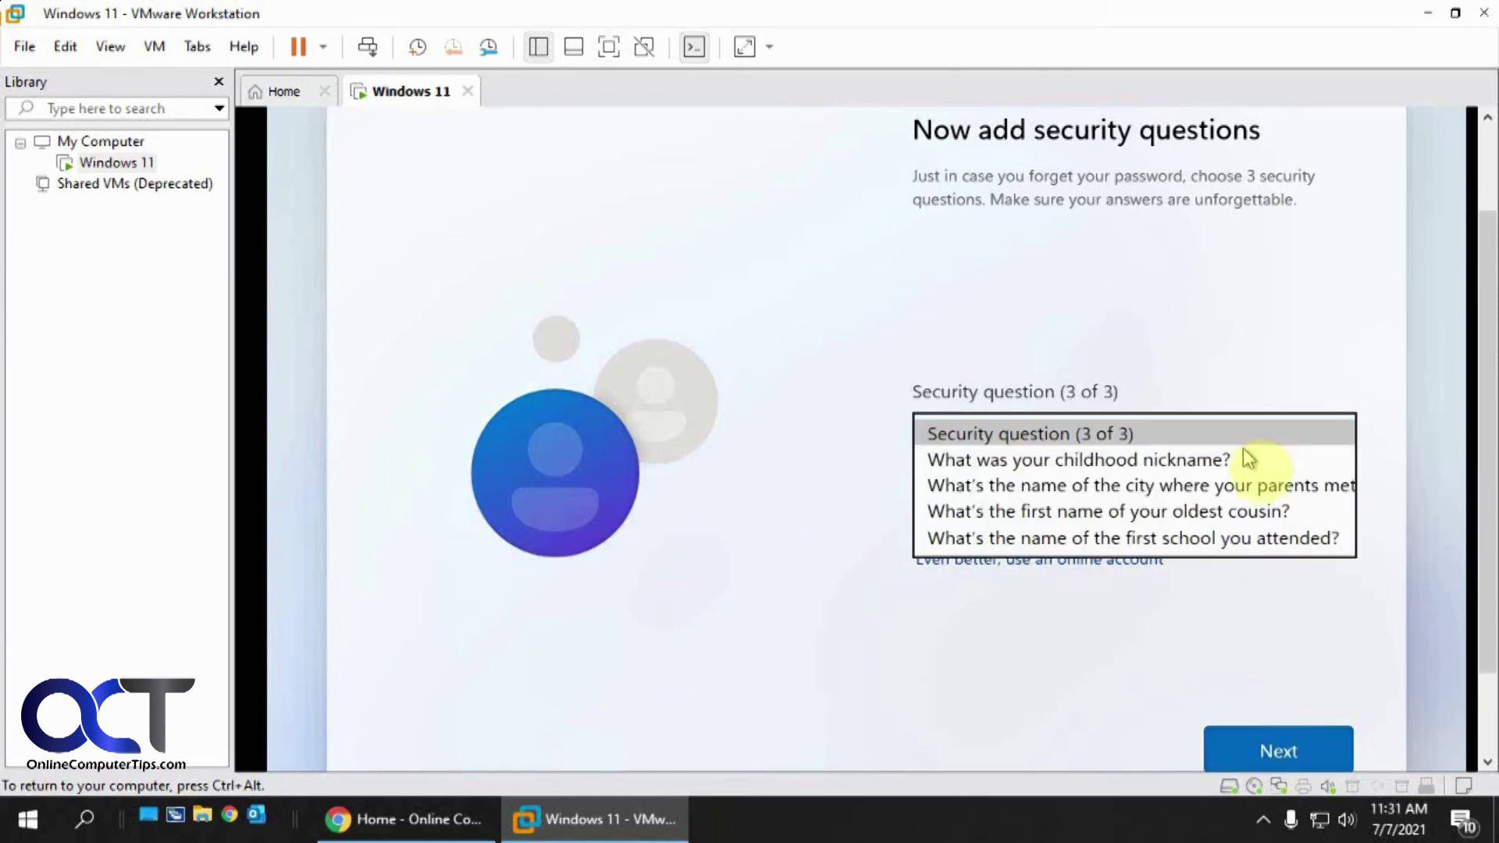
left_click(1237, 513)
left_click(1036, 502)
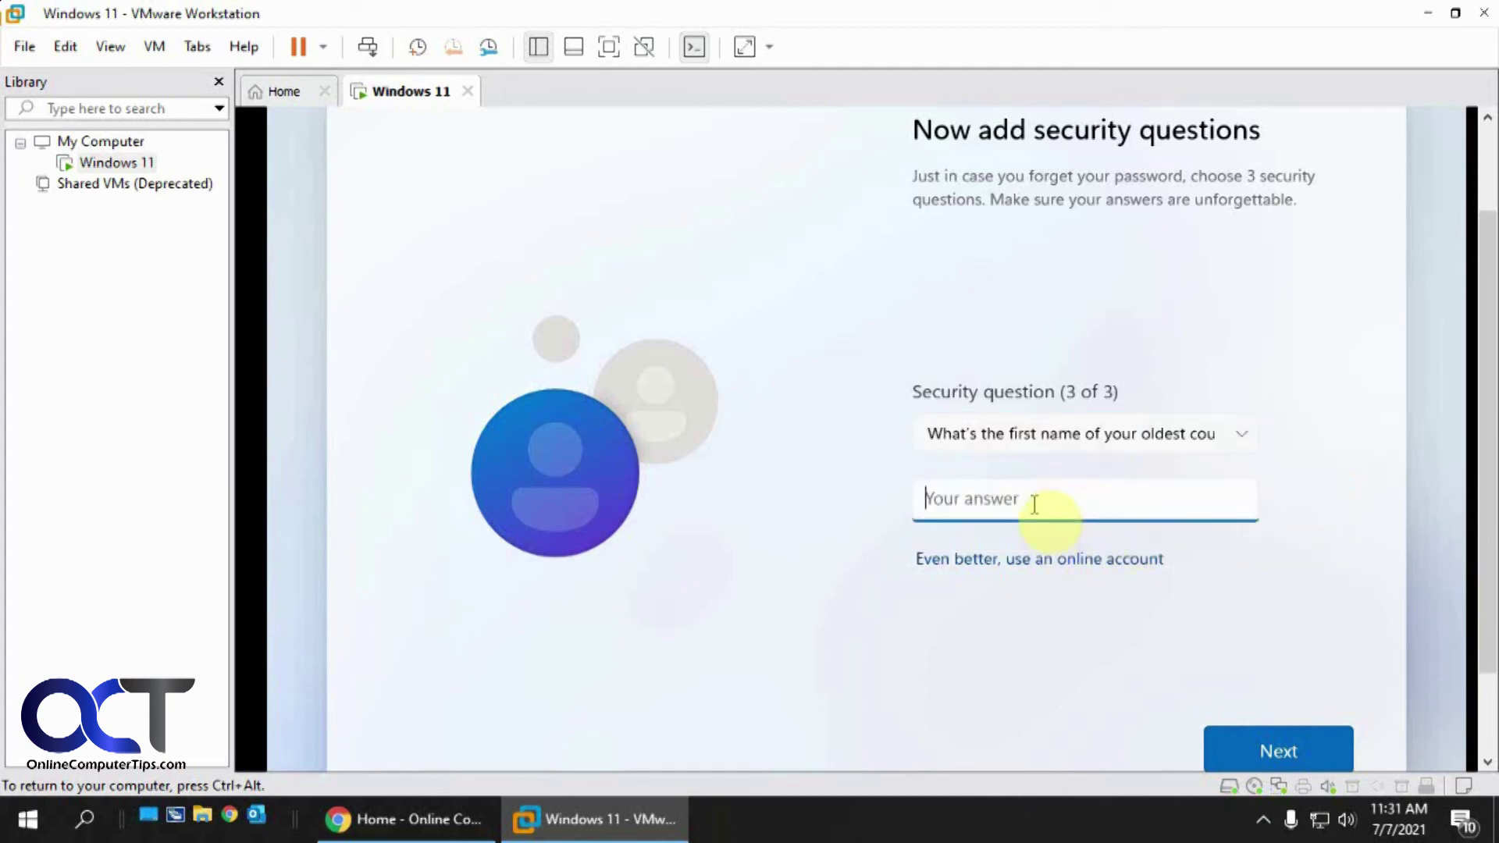
left_click(1249, 750)
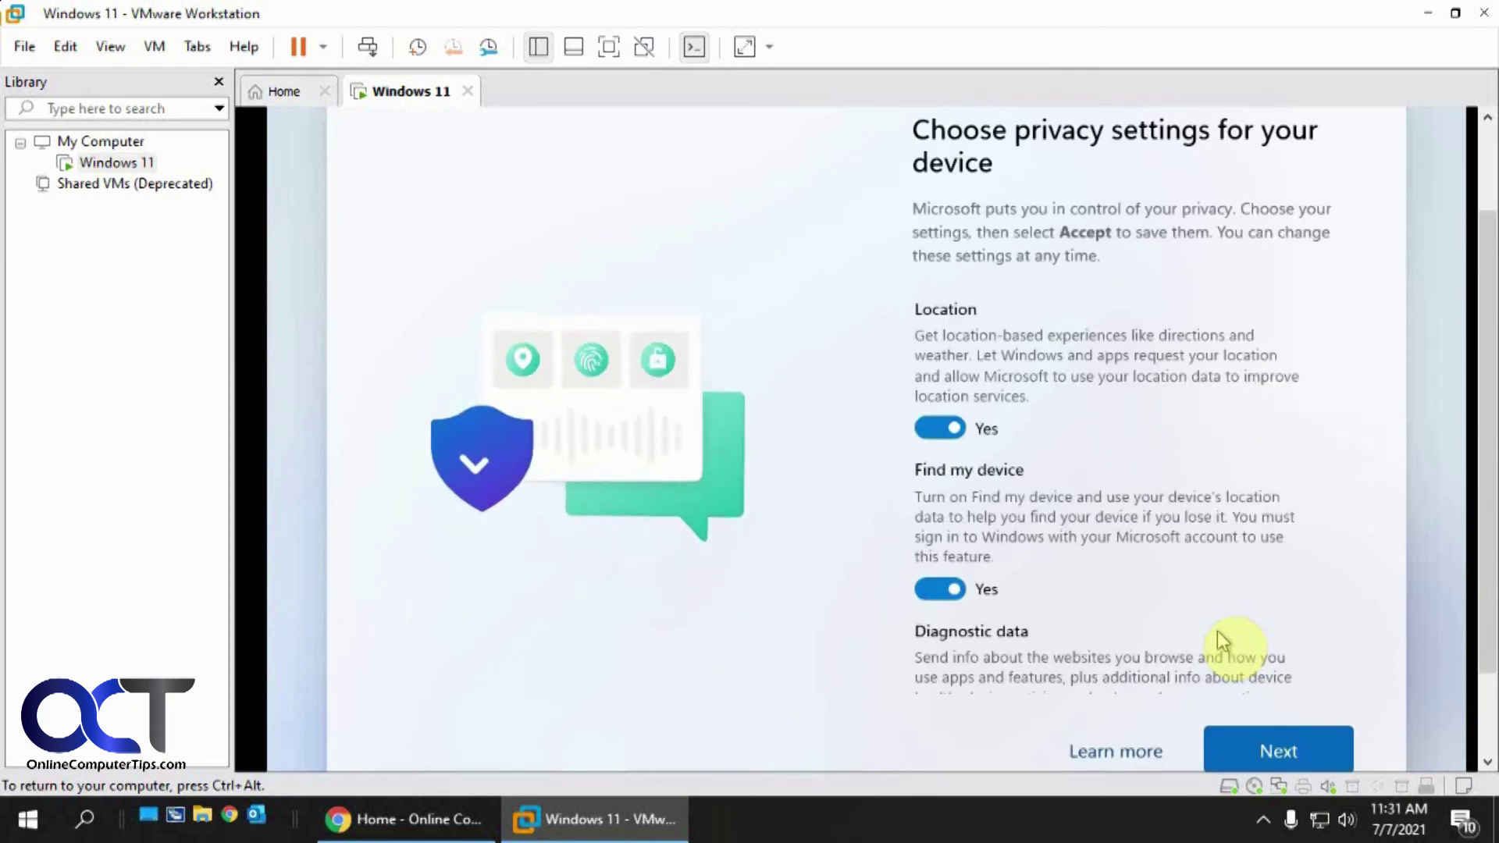
Turn off location and Find my device, and limit diagnostic data to Required only
mouse_move(1368, 386)
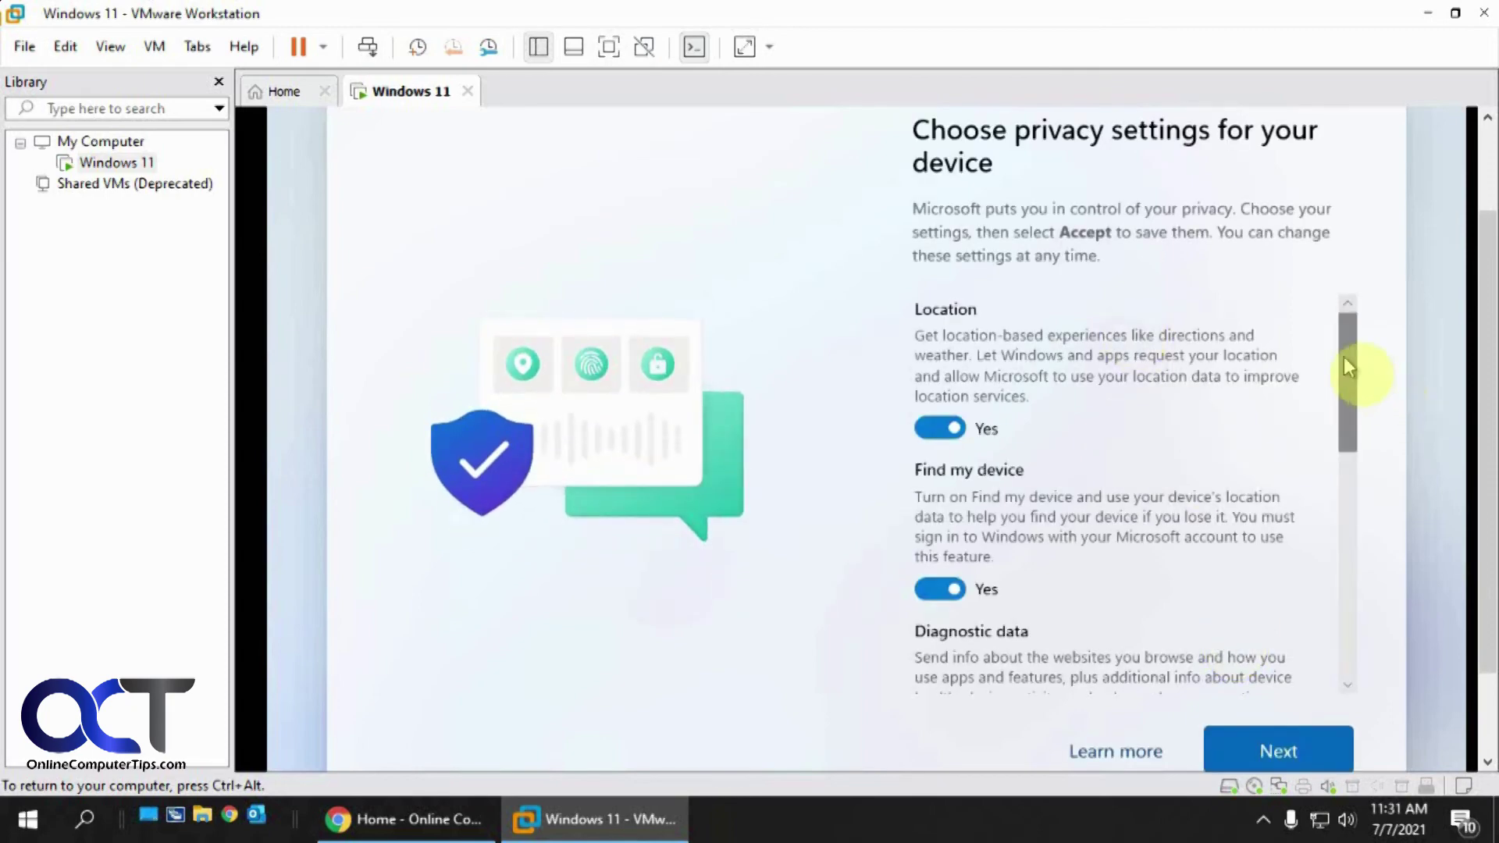
left_click(941, 429)
left_click(933, 567)
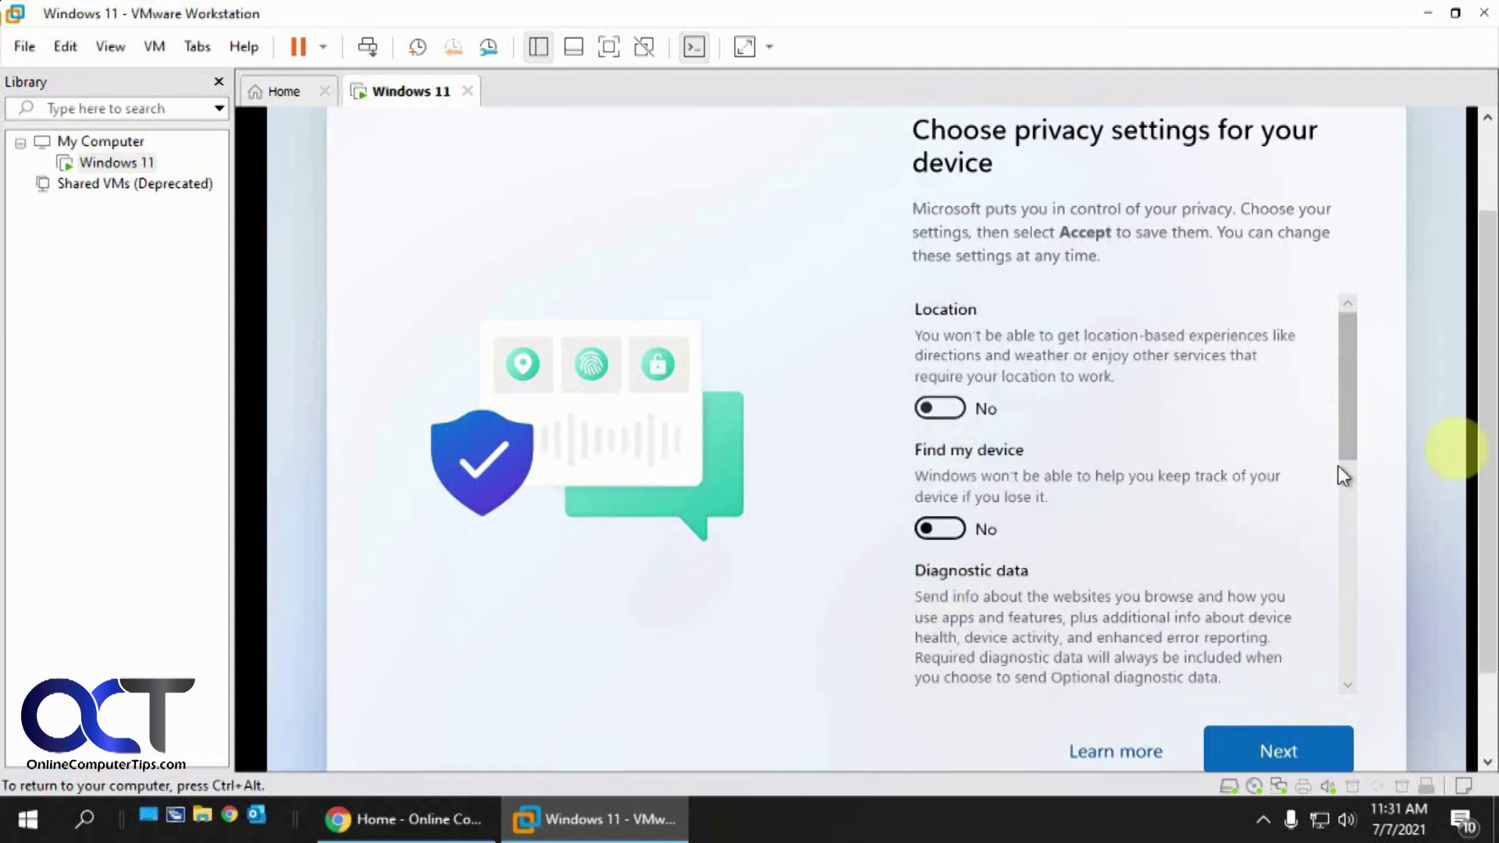
scroll(1346, 468, "down", 2)
scroll(1347, 494, "down", 2)
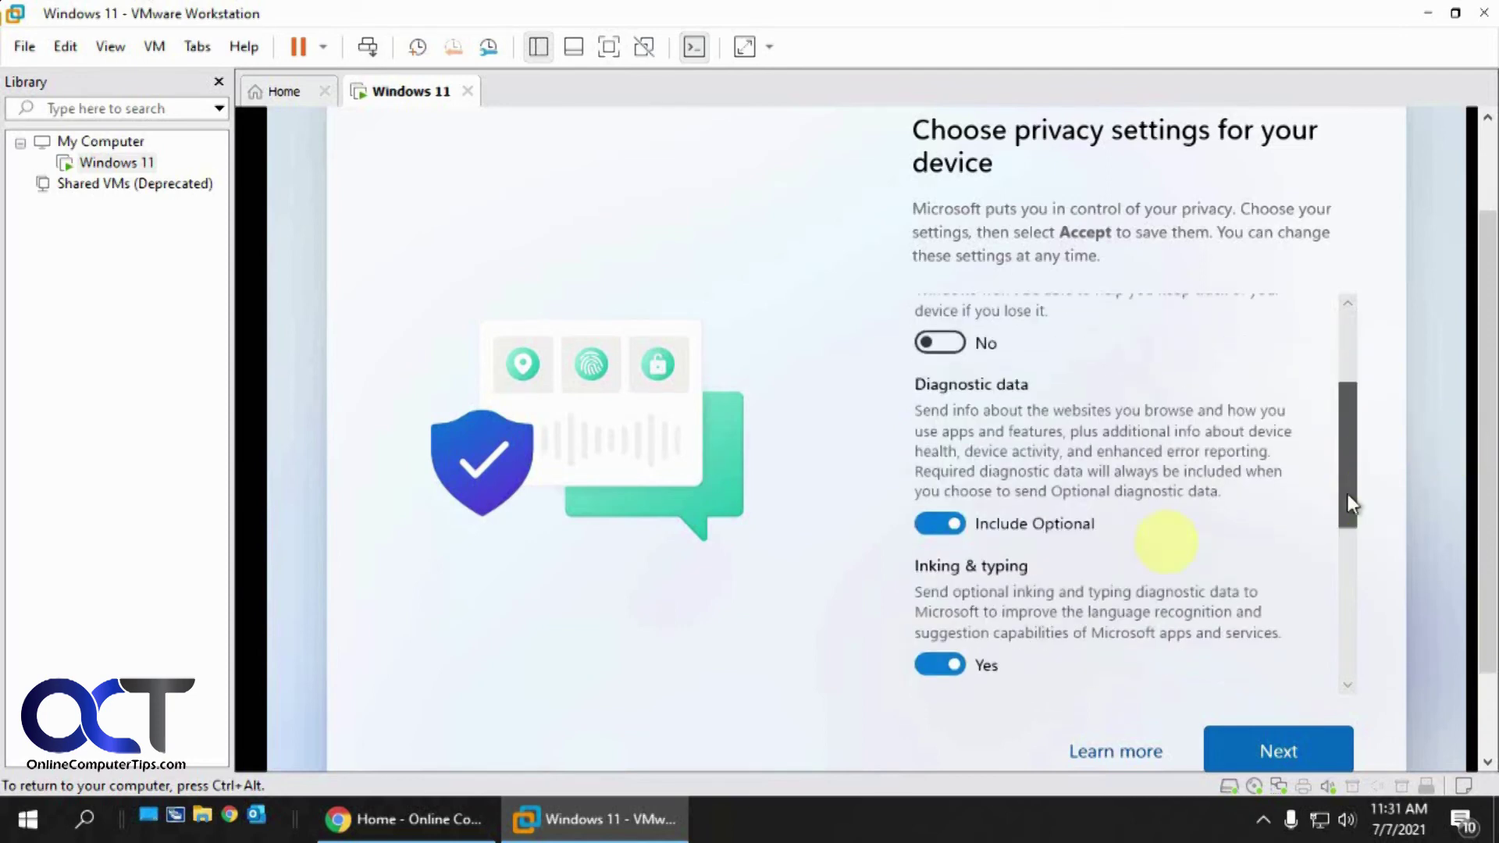
left_click(941, 523)
Turn off Inking & typing, Tailored experiences and Advertising ID, then accept the privacy settings
scroll(1343, 547, "down", 2)
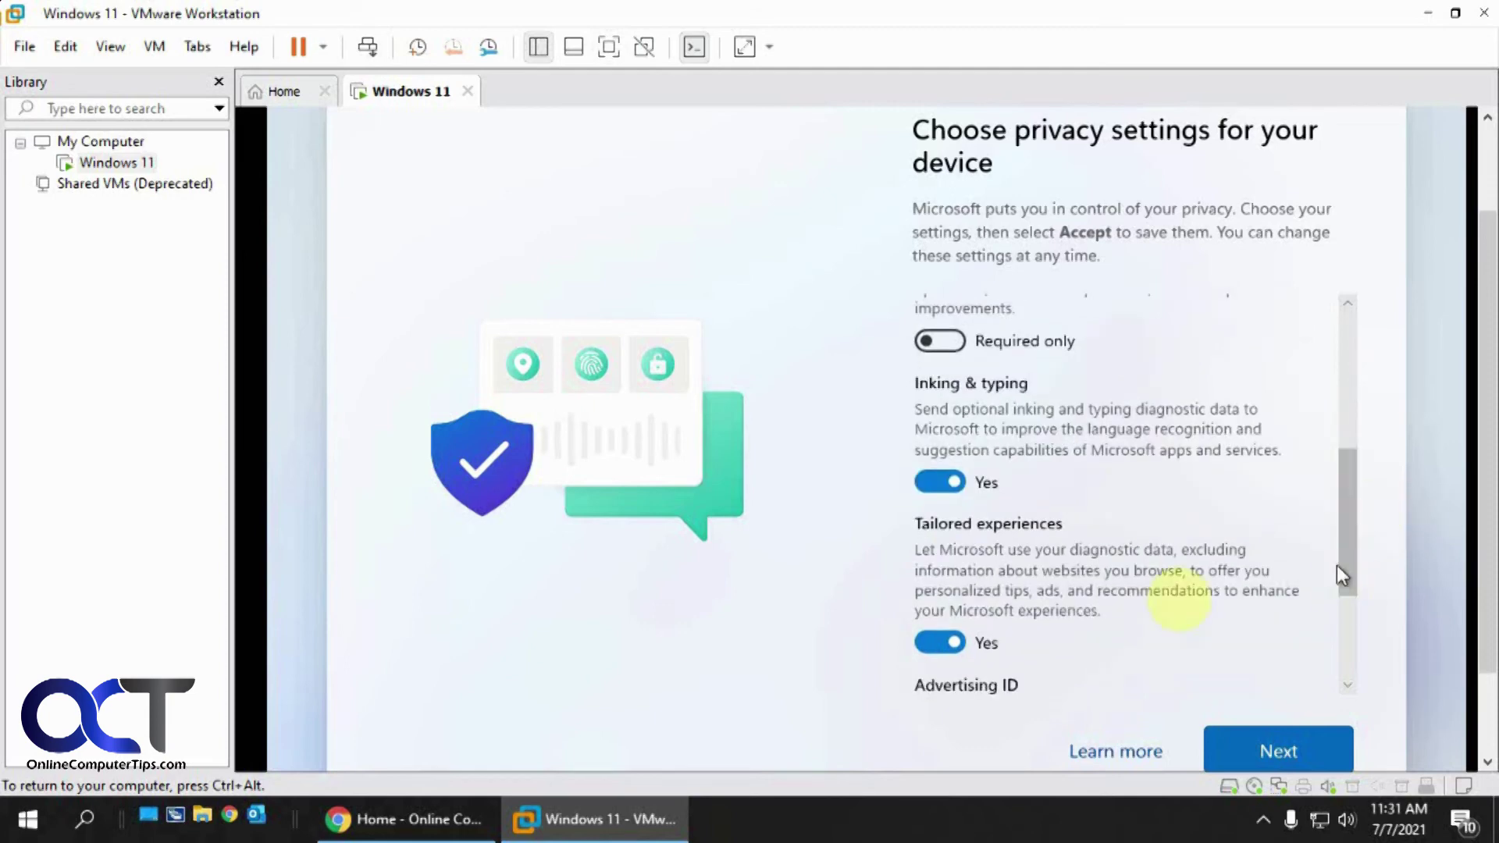
left_click(940, 481)
left_click(929, 643)
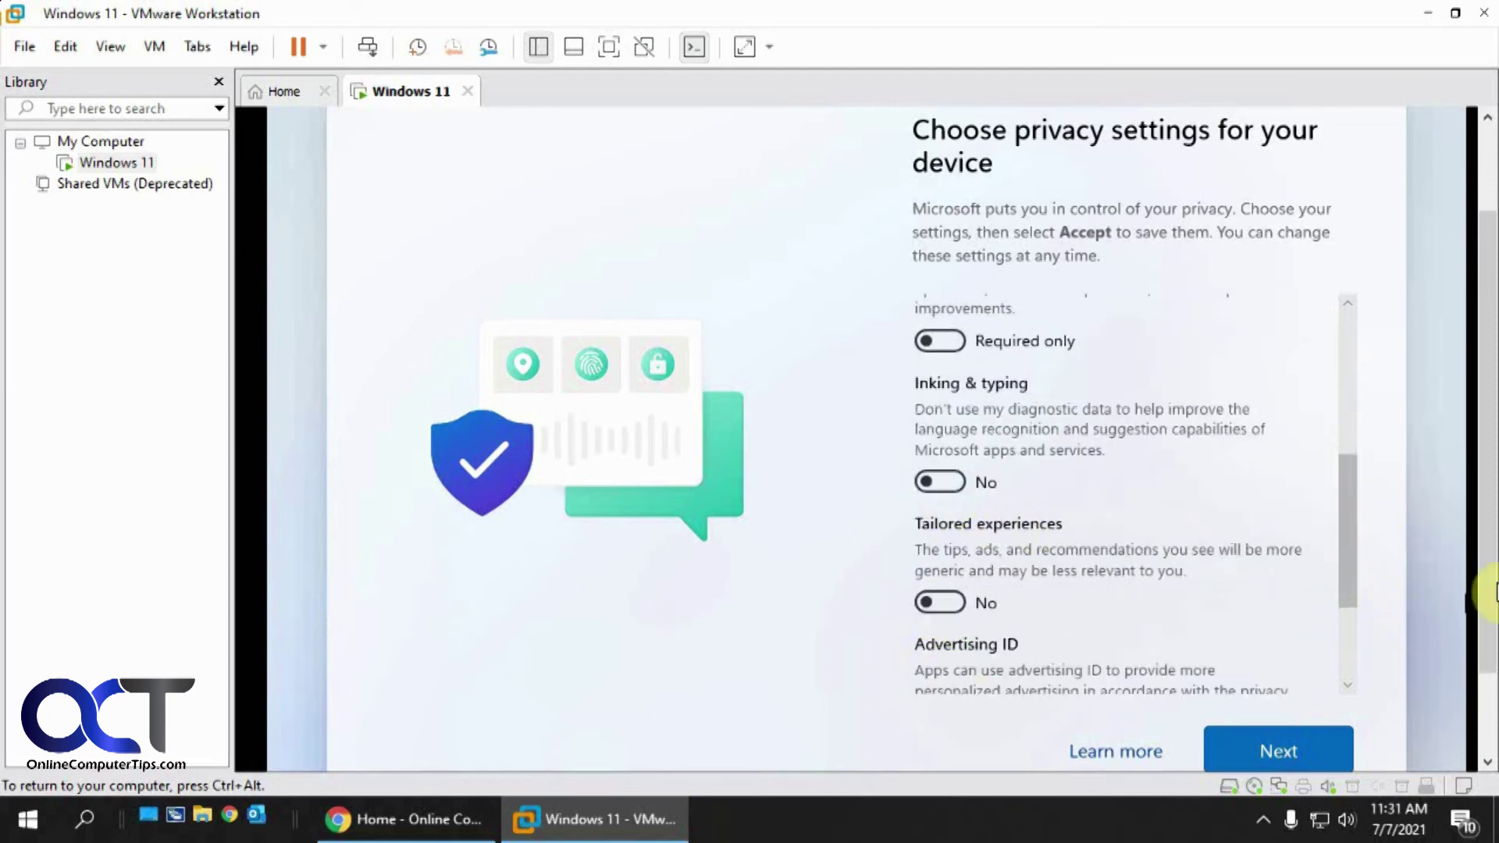
scroll(1351, 629, "down", 1)
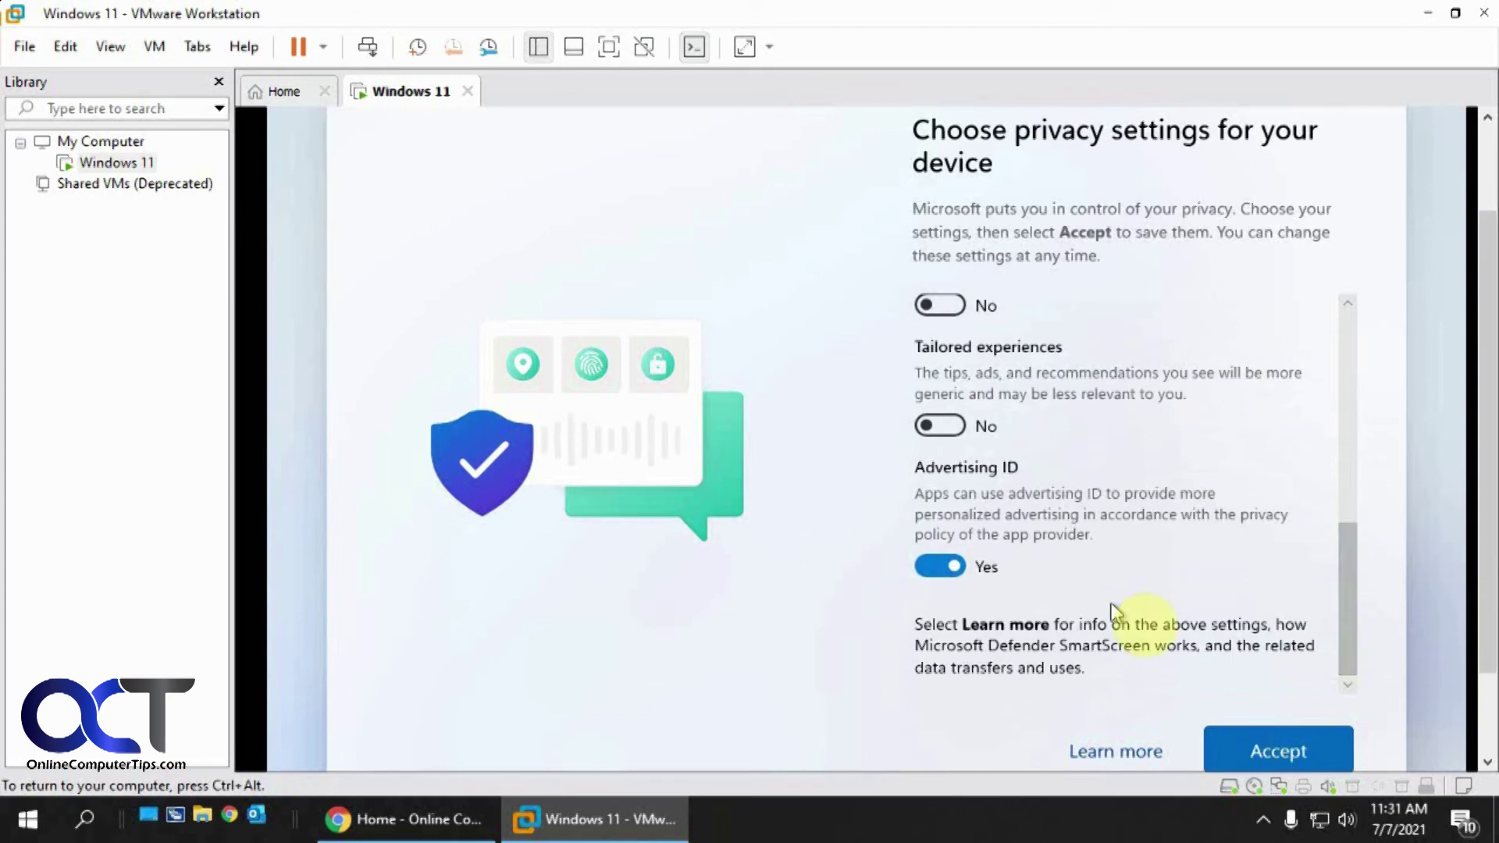
left_click(945, 567)
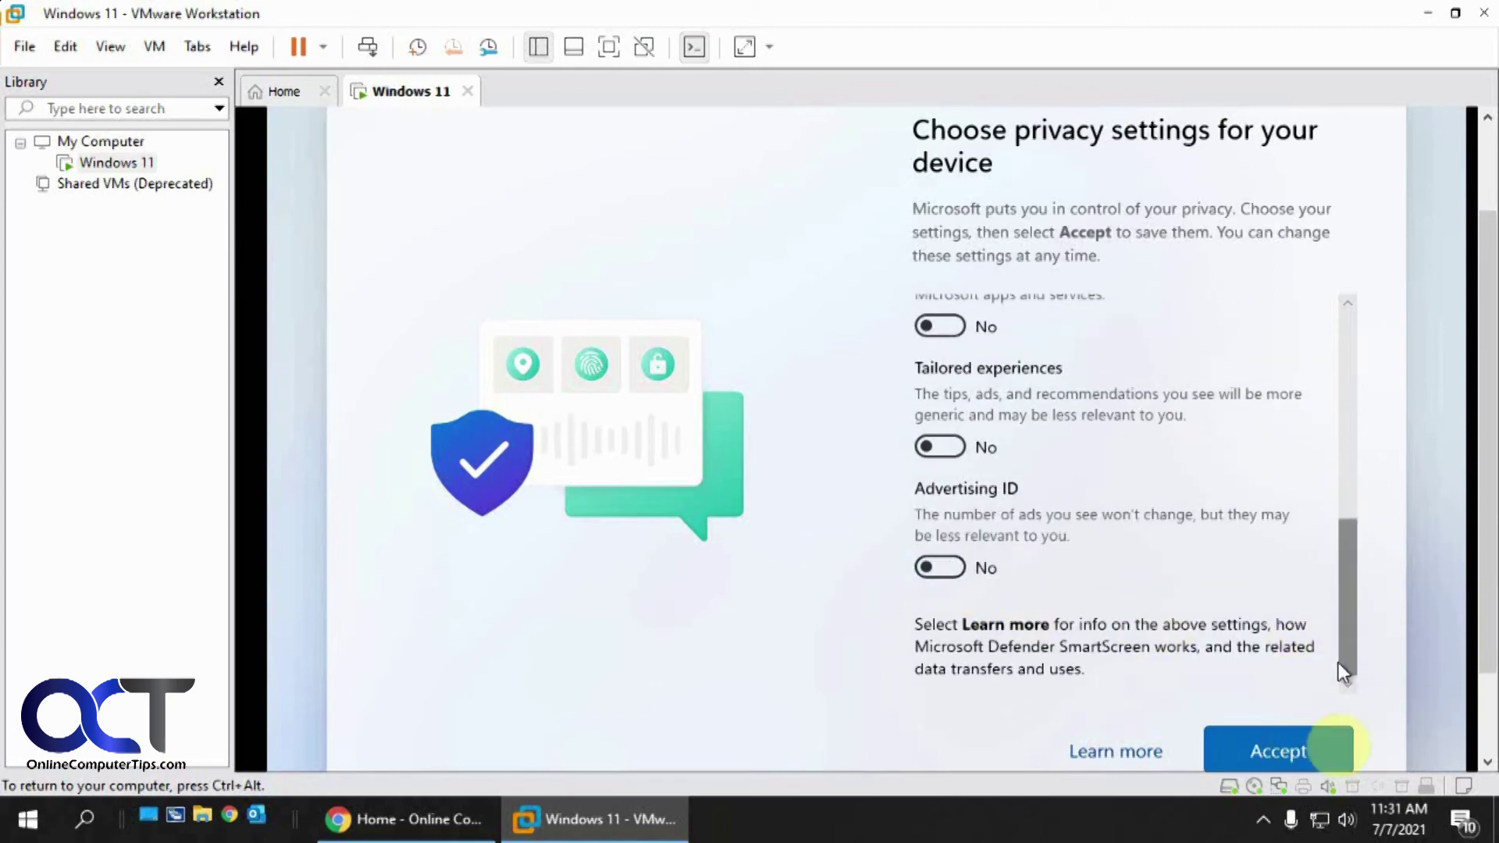
left_click(1282, 749)
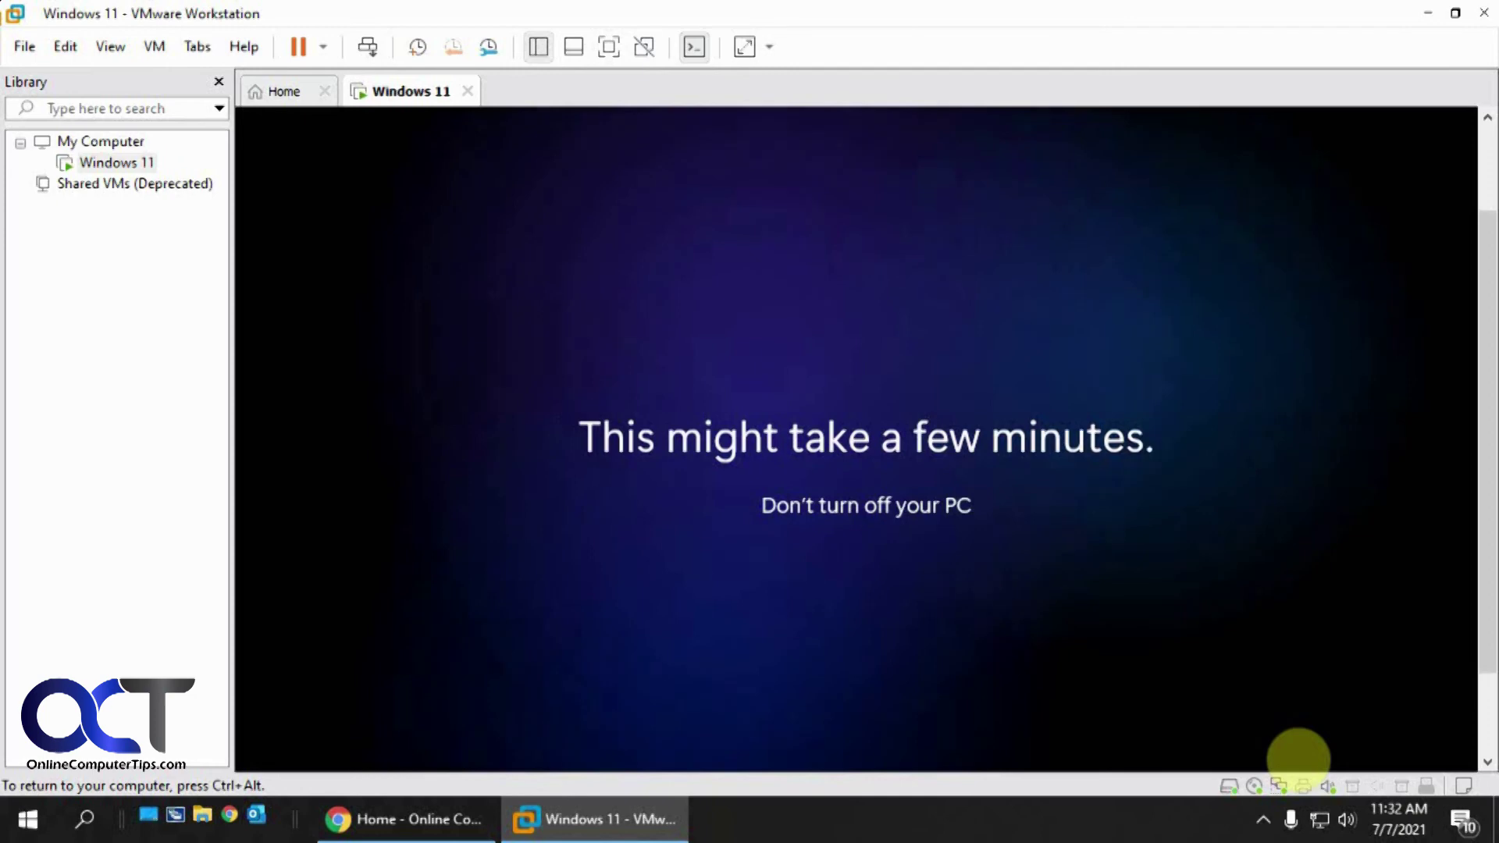
Show the VM full screen, dismiss the guest notification, and reopen the Windows 11 Start menu
key("ctrl+alt+Return")
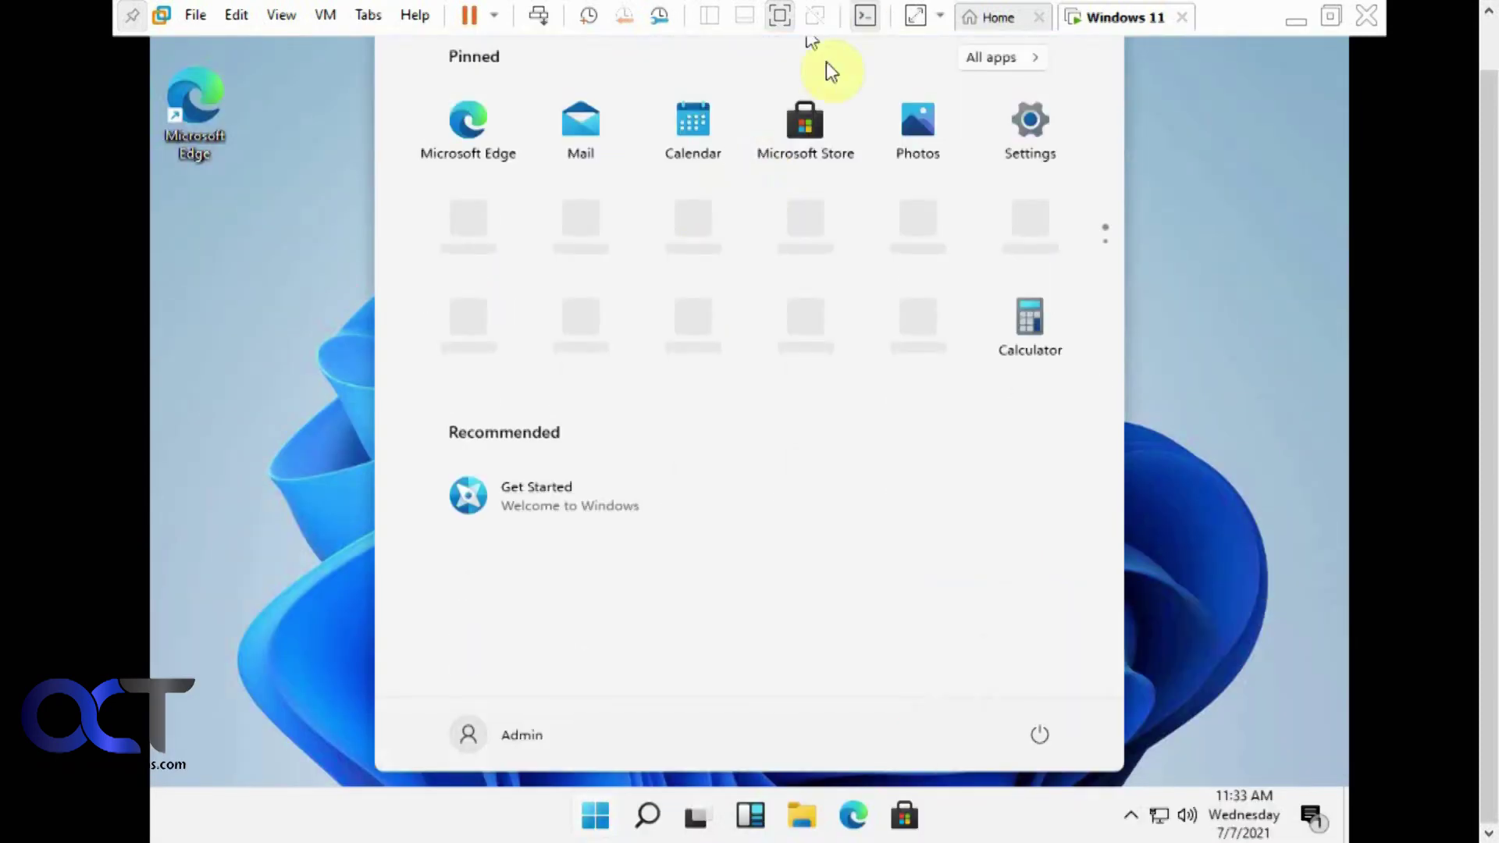
left_click(749, 43)
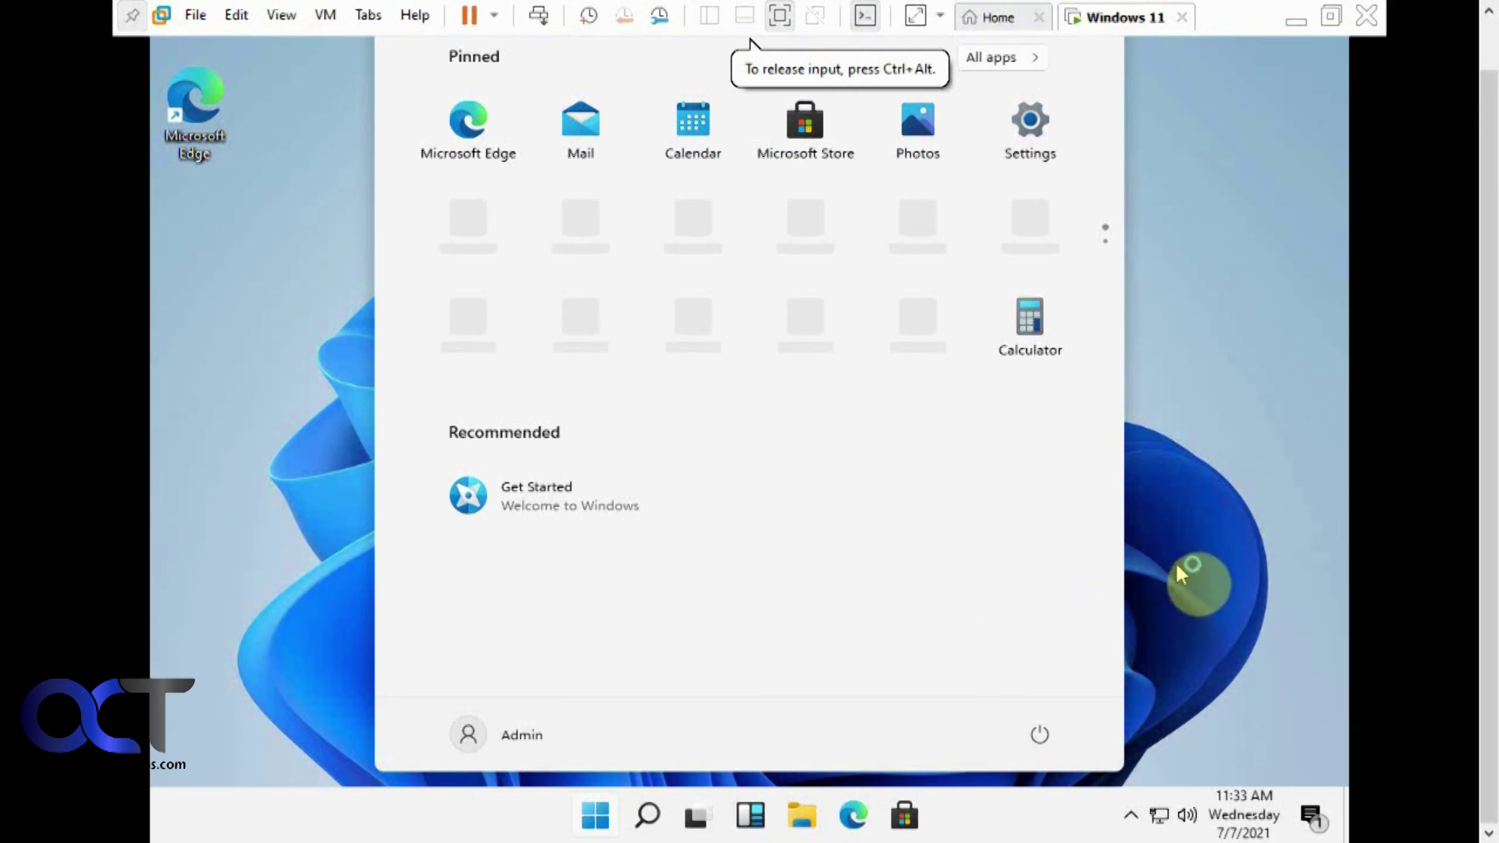
left_click(1222, 528)
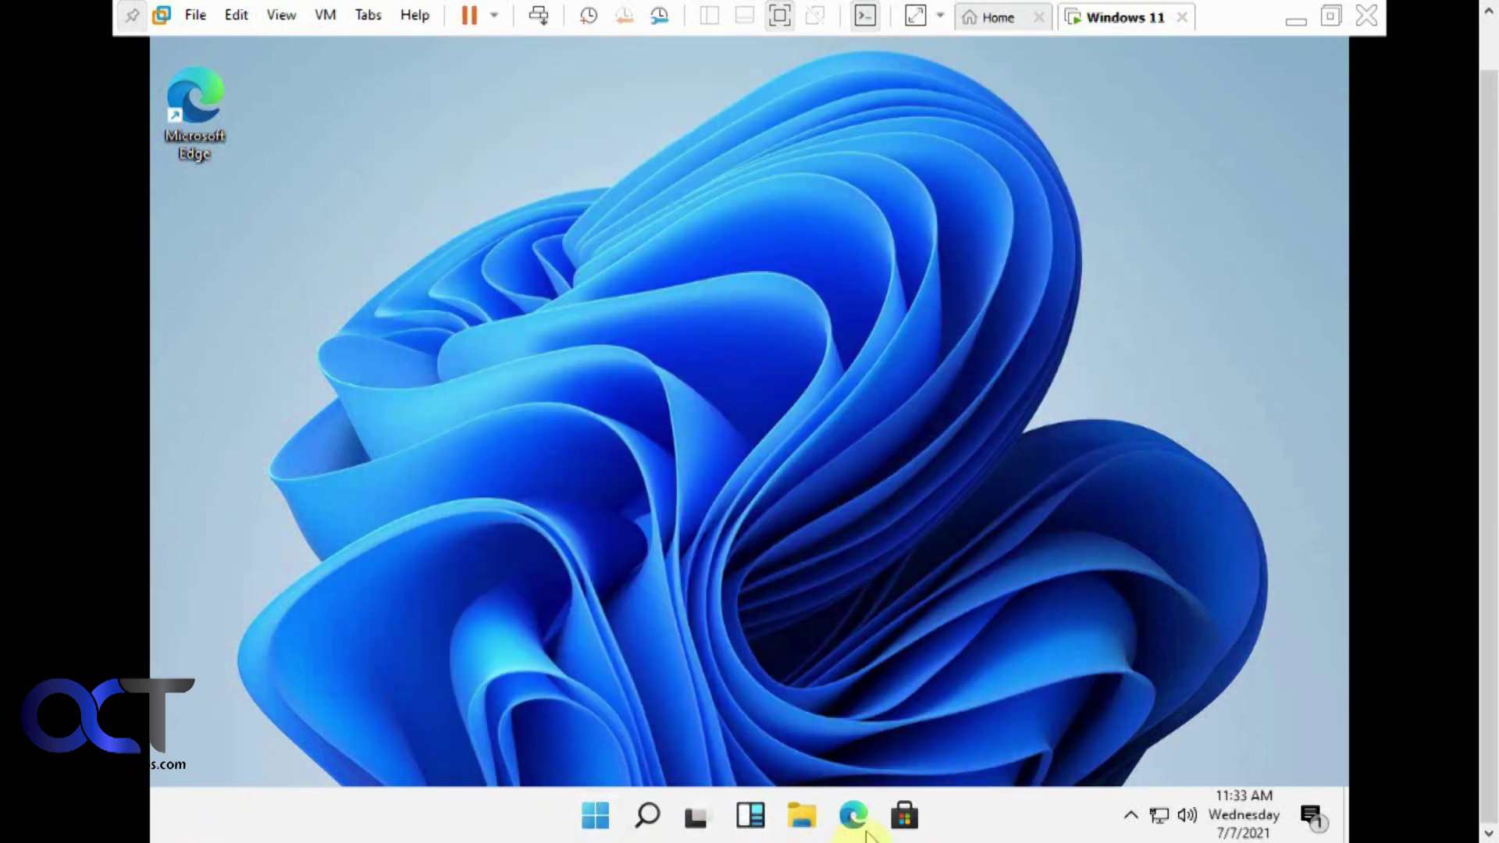
left_click(468, 826)
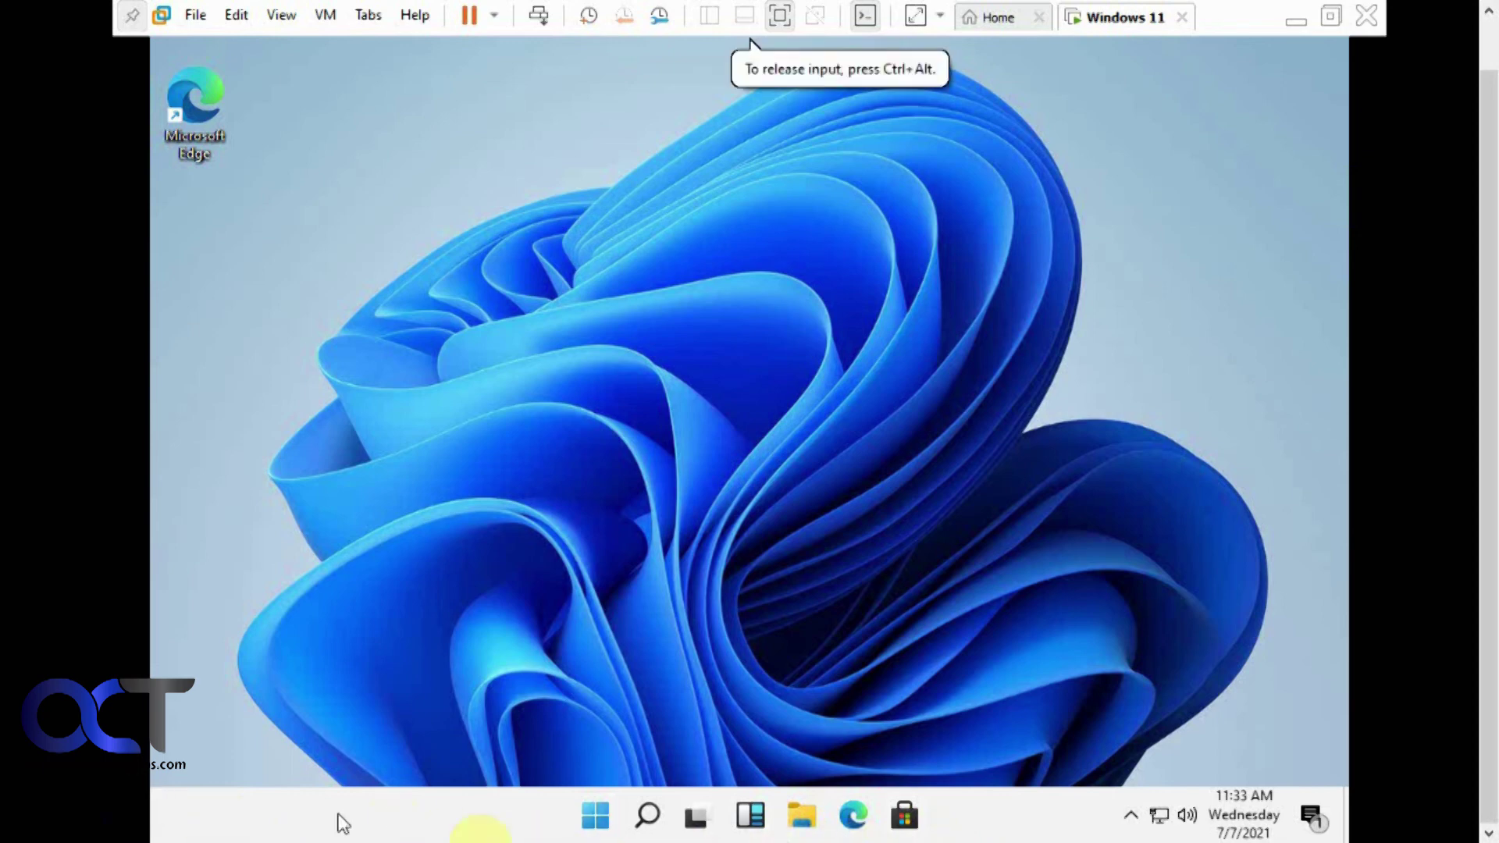
left_click(596, 818)
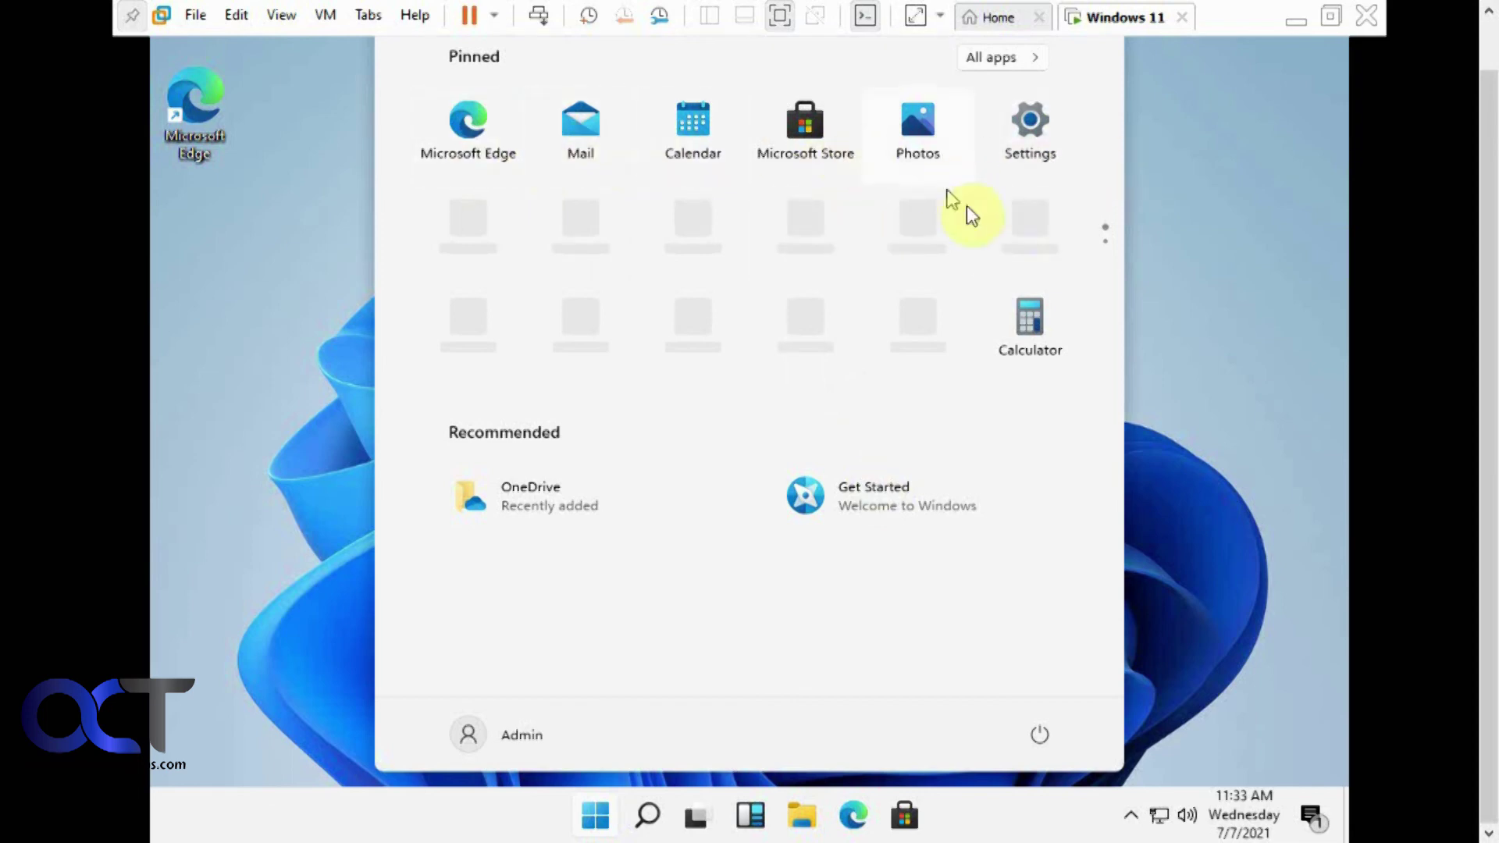
Open Windows Settings to the System display page, dismissing the location privacy notice
left_click(1038, 153)
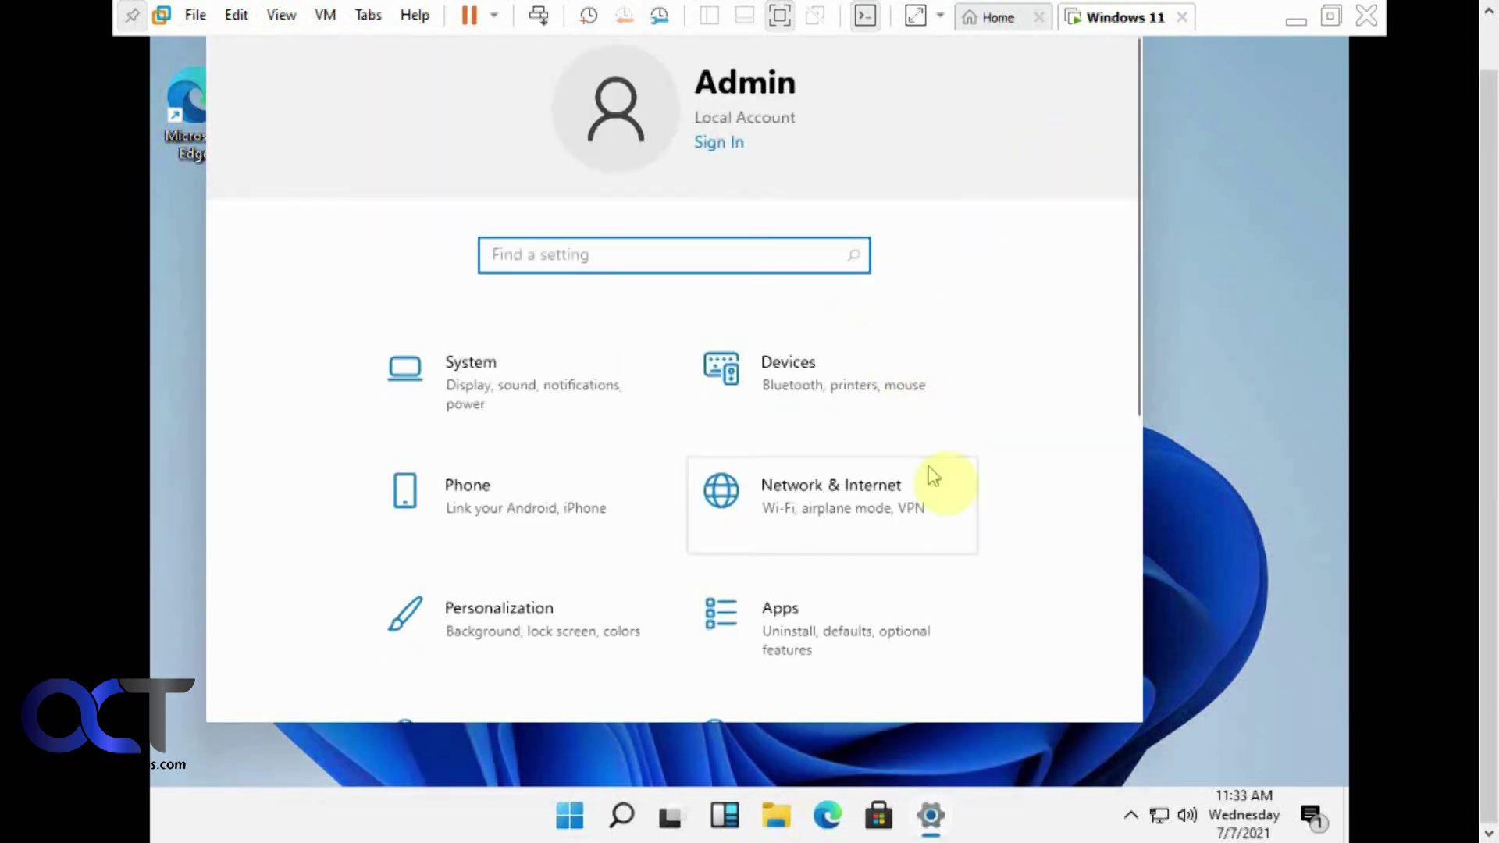
scroll(971, 556, "down", 4)
scroll(971, 556, "up", 5)
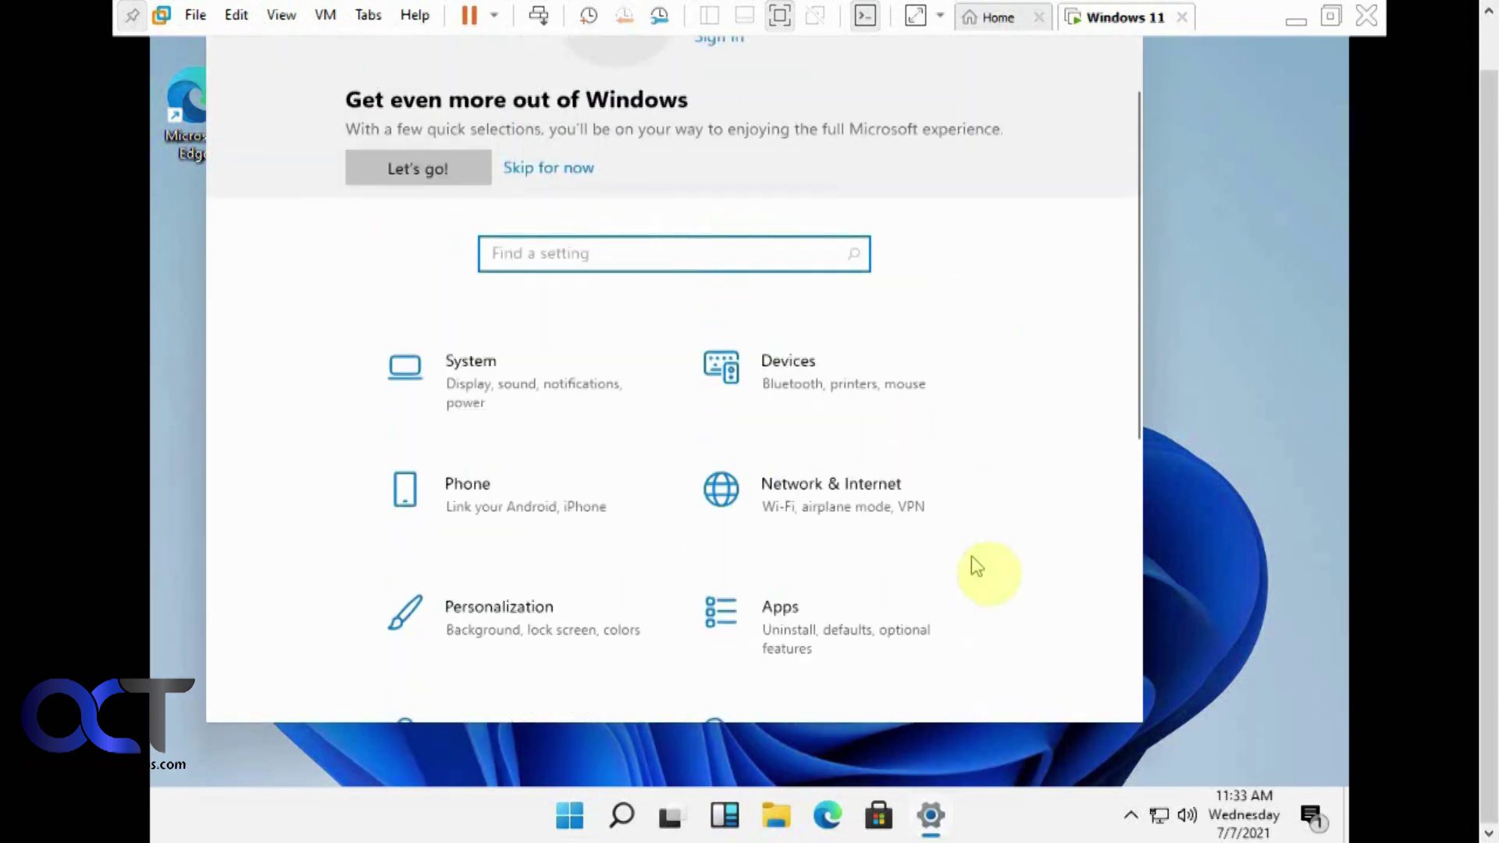
scroll(632, 544, "down", 1)
scroll(633, 544, "up", 2)
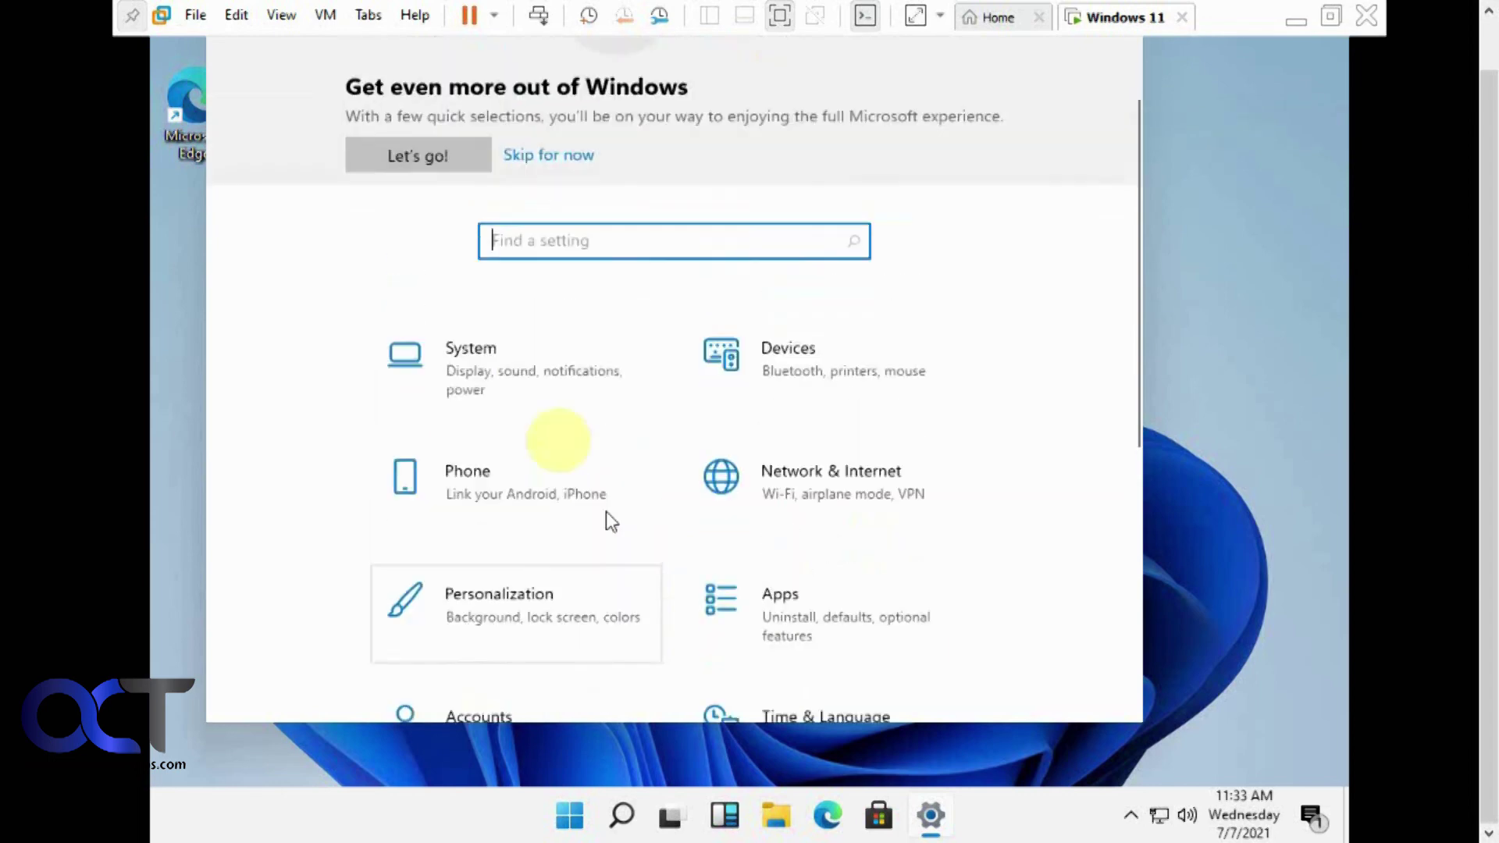
left_click(516, 386)
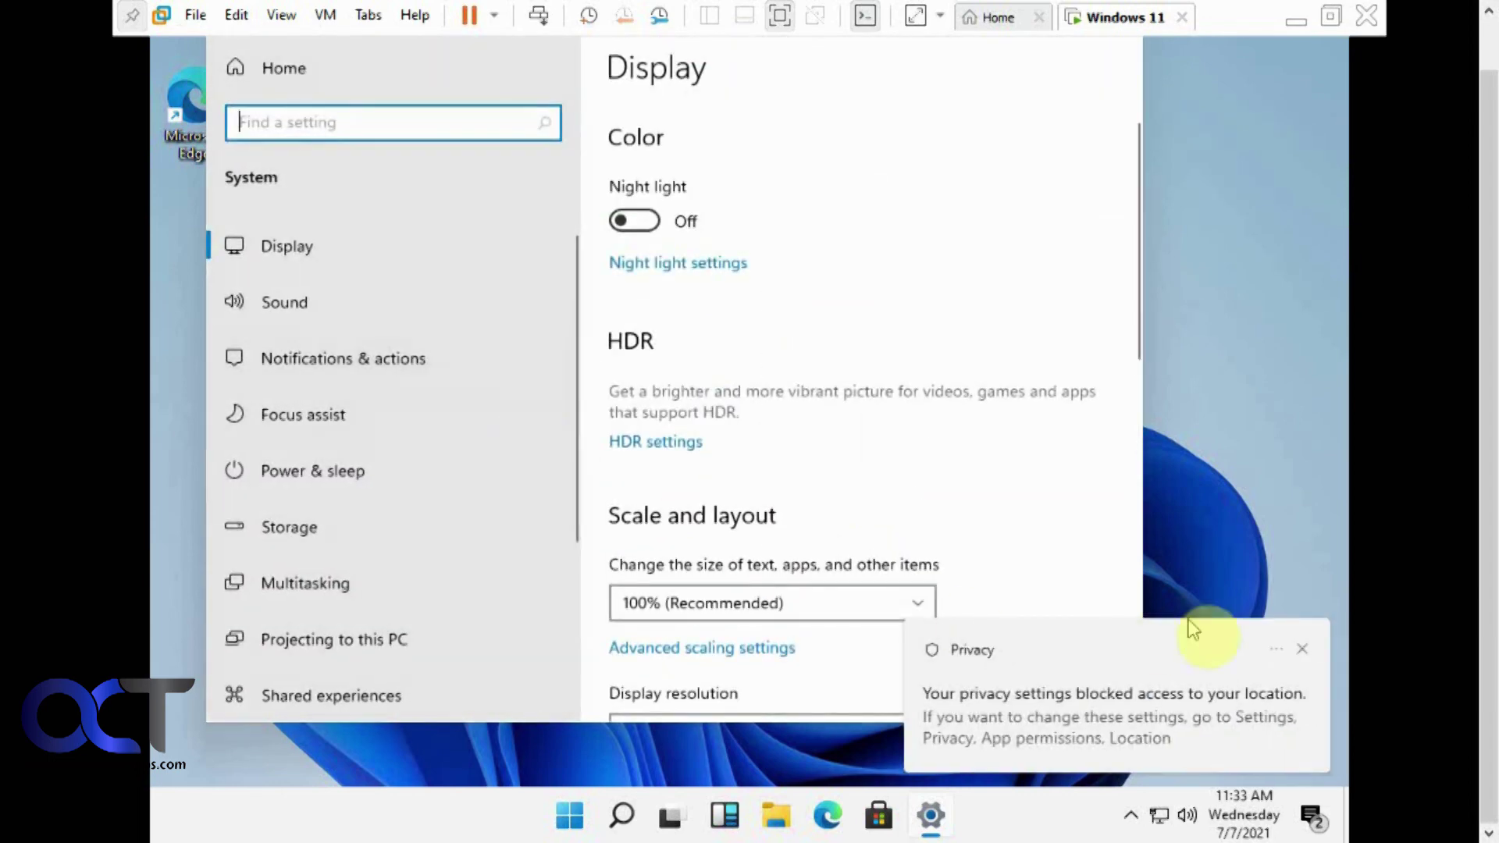
left_click(1314, 648)
scroll(933, 621, "down", 3)
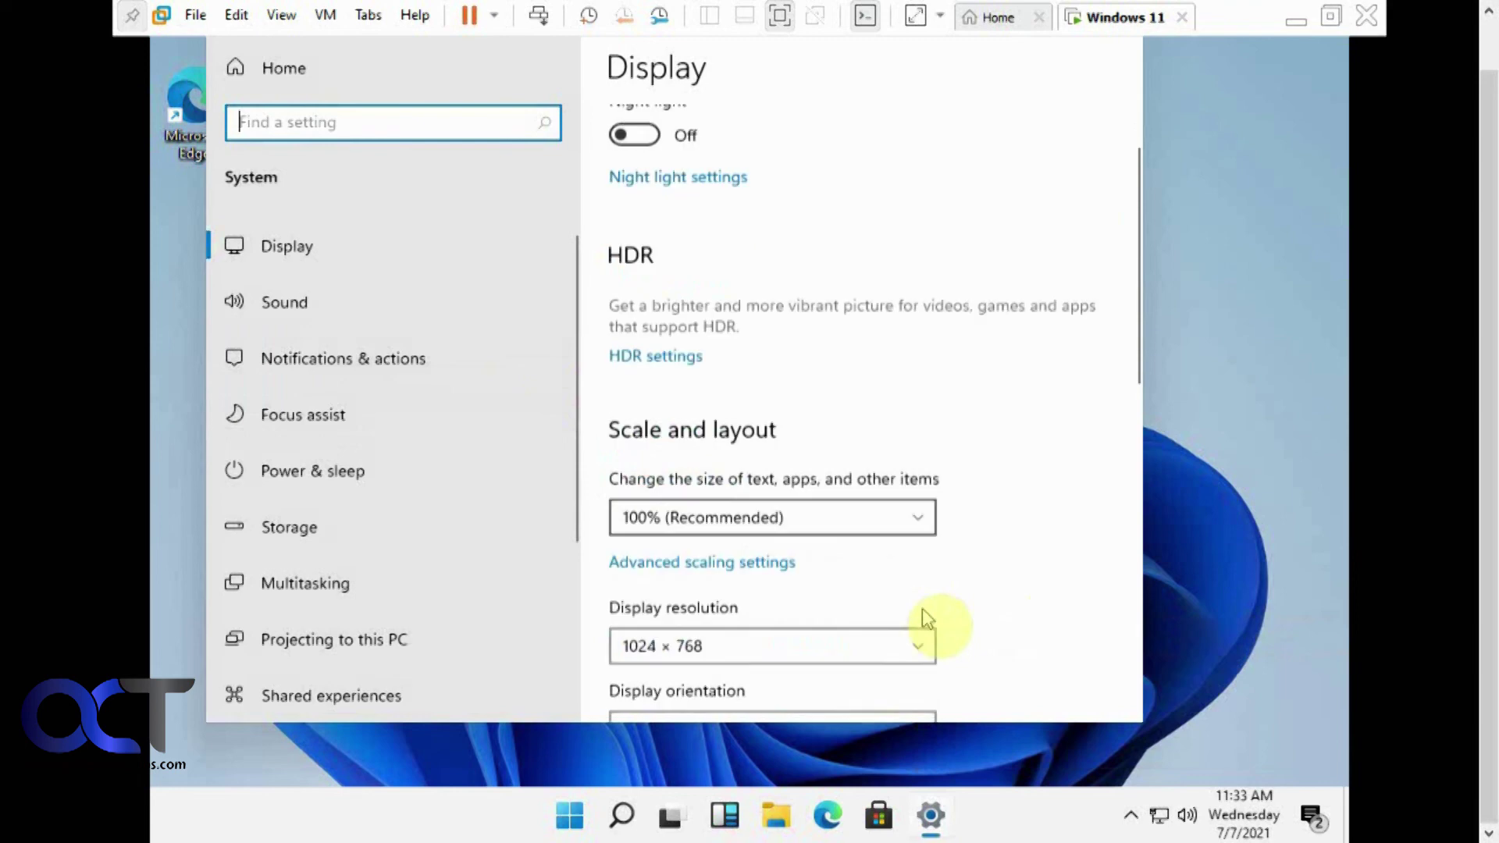
Try 1400 × 1050 resolution, revert to 1024 × 768, and close Settings
left_click(923, 617)
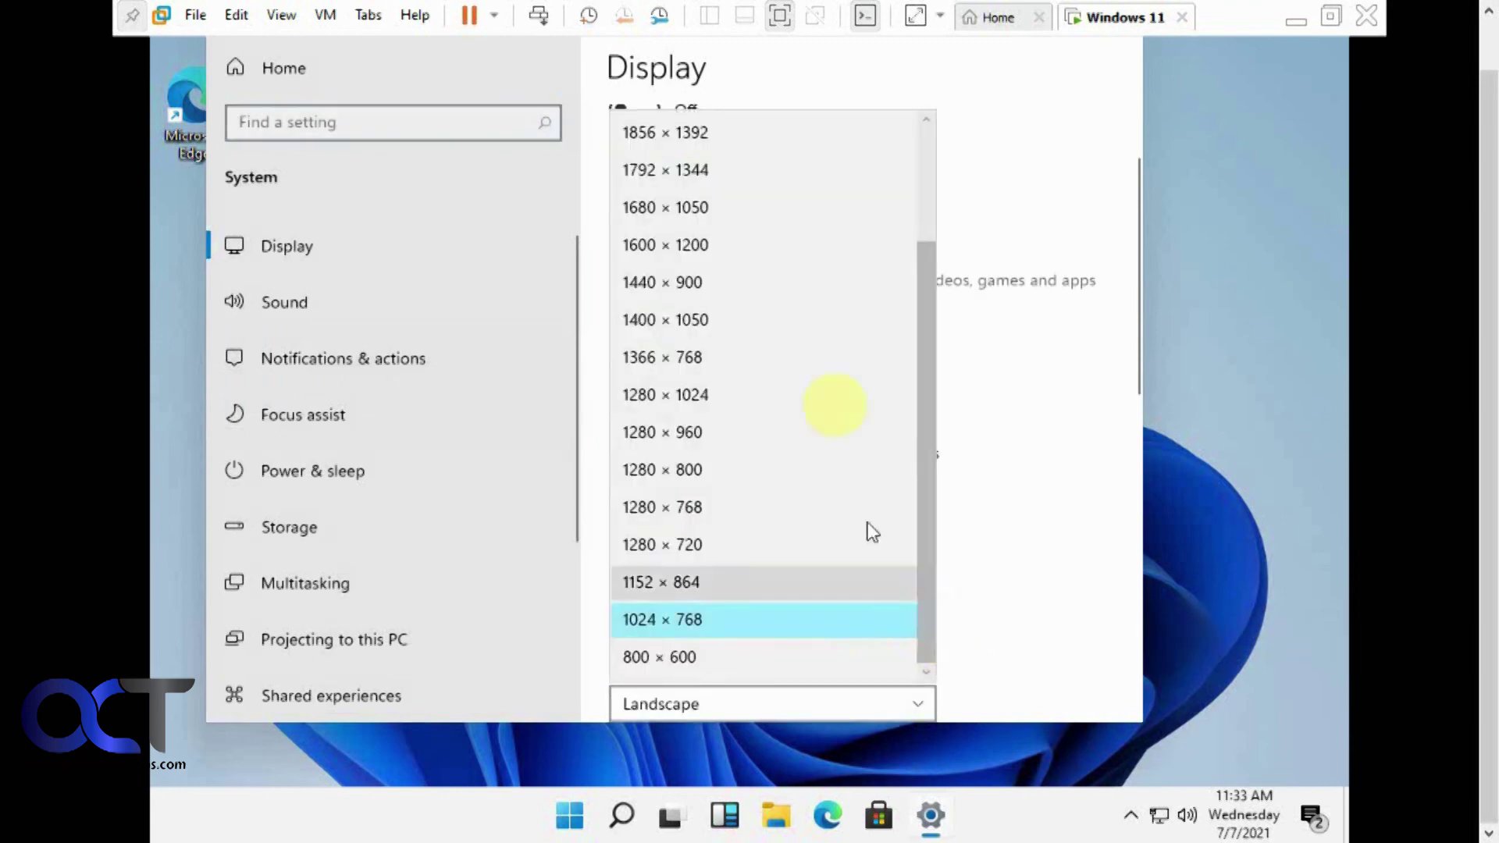
left_click(786, 322)
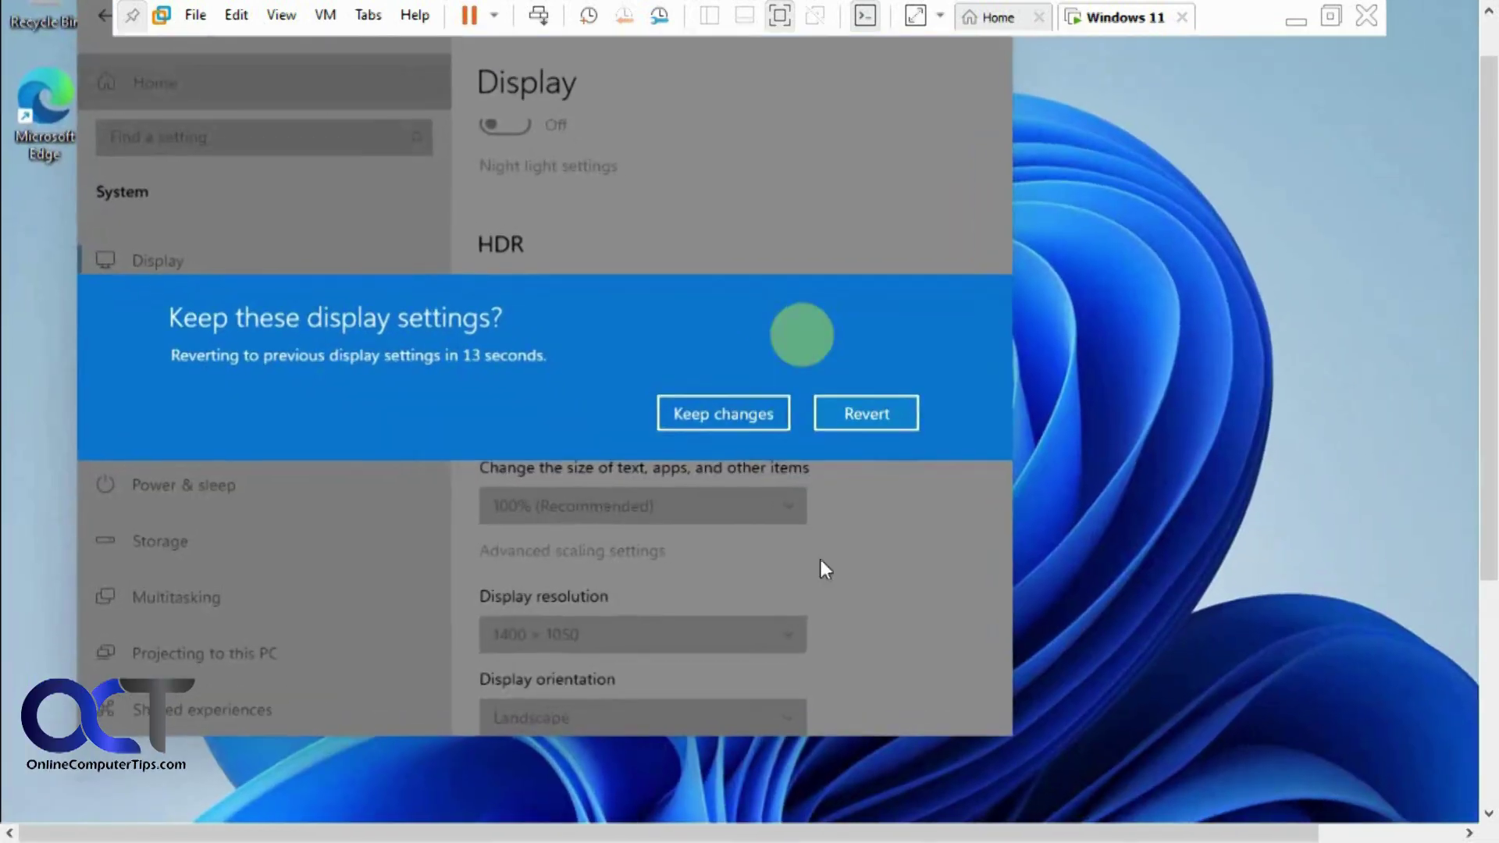
left_click(862, 414)
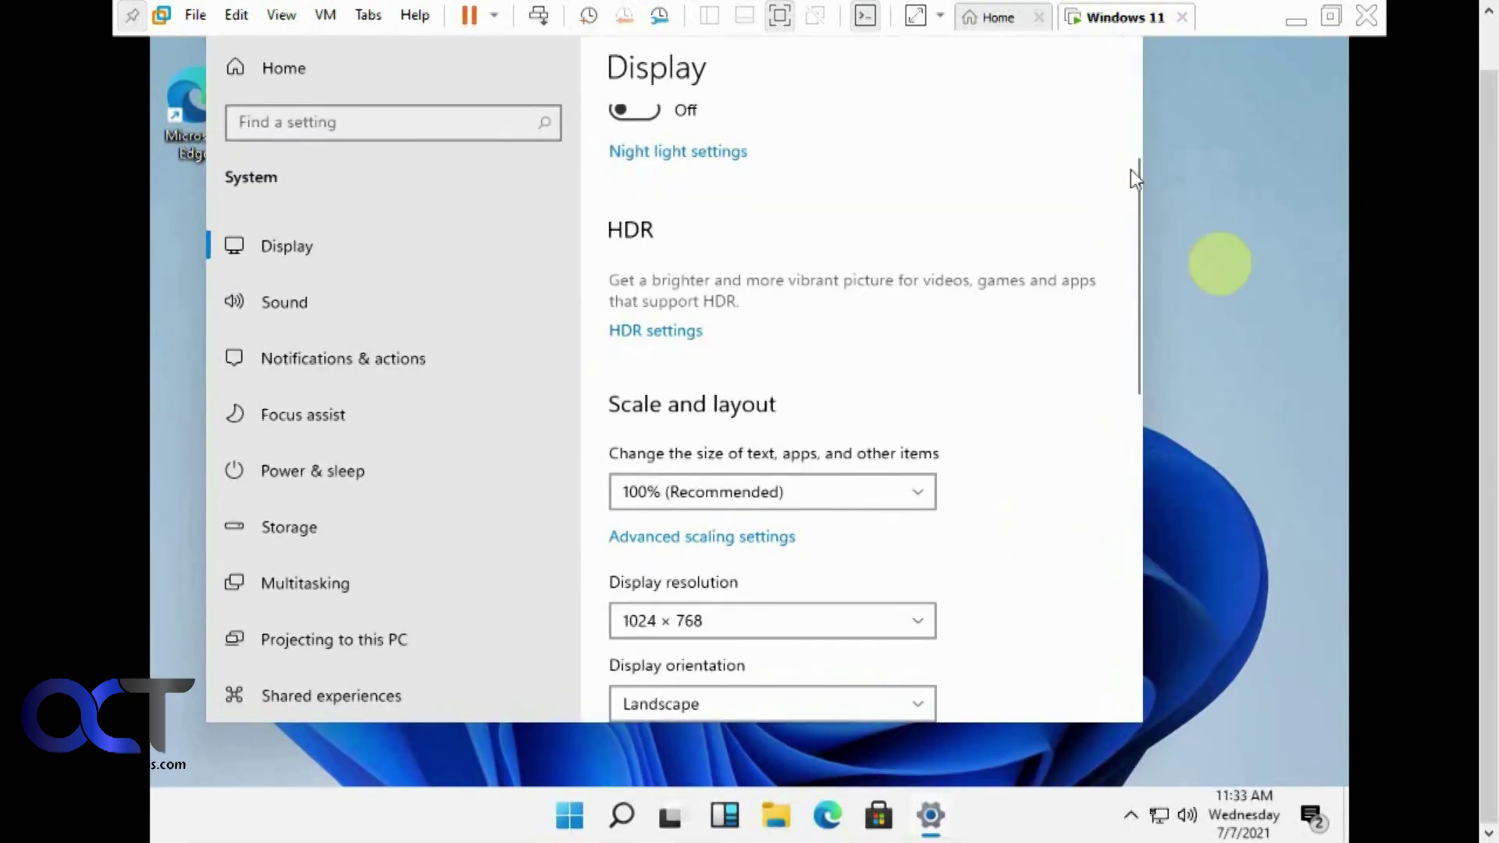
left_click(1278, 334)
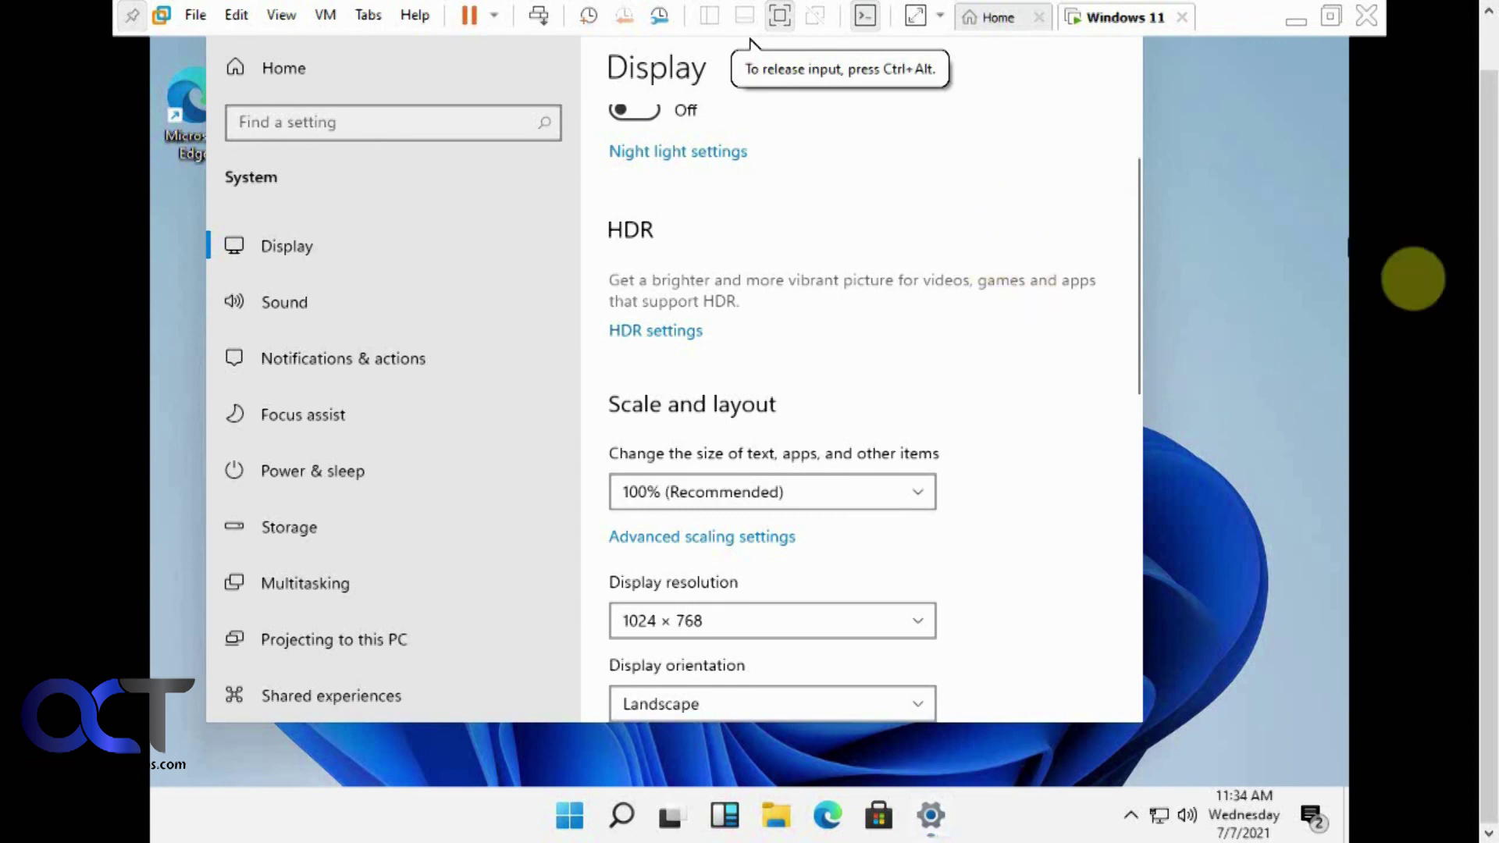
scroll(1474, 293, "up", 1)
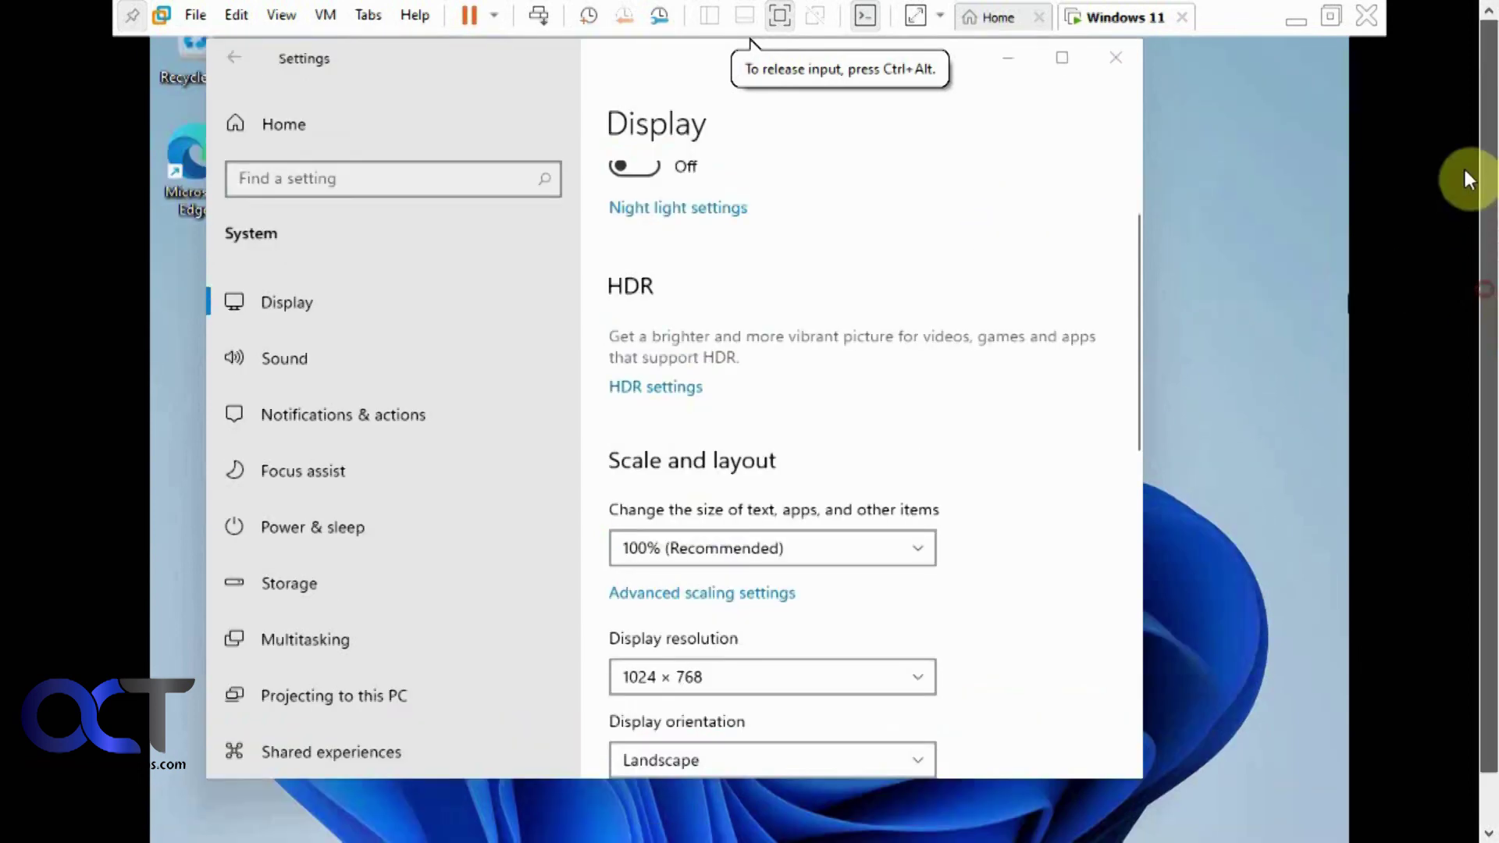
left_click(1116, 57)
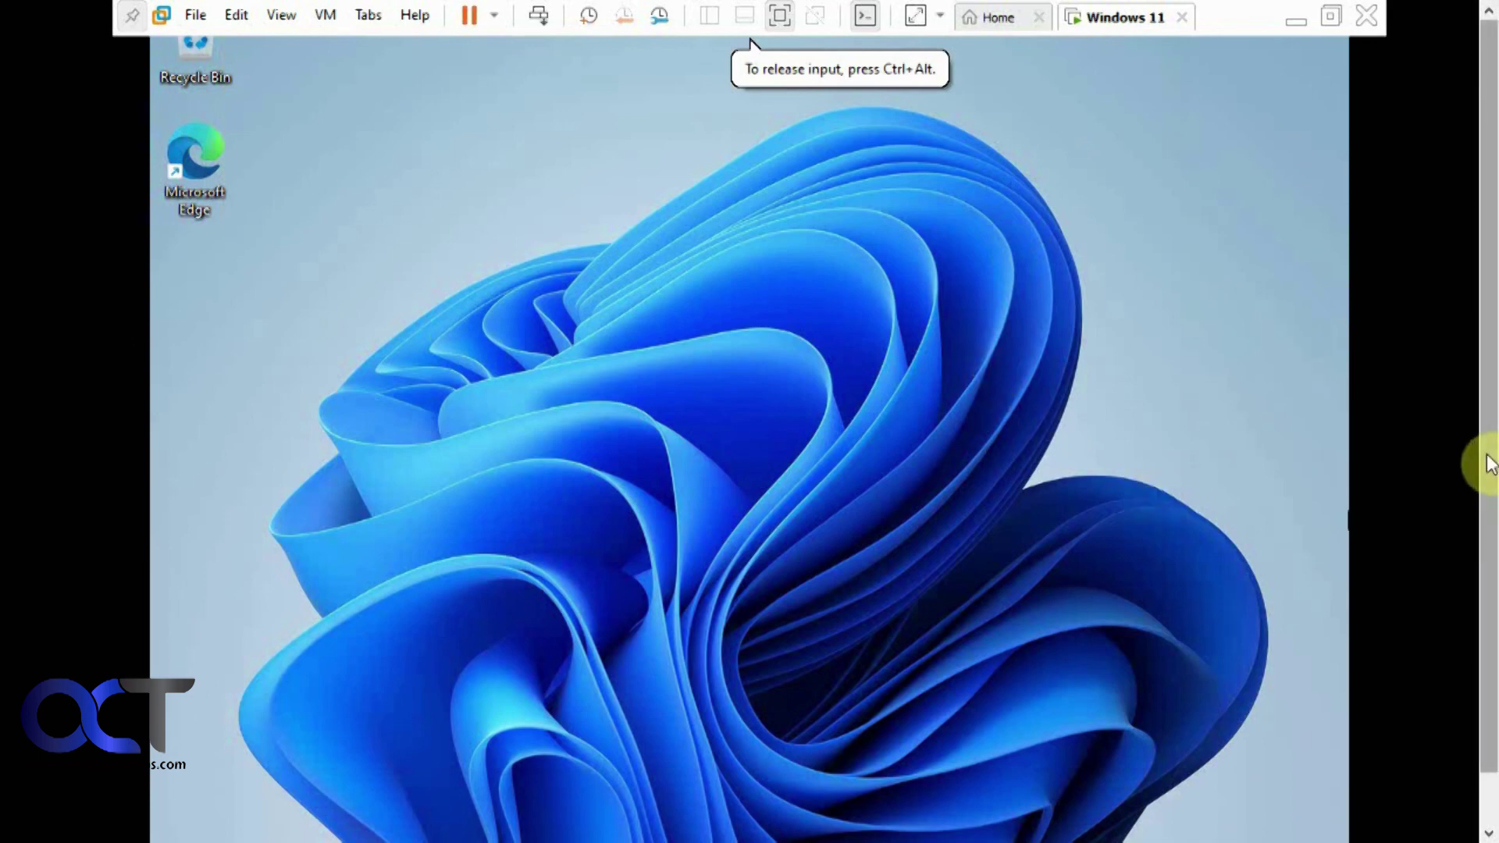
Reach Accounts > Your info from the Widgets panel's account settings prompt
scroll(1484, 468, "down", 1)
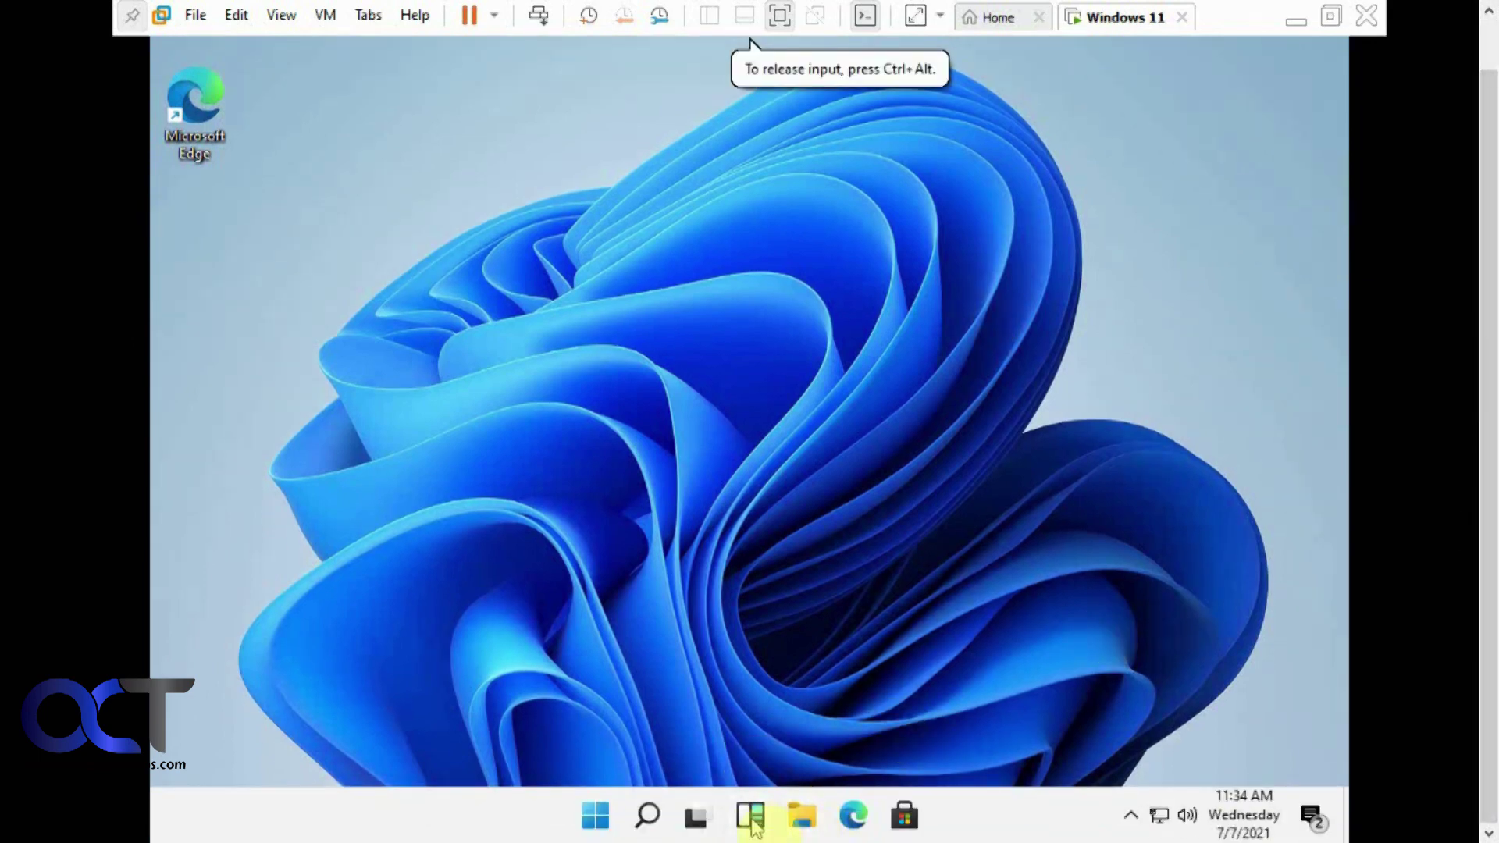
left_click(751, 817)
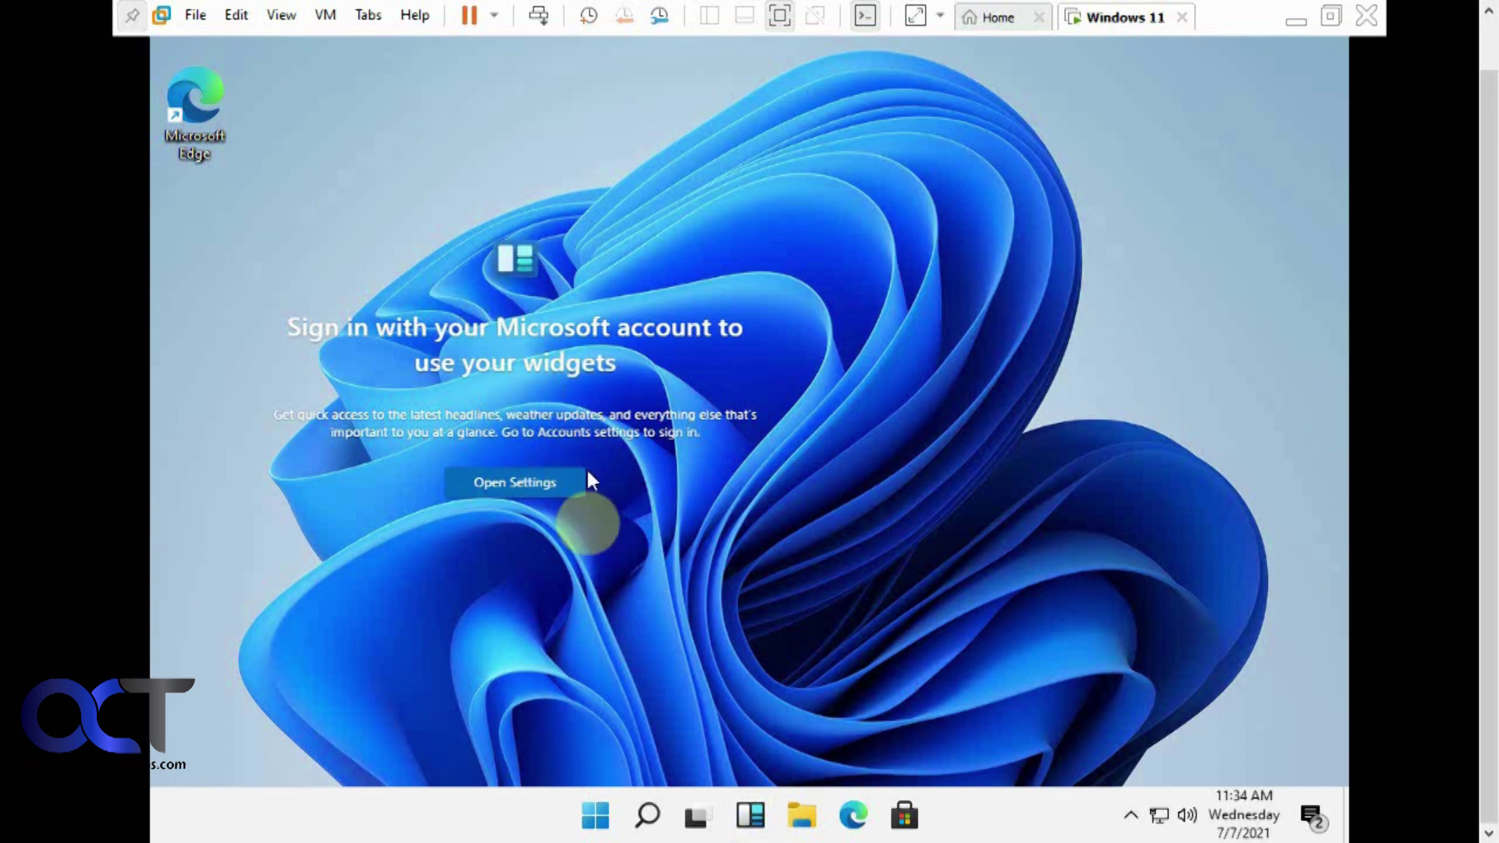
left_click(534, 490)
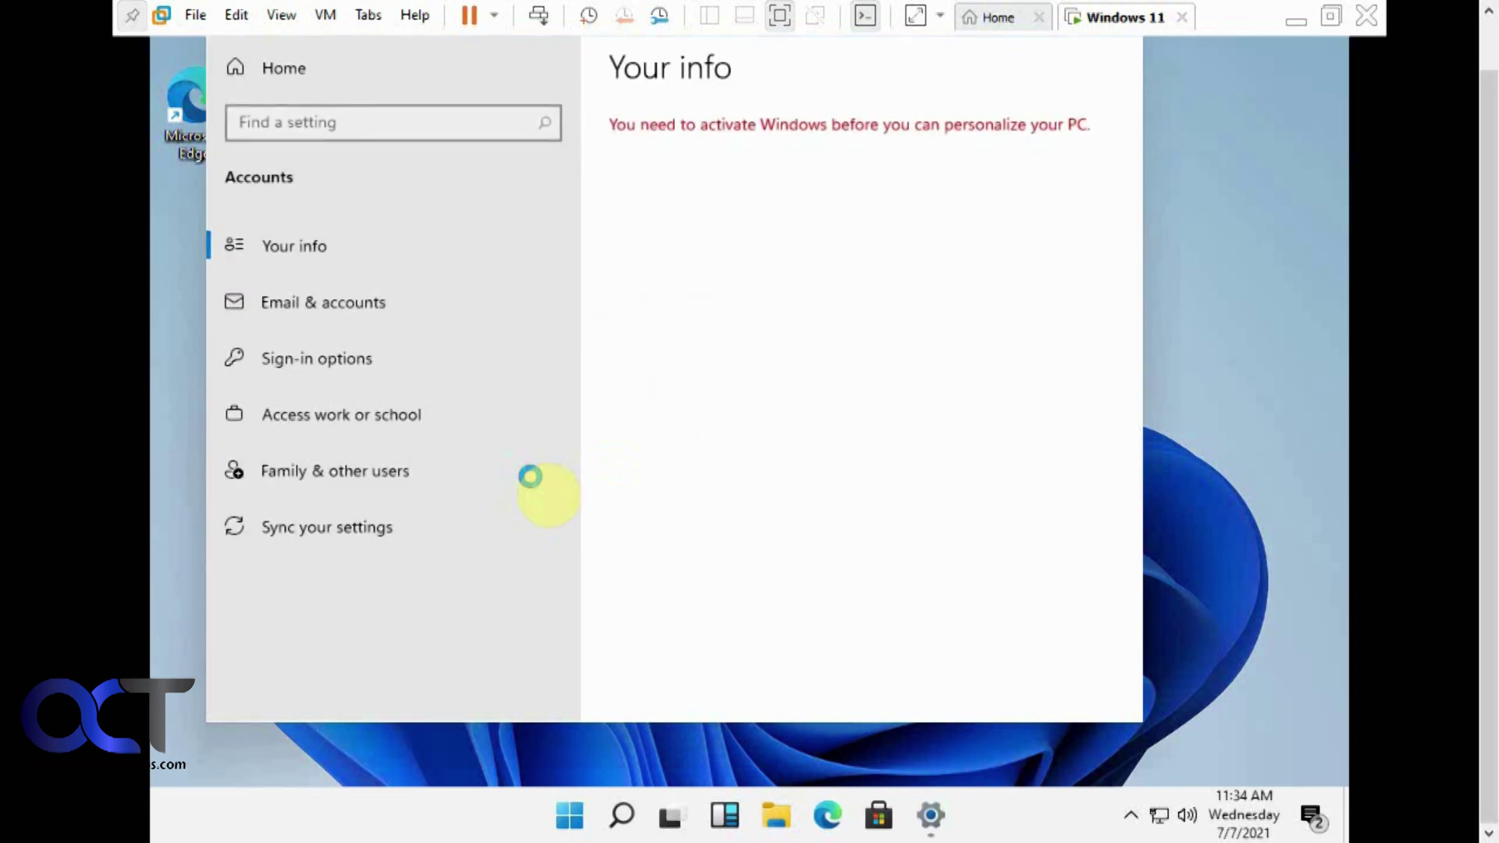